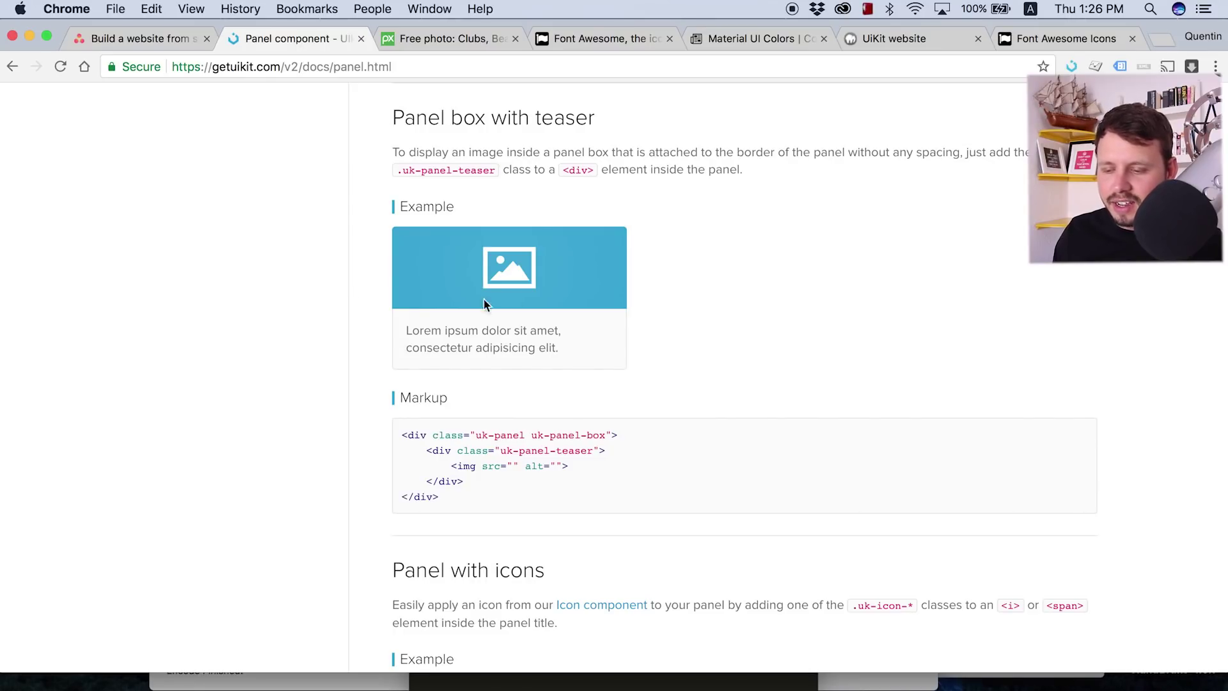
# - Leave the UIkit Panel teaser docs in Chrome and return to the Photoshop mockup
pyautogui.press('super+Tab')
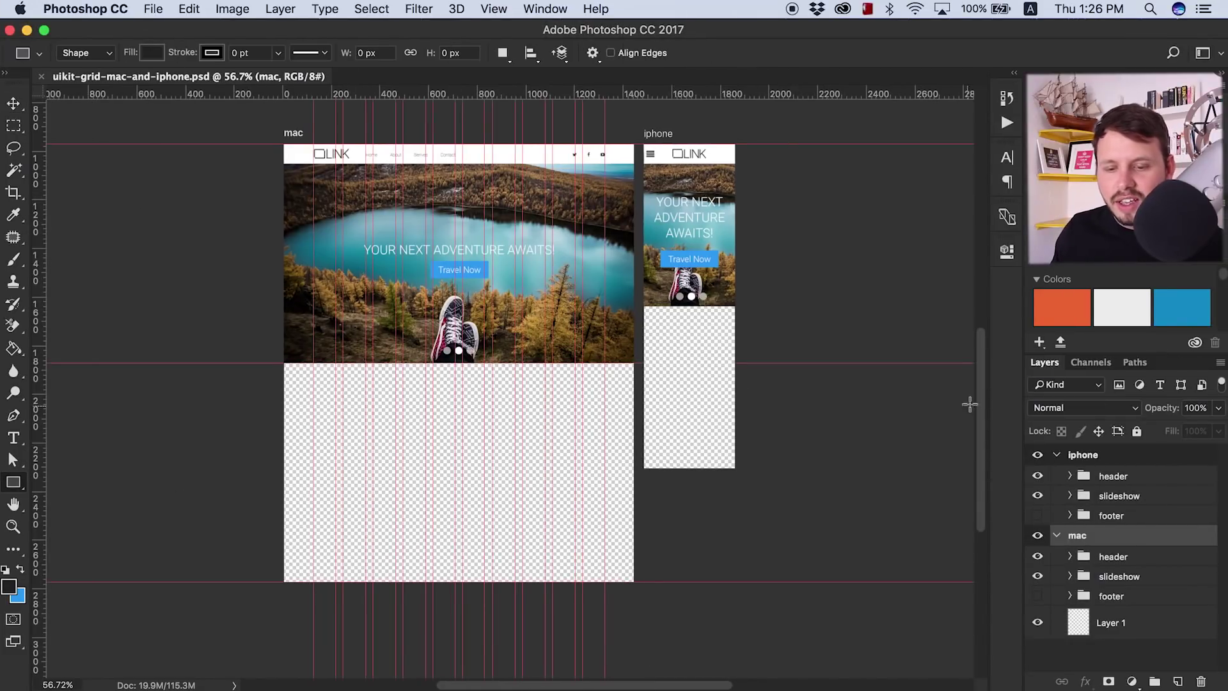
# - Create a 1440×600 rectangle filled #222 and place it below the hero
pyautogui.click(631, 466)
pyautogui.write('1440')
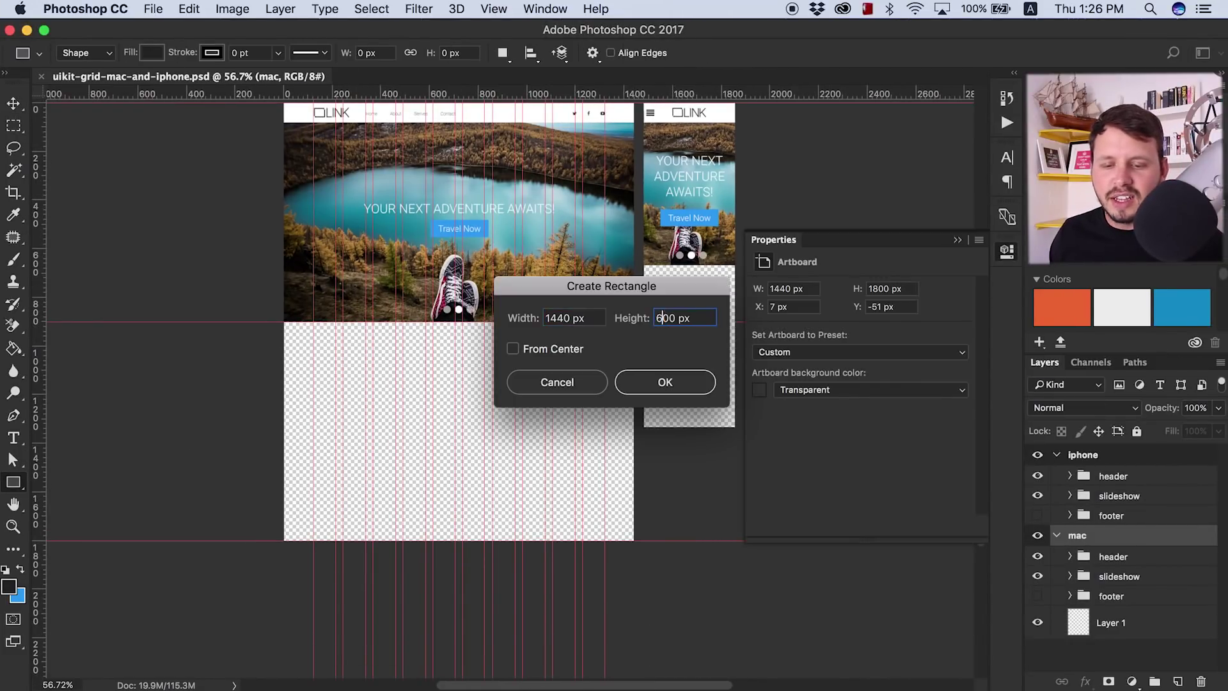
pyautogui.press('Return')
pyautogui.press('v')
pyautogui.moveTo(492, 422); pyautogui.dragTo(420, 381)
pyautogui.click(763, 340)
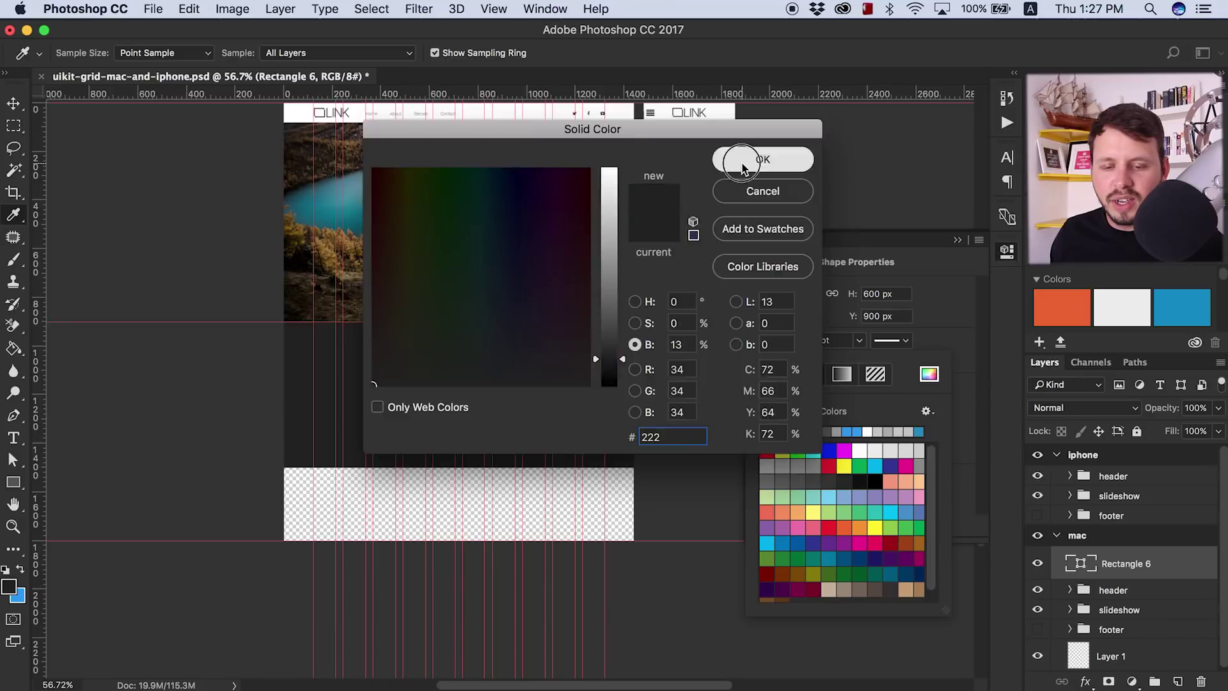
pyautogui.scroll(3, 516, 468)
pyautogui.press('super+t')
pyautogui.moveTo(707, 351); pyautogui.dragTo(709, 351)
pyautogui.press('Return')
# - Group the dark rectangle and name the group product_section
pyautogui.press('super+g')
pyautogui.doubleClick(1115, 557)
pyautogui.write('product_section')
pyautogui.press('Return')
pyautogui.click(1069, 557)
# - Set the foreground colour to white #ffffff and add guides at the cards' top and bottom
pyautogui.click(9, 586)
pyautogui.write('ffffff')
pyautogui.press('Return')
pyautogui.press('u')
pyautogui.moveTo(194, 256); pyautogui.dragTo(341, 442)
pyautogui.press('Escape')
pyautogui.scroll(3, 246, 295)
pyautogui.moveTo(230, 93); pyautogui.dragTo(230, 211)
pyautogui.moveTo(211, 94)
pyautogui.mouseDown()
pyautogui.moveTo(208, 592)
pyautogui.moveTo(215, 569)
pyautogui.mouseUp()
# - Draw a white card between the guides and Alt-drag two copies 30 px apart
pyautogui.moveTo(164, 212); pyautogui.dragTo(388, 556)
pyautogui.press('v')
pyautogui.scroll(-3, 301, 273)
pyautogui.moveTo(293, 319); pyautogui.dragTo(442, 320)
pyautogui.moveTo(441, 320); pyautogui.dragTo(589, 320)
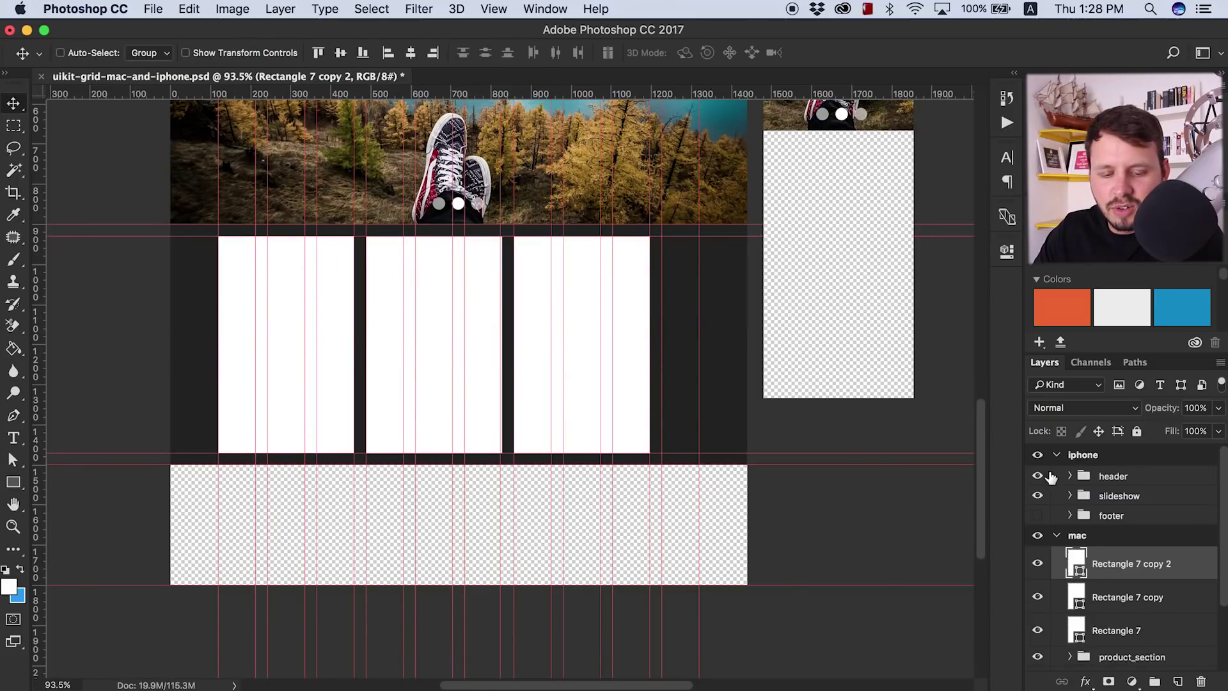
# - Widen all three white cards across the product section
pyautogui.keyDown('shift'); pyautogui.click(1105, 629); pyautogui.keyUp('shift')
pyautogui.hotkey('ctrl', 't')
pyautogui.moveTo(649, 344); pyautogui.dragTo(699, 344)
pyautogui.press('Return')
# - In Finder, browse to the project's resources/images folder and pick sunrise-1014712_1920.jpg
pyautogui.click(346, 684)
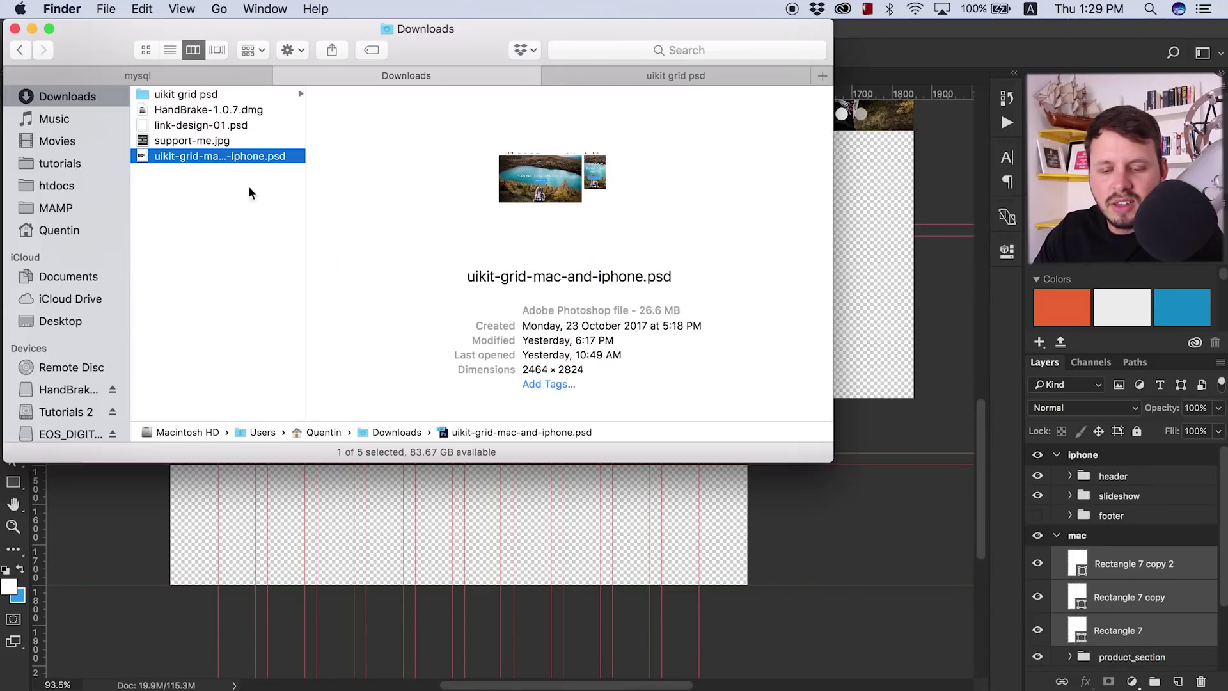
pyautogui.scroll(-3, 64, 256)
pyautogui.click(66, 363)
pyautogui.click(167, 140)
pyautogui.click(375, 156)
pyautogui.click(344, 141)
pyautogui.click(531, 202)
pyautogui.click(384, 171)
pyautogui.click(383, 186)
pyautogui.click(384, 170)
pyautogui.click(345, 93)
pyautogui.click(562, 156)
# - Drop the sunrise photo onto the mockup and scale it into the left card
pyautogui.moveTo(612, 162); pyautogui.dragTo(531, 388)
pyautogui.moveTo(488, 336); pyautogui.dragTo(319, 277)
pyautogui.moveTo(364, 328); pyautogui.dragTo(370, 334)
pyautogui.press('Return')
# - Marquee-select the photo area at the top of the left card
pyautogui.press('m')
pyautogui.moveTo(382, 236); pyautogui.dragTo(535, 335)
pyautogui.click(15, 107)
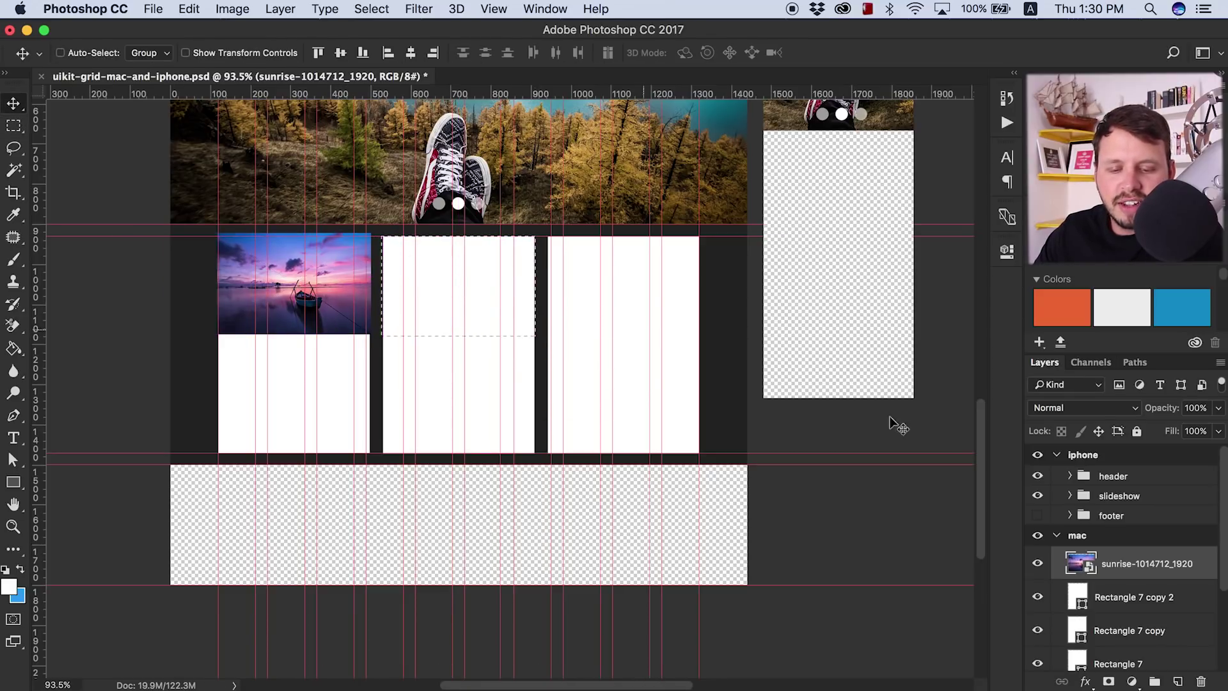
pyautogui.scroll(3, 286, 304)
pyautogui.press('m')
pyautogui.moveTo(172, 185); pyautogui.dragTo(432, 352)
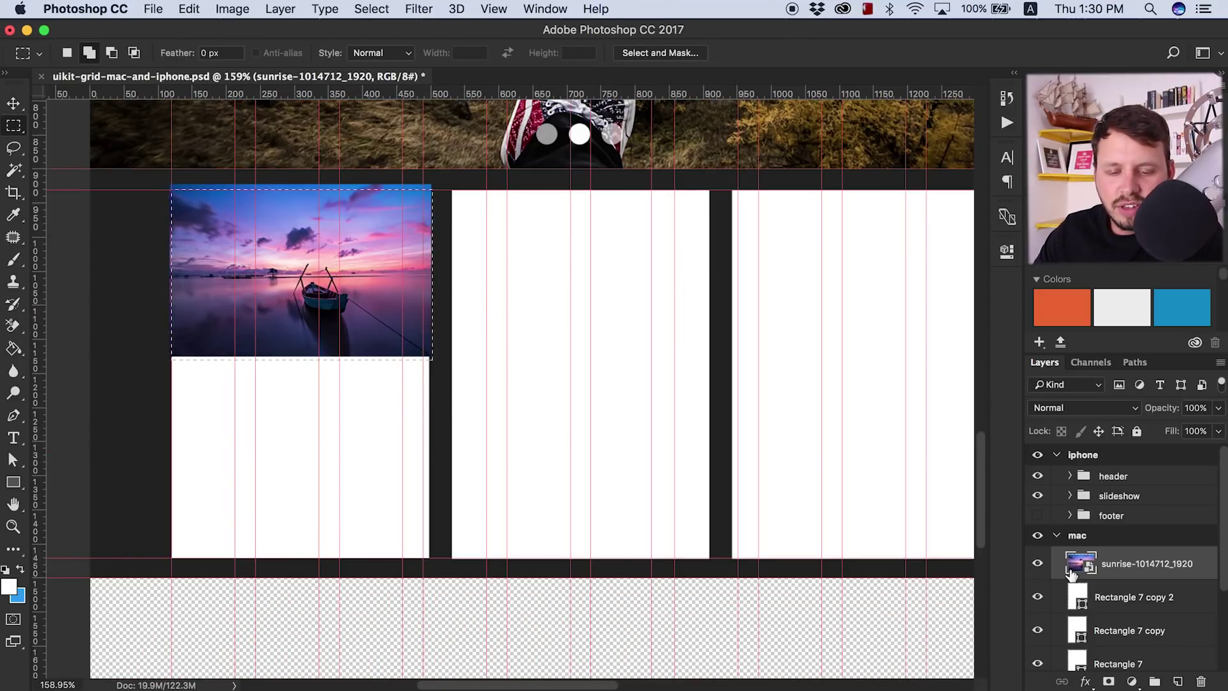
# - Nudge the sunrise photo into place and enlarge it slightly
pyautogui.click(13, 103)
pyautogui.moveTo(277, 270); pyautogui.dragTo(279, 272)
pyautogui.hotkey('ctrl', 't')
pyautogui.moveTo(432, 190); pyautogui.dragTo(446, 183)
pyautogui.press('Return')
pyautogui.scroll(2, 625, 665)
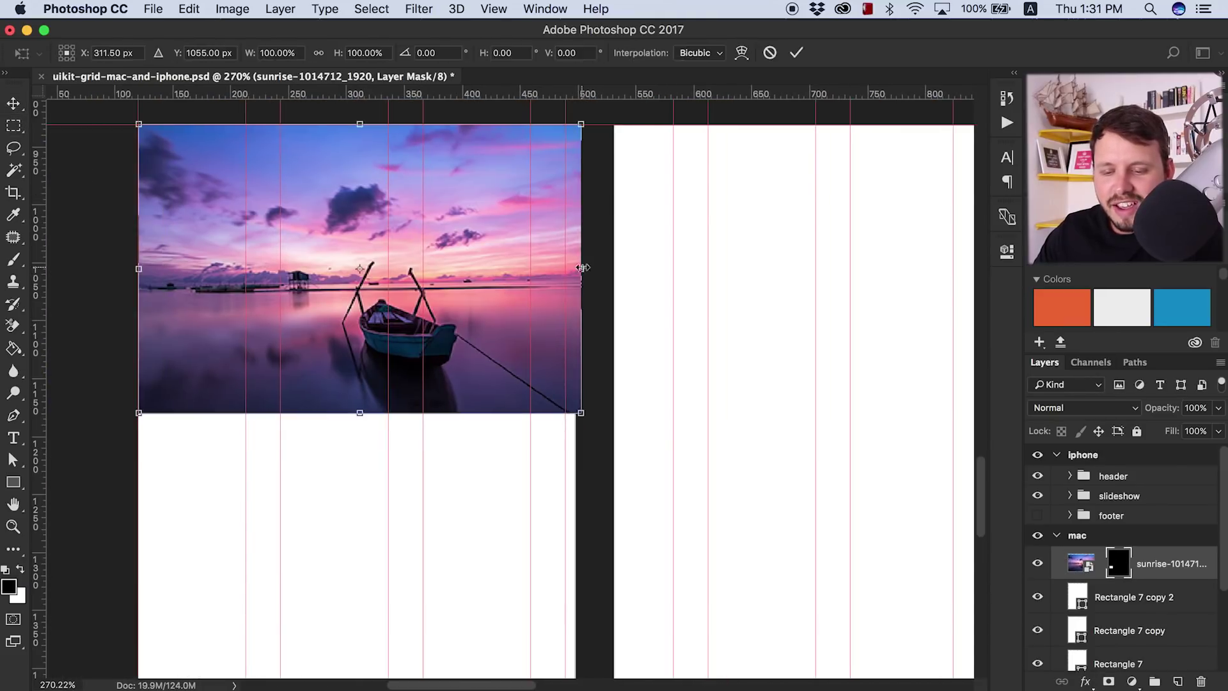
pyautogui.scroll(-4, 530, 356)
# - Drop the clubs-518192_1920 beach photo from Finder onto the mockup and shrink it
pyautogui.click(175, 688)
pyautogui.moveTo(562, 104); pyautogui.dragTo(625, 526)
pyautogui.moveTo(691, 439); pyautogui.dragTo(674, 356)
pyautogui.press('Return')
# - Mask the beach photo to the middle card's photo area and shift it up 13 px
pyautogui.scroll(2, 578, 298)
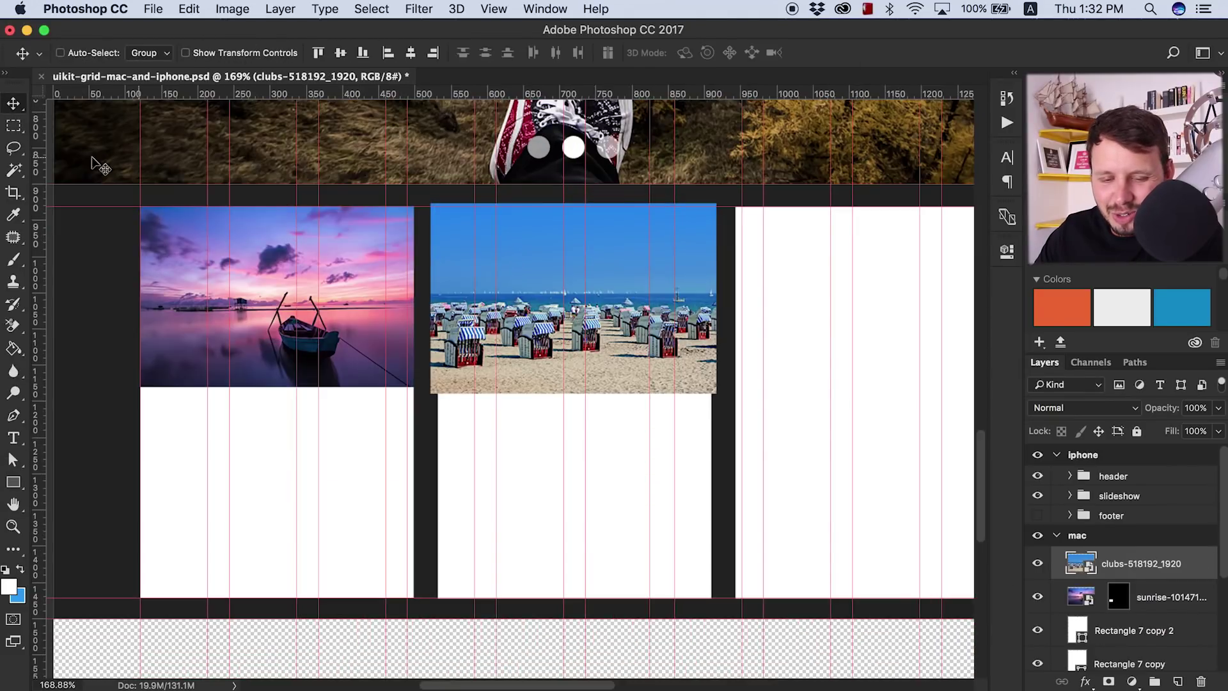
pyautogui.press('m')
pyautogui.moveTo(437, 395); pyautogui.dragTo(709, 215)
pyautogui.click(1108, 681)
pyautogui.click(13, 103)
pyautogui.moveTo(543, 320); pyautogui.dragTo(661, 381)
# - Enlarge the beach photo inside its mask and stack it above the middle card layer
pyautogui.press('super+2')
pyautogui.press('super+t')
pyautogui.moveTo(759, 416); pyautogui.dragTo(743, 383)
pyautogui.press('Return')
pyautogui.moveTo(488, 684); pyautogui.dragTo(501, 683)
pyautogui.scroll(-3, 1065, 648)
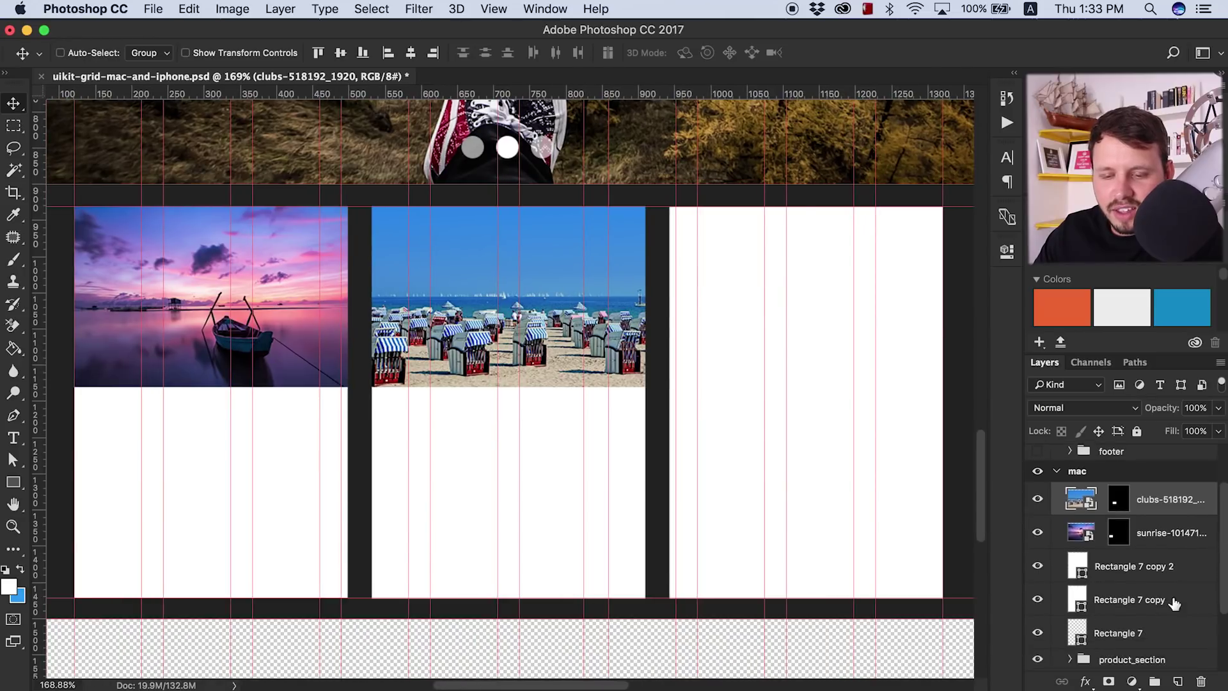
pyautogui.moveTo(1106, 515); pyautogui.dragTo(1115, 571)
pyautogui.moveTo(1112, 479); pyautogui.dragTo(1109, 527)
# - Group the sunrise photo with the left card and move the card groups into product_section
pyautogui.click(1115, 611)
pyautogui.keyDown('shift'); pyautogui.click(1115, 578); pyautogui.keyUp('shift')
pyautogui.press('super+g')
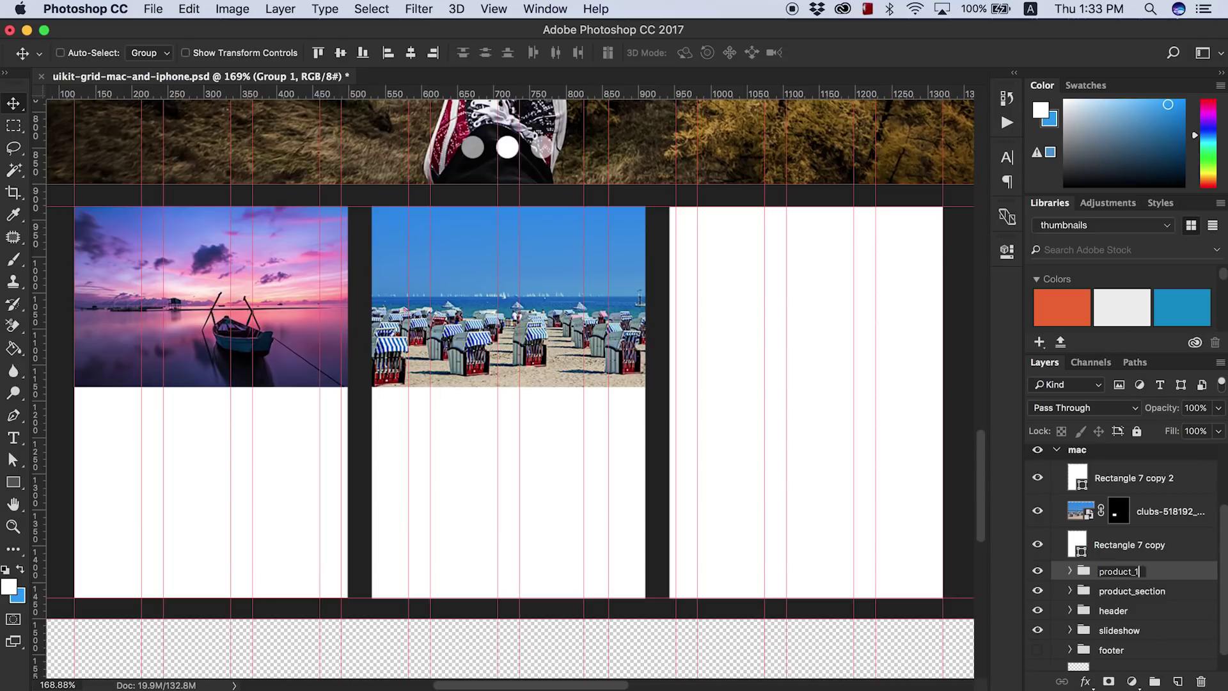
pyautogui.moveTo(1103, 555); pyautogui.dragTo(1129, 568)
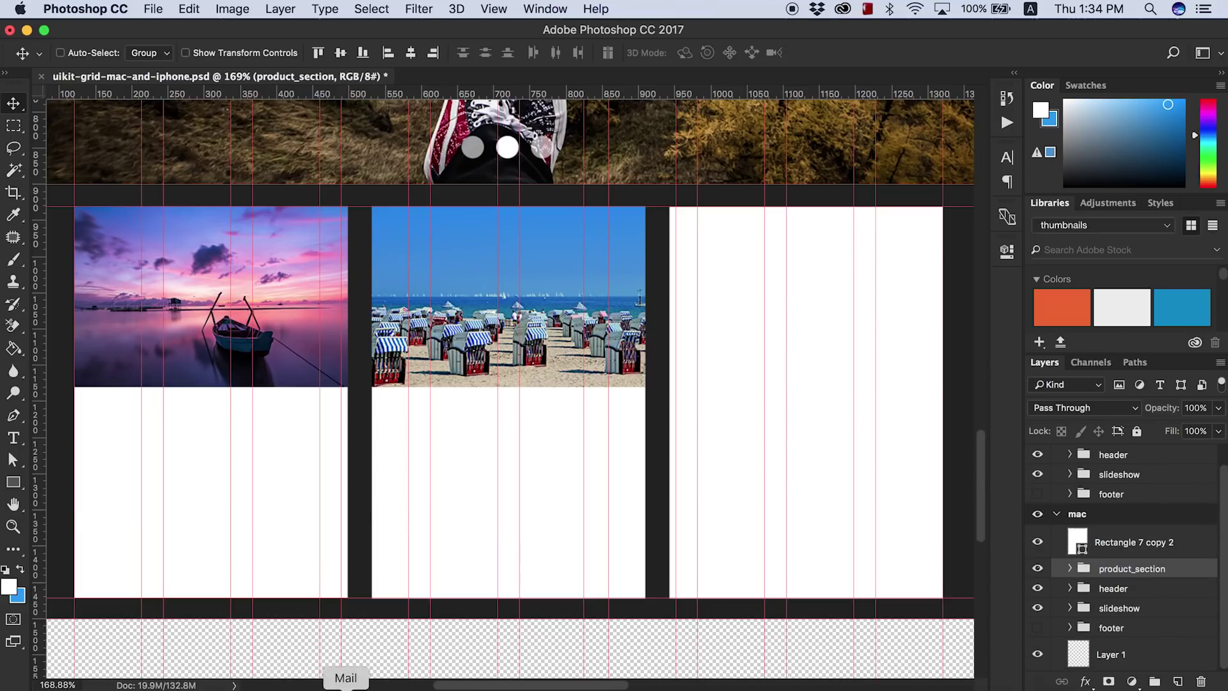
# - Check the images folder in Finder, then search Pixabay for 'safari'
pyautogui.click(256, 673)
pyautogui.click(529, 186)
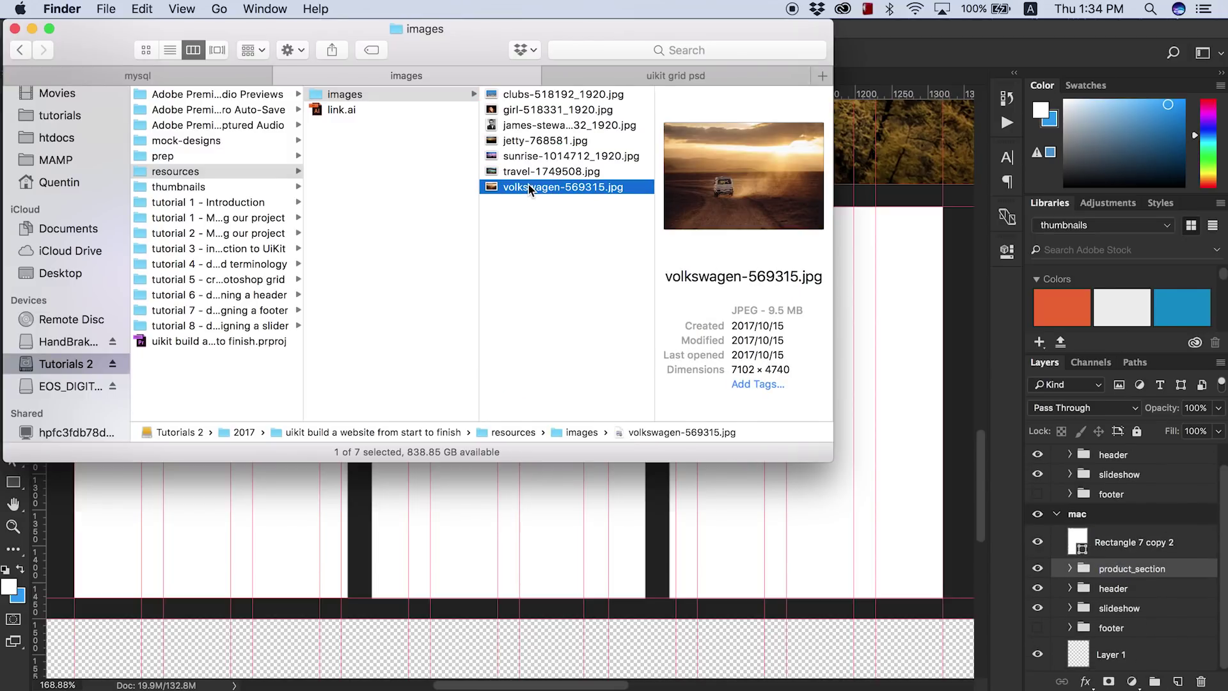
pyautogui.press('super+Tab')
pyautogui.hotkey('ctrl', 'Tab')
pyautogui.doubleClick(255, 105)
pyautogui.write('safari')
pyautogui.press('Return')
# - Refine the Pixabay search until it reads 'kruger park'
pyautogui.scroll(-10, 528, 456)
pyautogui.scroll(15, 528, 456)
pyautogui.doubleClick(274, 106)
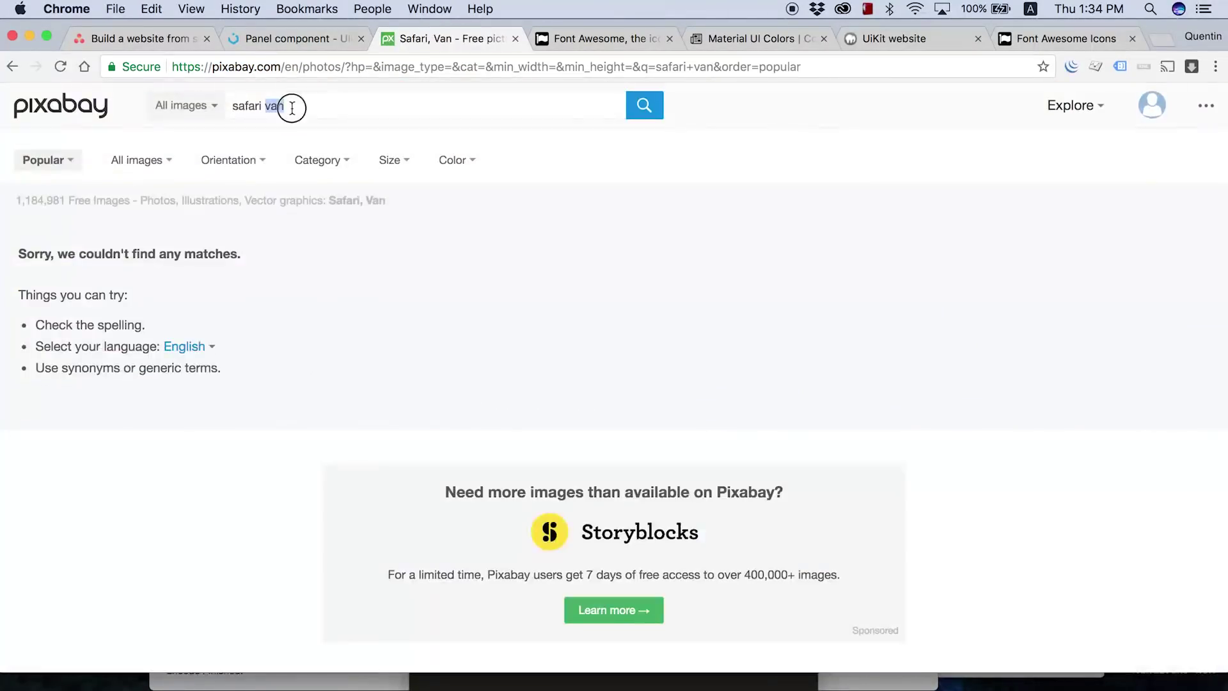
pyautogui.write('car')
pyautogui.press('Return')
pyautogui.scroll(-10, 376, 154)
pyautogui.scroll(10, 353, 122)
pyautogui.press('BackSpace')
pyautogui.write('park')
pyautogui.press('Return')
# - Open the Kruger Park elephant photo and download it free as south-africa-2271643_1920.jpg
pyautogui.scroll(-15, 473, 421)
pyautogui.scroll(-15, 474, 421)
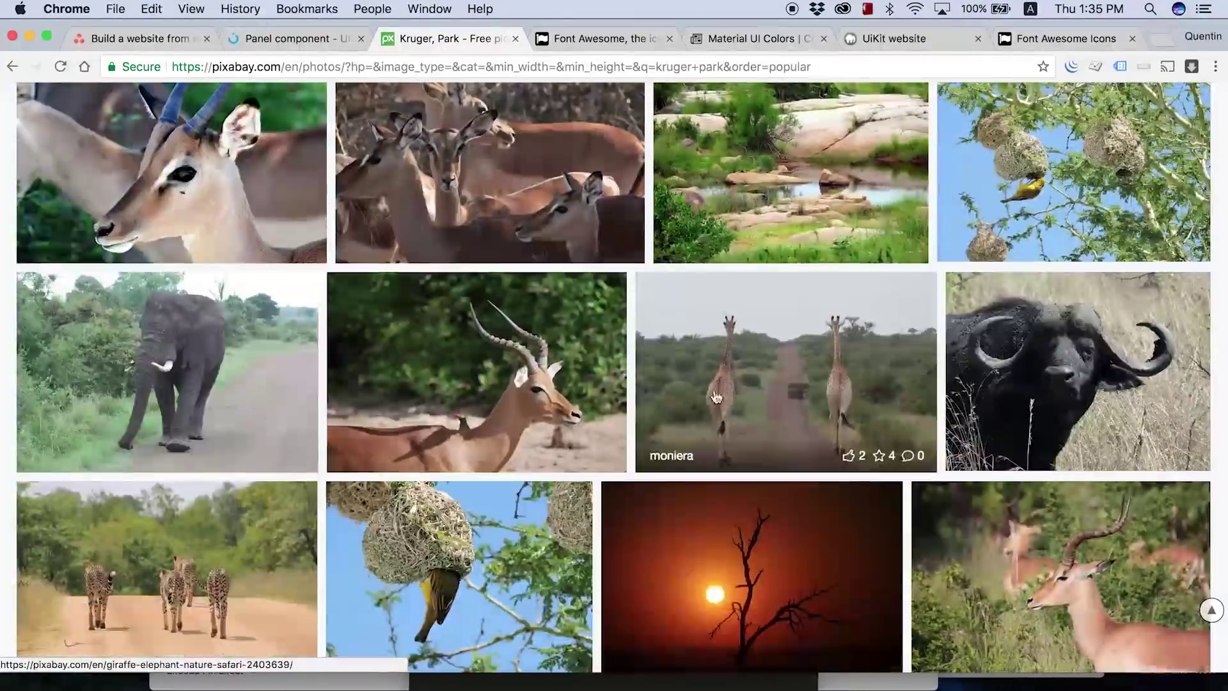
pyautogui.scroll(13, 820, 406)
pyautogui.scroll(15, 821, 407)
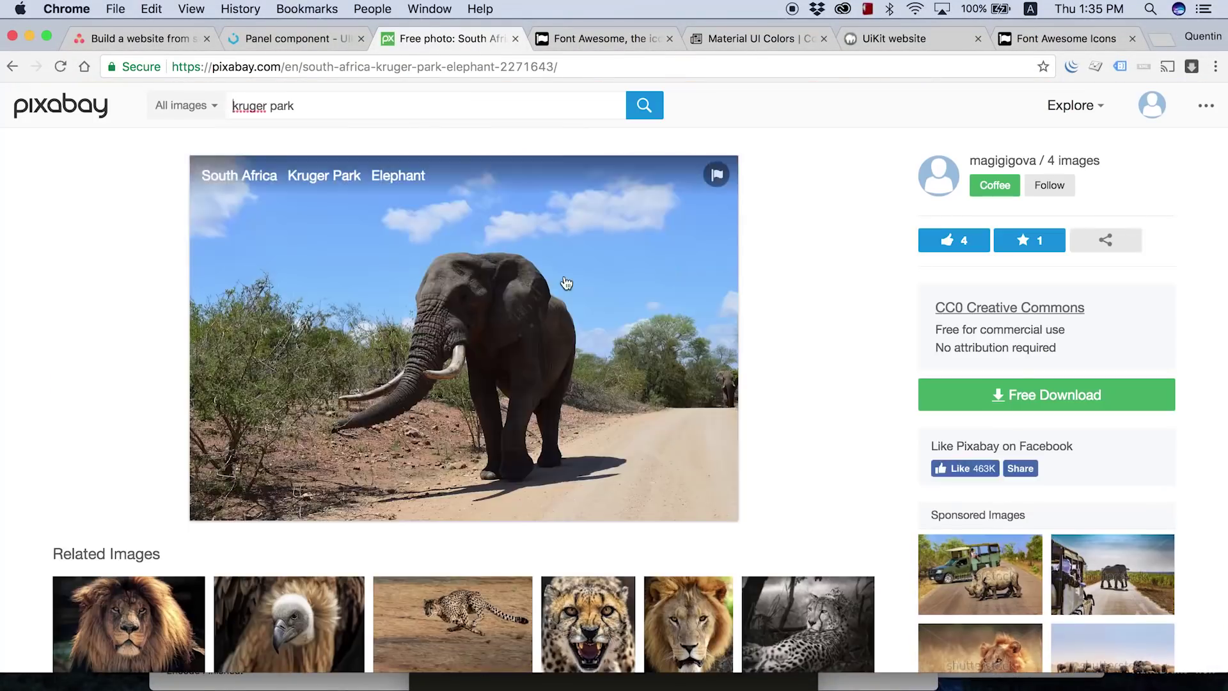
pyautogui.click(344, 417)
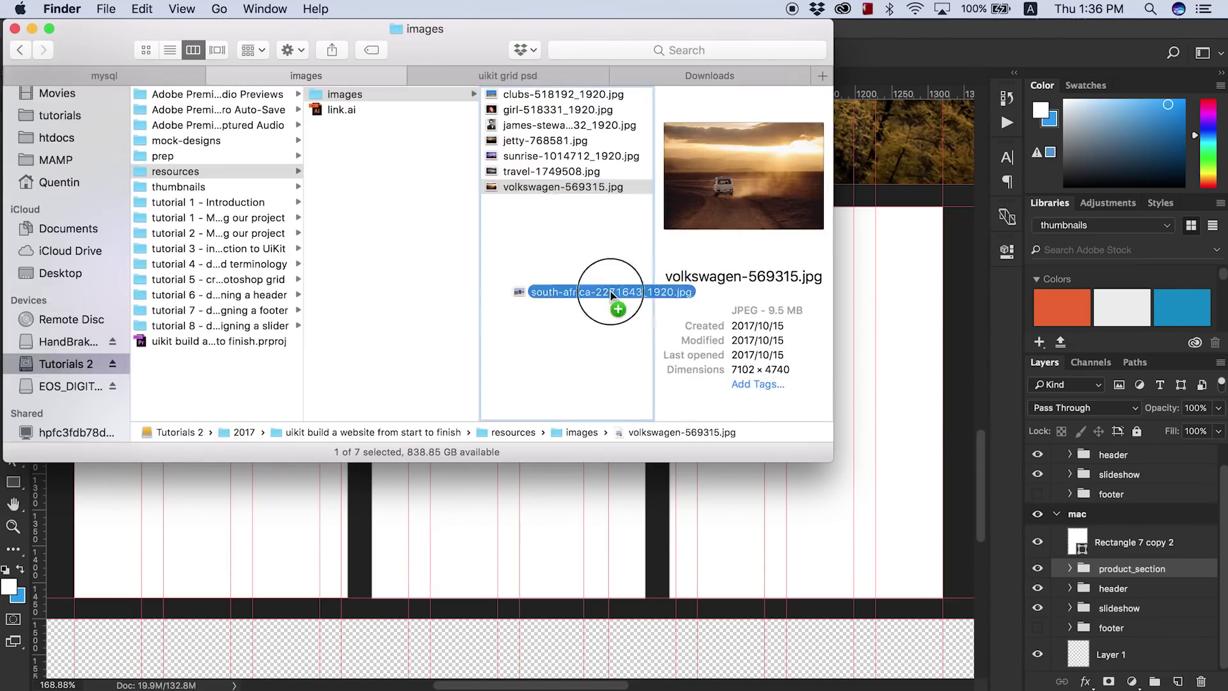
# - Place the elephant photo, mask it to the third card and group it as product_3
pyautogui.moveTo(610, 290); pyautogui.dragTo(505, 320)
pyautogui.press('Return')
pyautogui.moveTo(818, 300); pyautogui.dragTo(833, 262)
pyautogui.press('m')
pyautogui.moveTo(939, 209); pyautogui.dragTo(943, 206)
pyautogui.click(1108, 681)
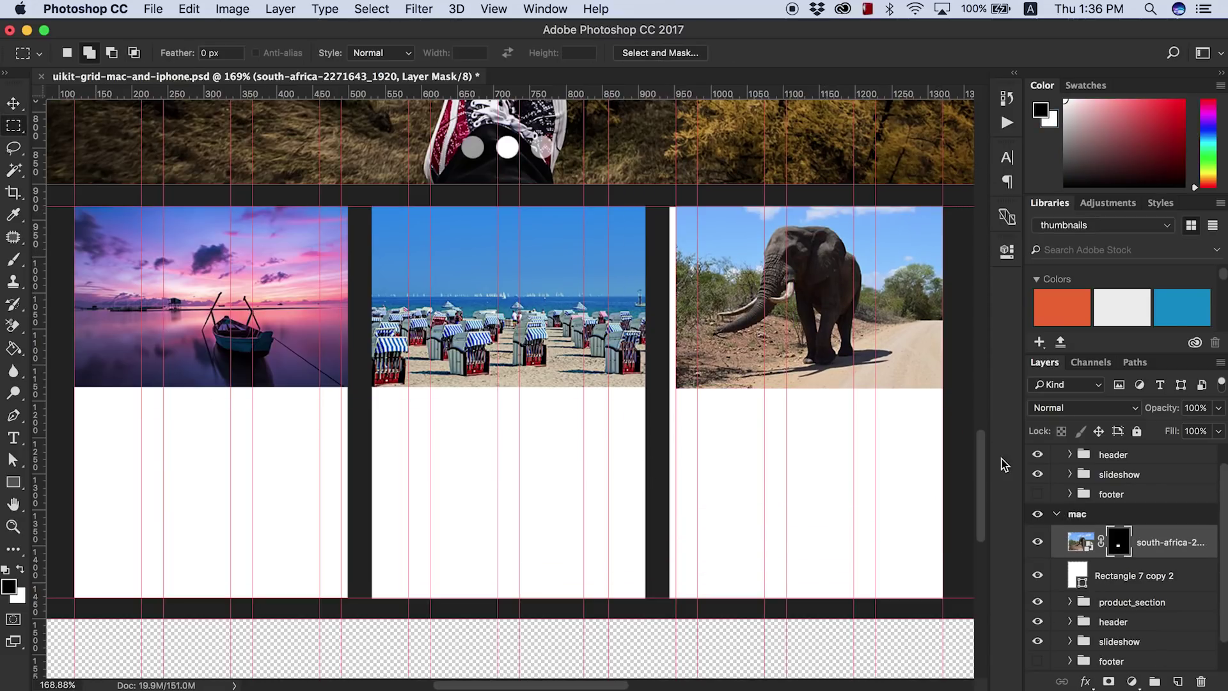
pyautogui.hotkey('ctrl', 't')
pyautogui.moveTo(806, 384); pyautogui.dragTo(805, 382)
pyautogui.press('Return')
pyautogui.press('t')
pyautogui.press('super+g')
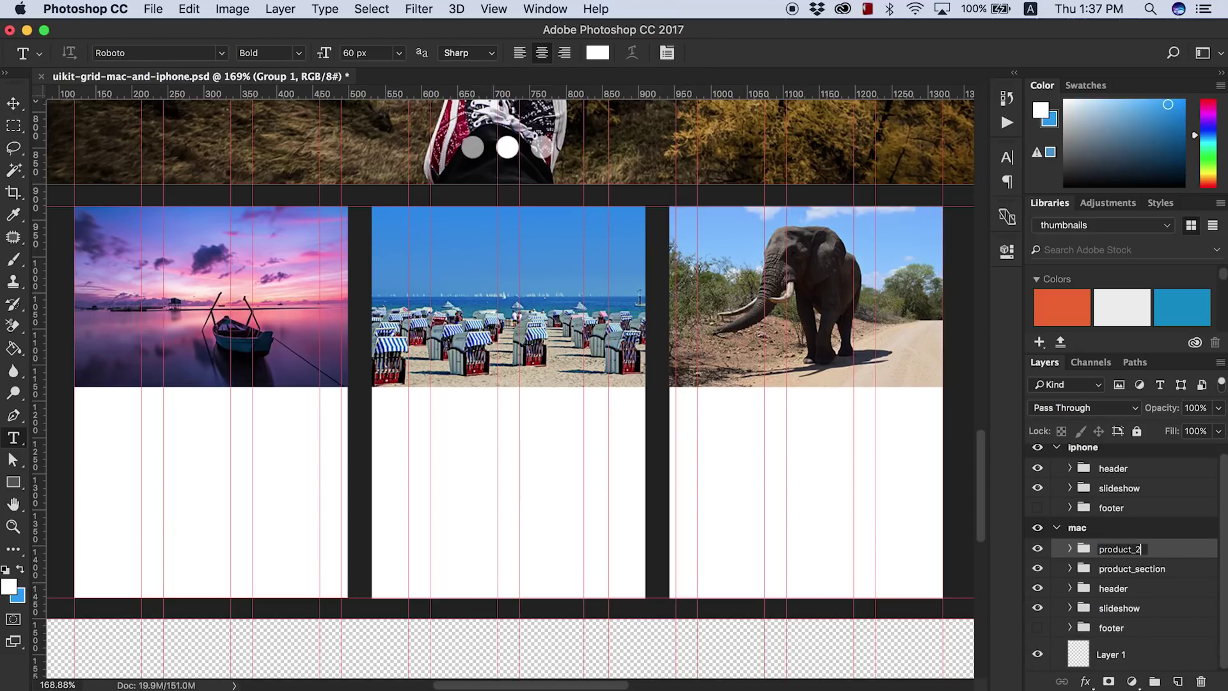
# - Add a black (000000) Roboto Light 28 px 'African Safari' title to the third card
pyautogui.click(683, 406)
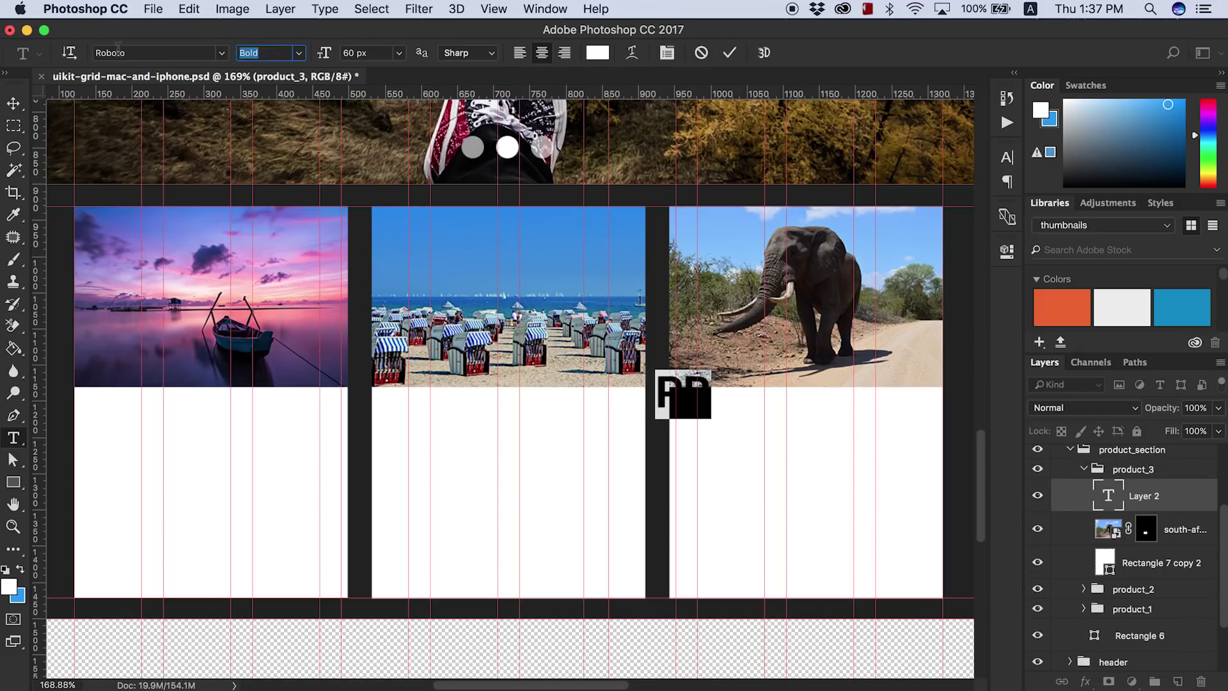
pyautogui.click(597, 52)
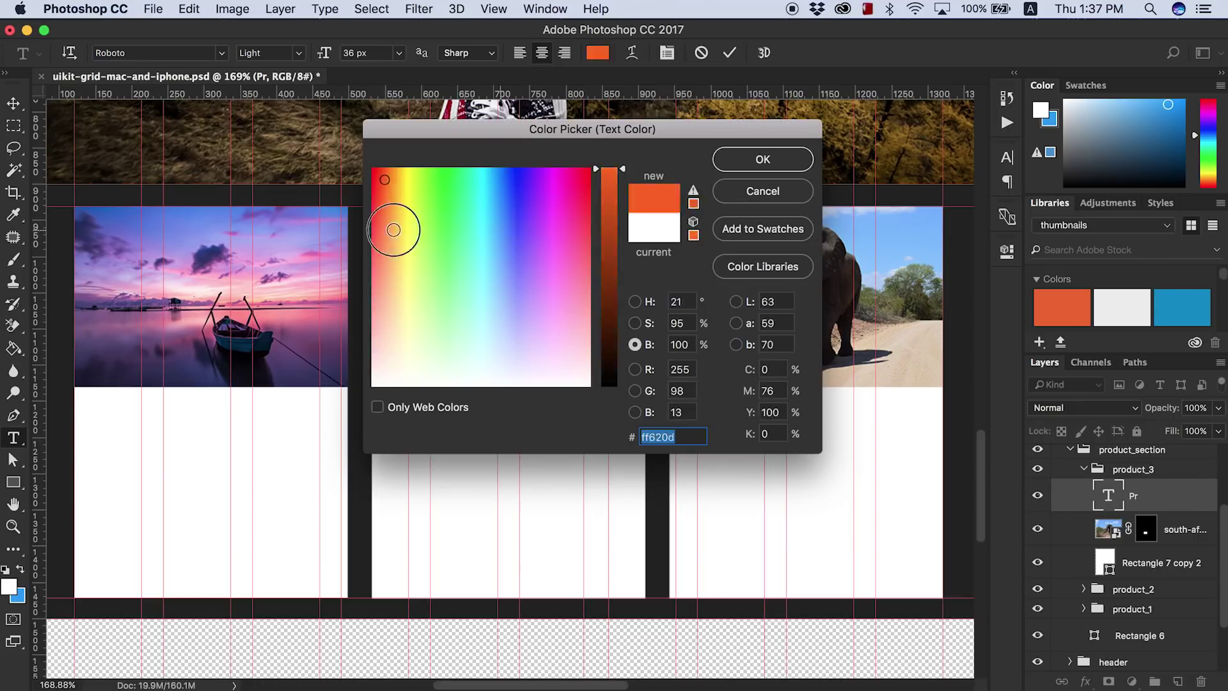
pyautogui.write('000000')
pyautogui.press('Return')
pyautogui.press('super+t')
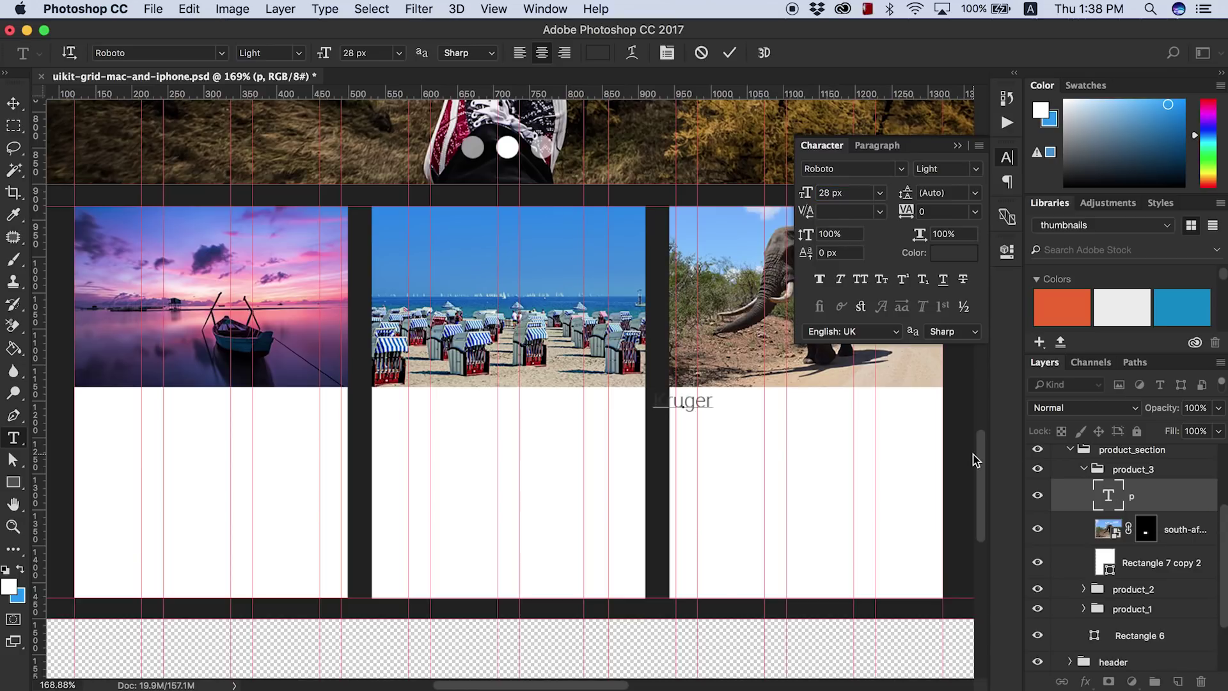
pyautogui.click(597, 52)
pyautogui.press('Return')
pyautogui.hotkey('ctrl', 'Return')
pyautogui.press('v')
pyautogui.moveTo(704, 410)
pyautogui.mouseDown()
pyautogui.moveTo(753, 416)
pyautogui.moveTo(722, 410)
pyautogui.mouseUp()
pyautogui.press('super+z')
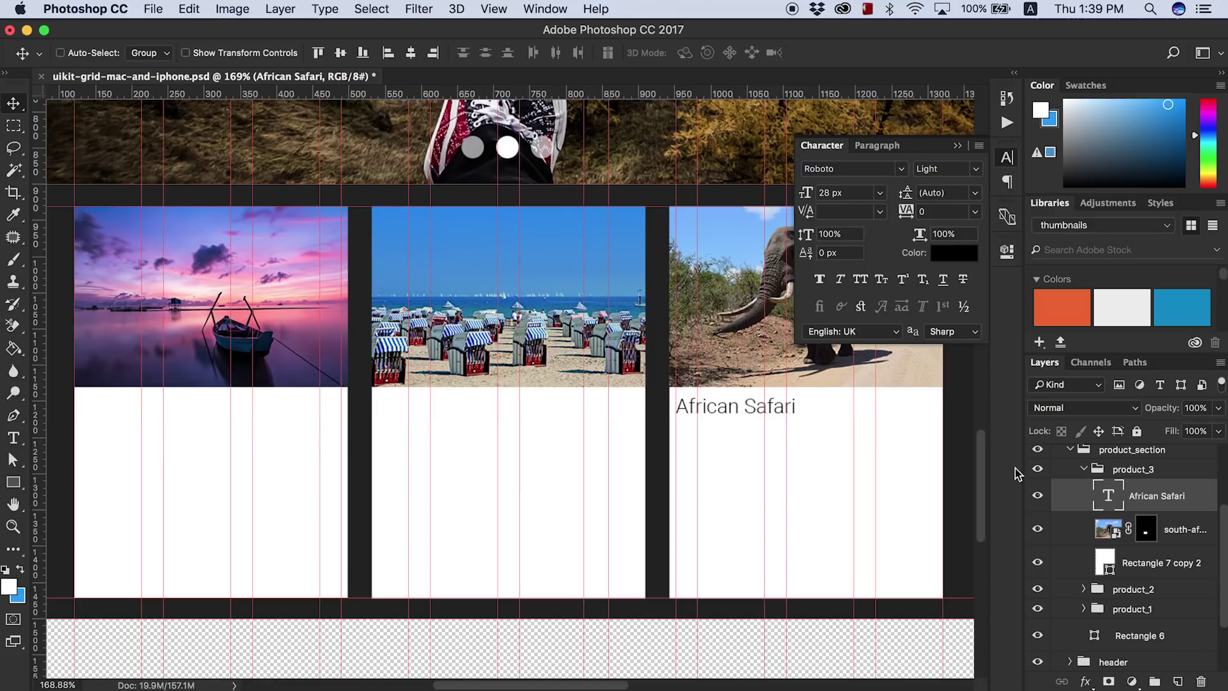
# - Copy the title onto the middle card in product_2 and change it to 'Beach Holiday'
pyautogui.moveTo(1109, 495); pyautogui.dragTo(1061, 643)
pyautogui.moveTo(679, 409); pyautogui.dragTo(419, 409)
pyautogui.doubleClick(1109, 615)
pyautogui.write('Beach Holiday')
pyautogui.press('super+Return')
pyautogui.press('v')
pyautogui.moveTo(576, 669); pyautogui.dragTo(560, 669)
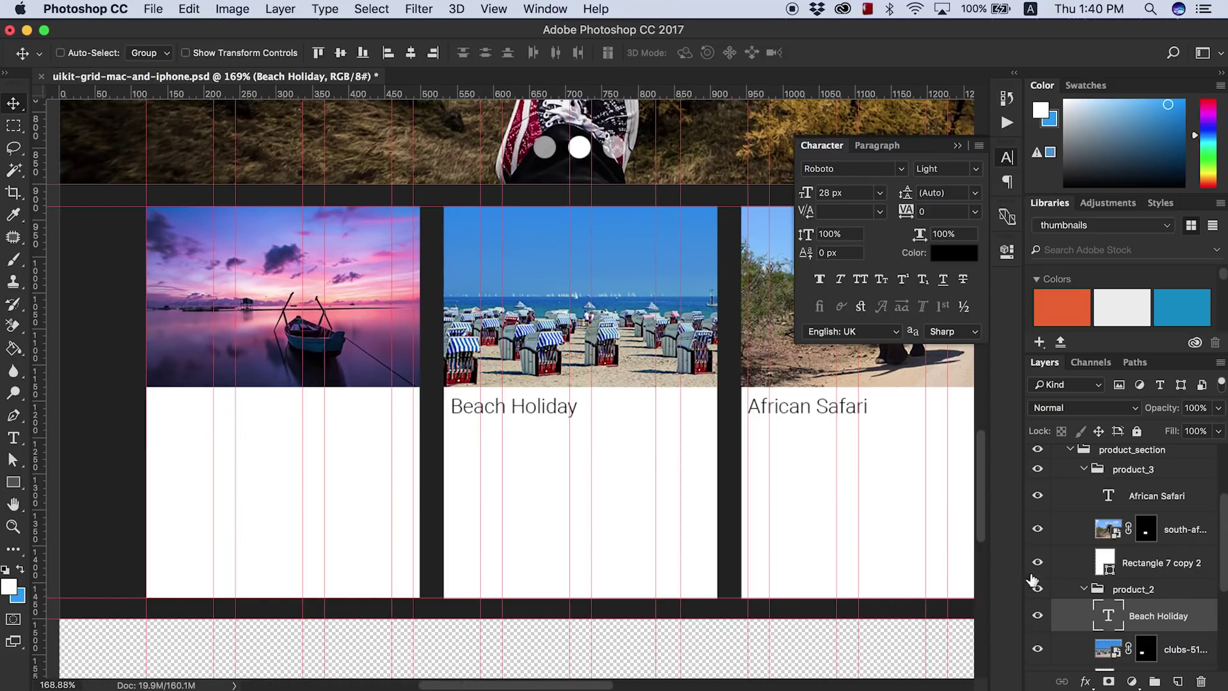
# - Copy the title onto the left card and retitle it 'Island hopping', replacing an interim 'Thailand'
pyautogui.moveTo(534, 410); pyautogui.dragTo(254, 411)
pyautogui.doubleClick(1108, 564)
pyautogui.write('Thailand')
pyautogui.press('super+Return')
pyautogui.press('v')
pyautogui.hotkey('shift', 'Left')
pyautogui.hotkey('shift', 'Left')
pyautogui.doubleClick(1109, 567)
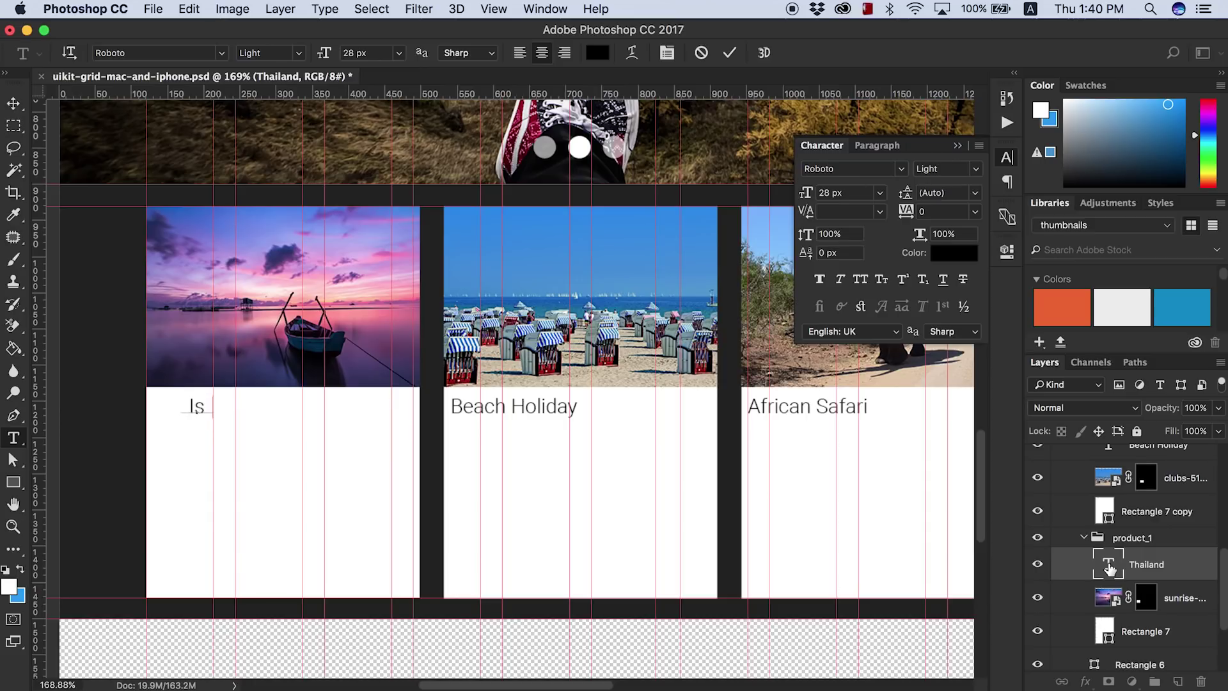
pyautogui.write('Island hopping')
pyautogui.press('super+Return')
pyautogui.press('v')
pyautogui.moveTo(199, 407); pyautogui.dragTo(223, 405)
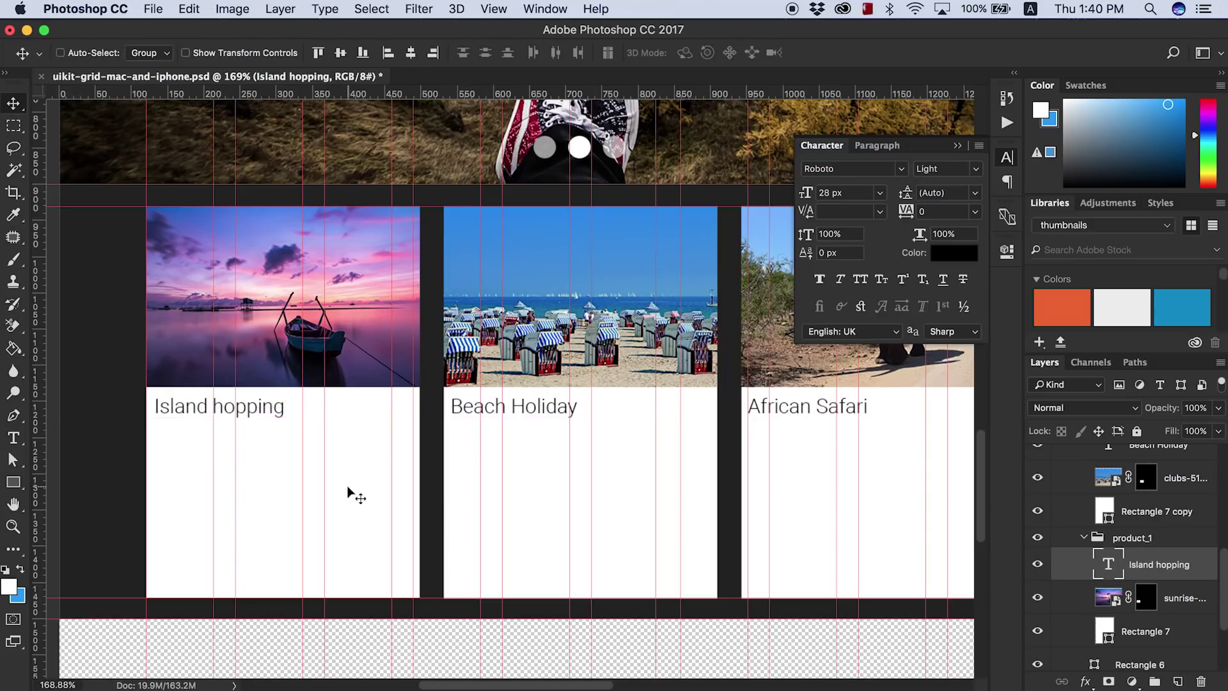
# - In Chrome, open the UIkit Base docs and inspect the Heading 2 example's styling
pyautogui.press('super+Tab')
pyautogui.hotkey('ctrl', 'shift', 'Tab')
pyautogui.scroll(15, 320, 429)
pyautogui.press('super+f')
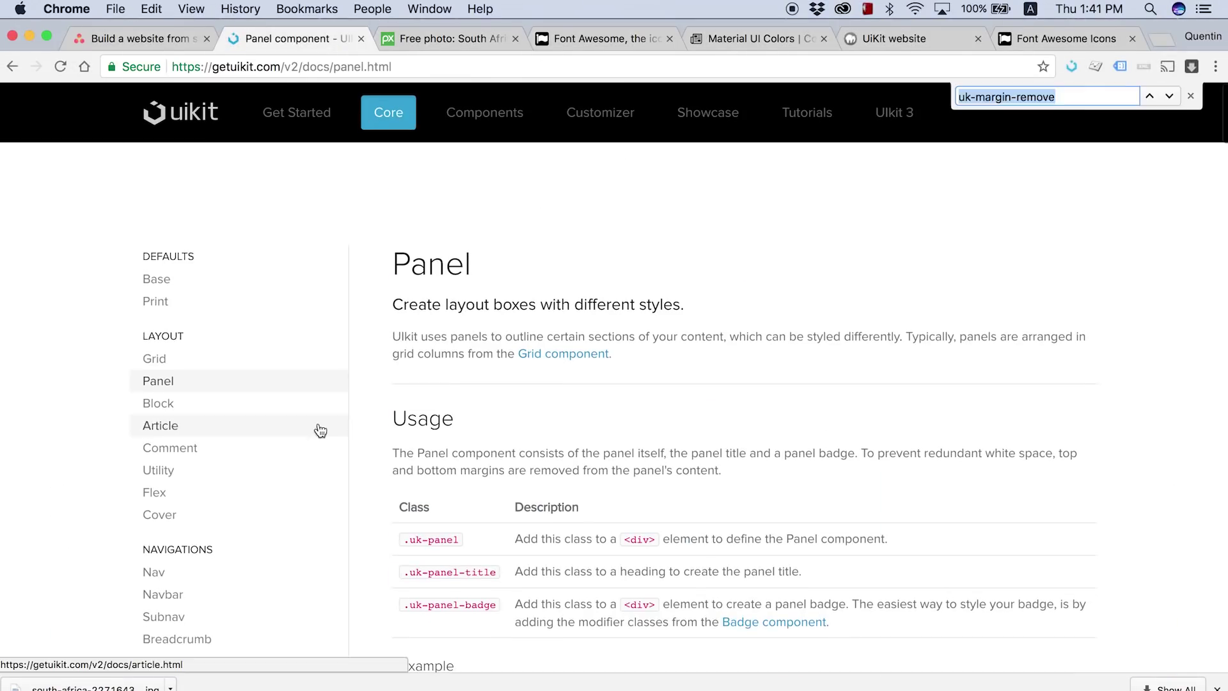
pyautogui.press('Escape')
pyautogui.click(209, 281)
pyautogui.scroll(-6, 409, 320)
pyautogui.moveTo(522, 283); pyautogui.dragTo(476, 283)
pyautogui.rightClick(476, 284)
pyautogui.click(544, 382)
pyautogui.press('super+alt+i')
# - Search the Utility docs for 'text' and inspect the Text page's large text font size
pyautogui.press('super+f')
pyautogui.scroll(5, 328, 205)
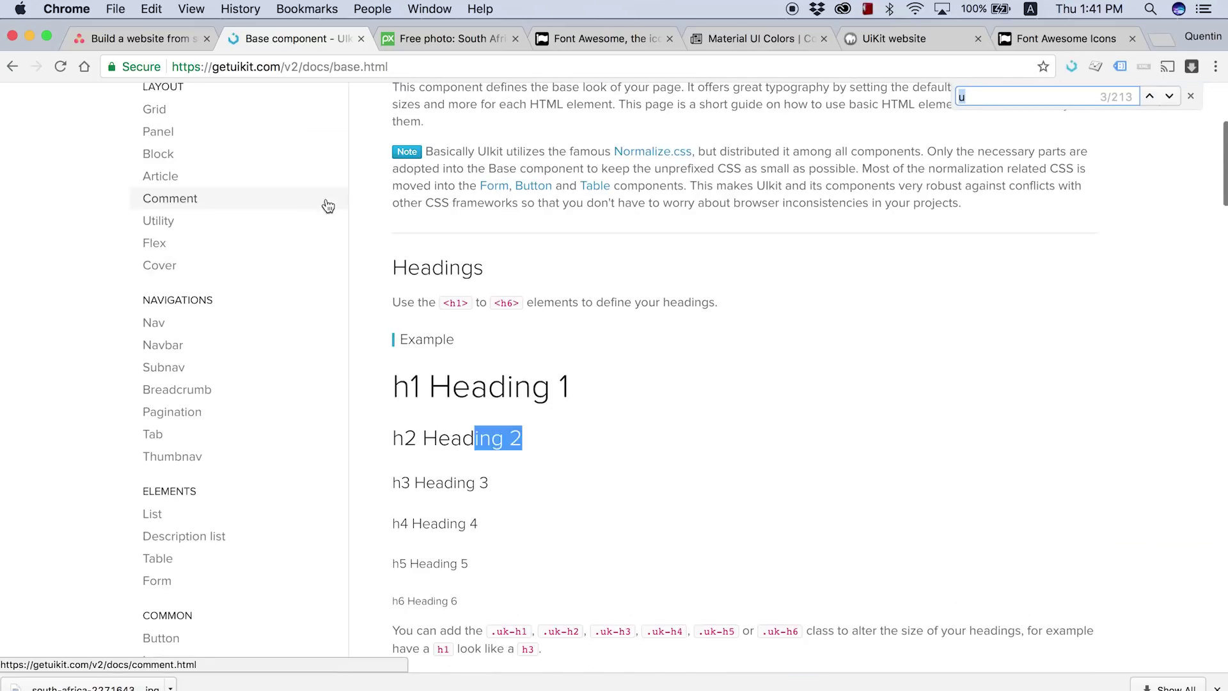
pyautogui.click(327, 221)
pyautogui.scroll(-10, 256, 384)
pyautogui.press('super+f')
pyautogui.write('large ta')
pyautogui.press('super+a')
pyautogui.write('text')
pyautogui.click(172, 381)
pyautogui.scroll(-3, 627, 167)
pyautogui.rightClick(630, 168)
pyautogui.click(662, 307)
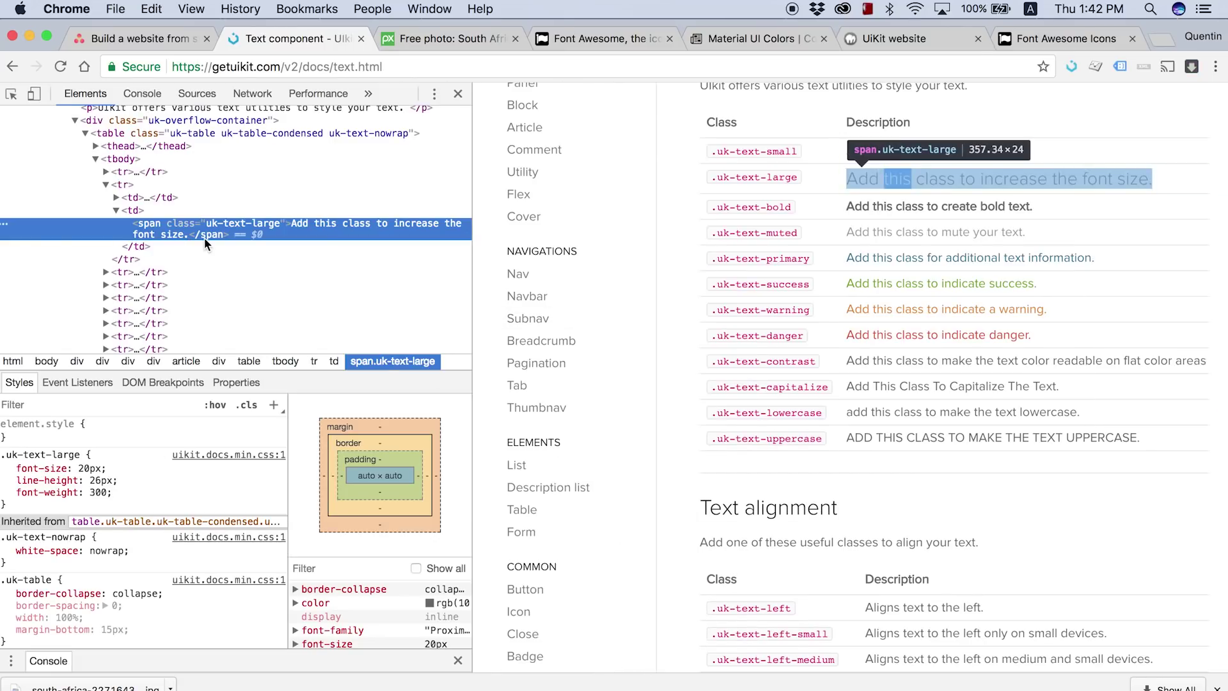
pyautogui.press('super+Tab')
# - Reduce the Island hopping and Beach Holiday titles to 24 px
pyautogui.write('24')
pyautogui.press('Return')
pyautogui.press('v')
pyautogui.moveTo(190, 414); pyautogui.dragTo(183, 414)
pyautogui.scroll(3, 1119, 543)
pyautogui.doubleClick(1108, 589)
pyautogui.click(365, 53)
pyautogui.write('24')
pyautogui.press('Return')
# - Nudge the African Safari, Beach Holiday and Island hopping titles into alignment
pyautogui.doubleClick(1108, 474)
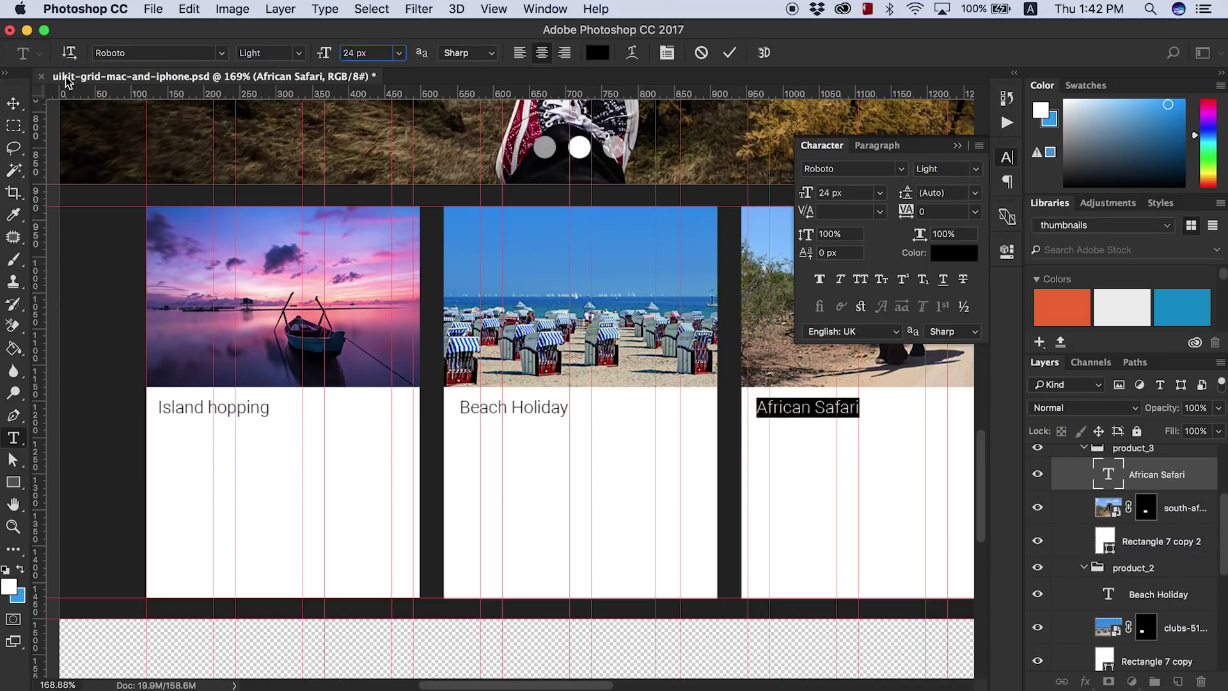
pyautogui.click(21, 103)
pyautogui.hotkey('shift', 'Left')
pyautogui.click(1158, 594)
pyautogui.hotkey('shift', 'Left')
pyautogui.scroll(-3, 1125, 544)
pyautogui.click(1107, 500)
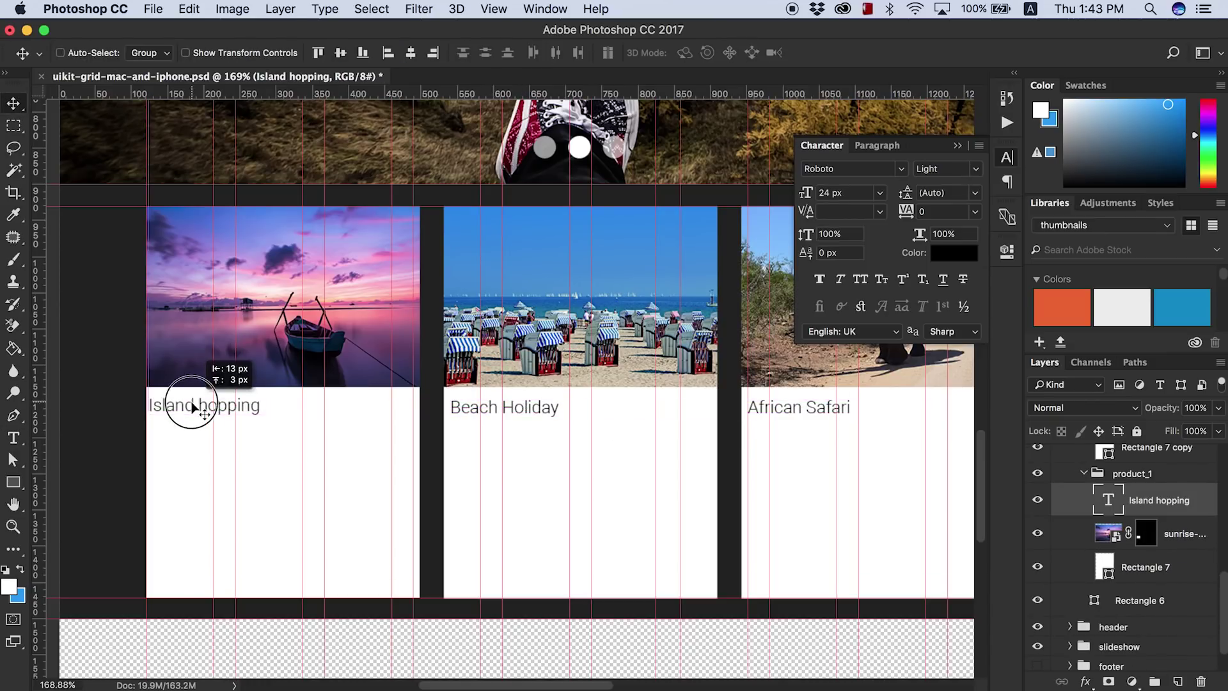
pyautogui.moveTo(191, 407); pyautogui.dragTo(199, 407)
pyautogui.hscroll(2, 96, 422)
pyautogui.scroll(1, 96, 422)
# - Add a Roboto Thin 20 px Lorem ipsum text box below the Island hopping title
pyautogui.press('t')
pyautogui.moveTo(89, 465); pyautogui.dragTo(322, 506)
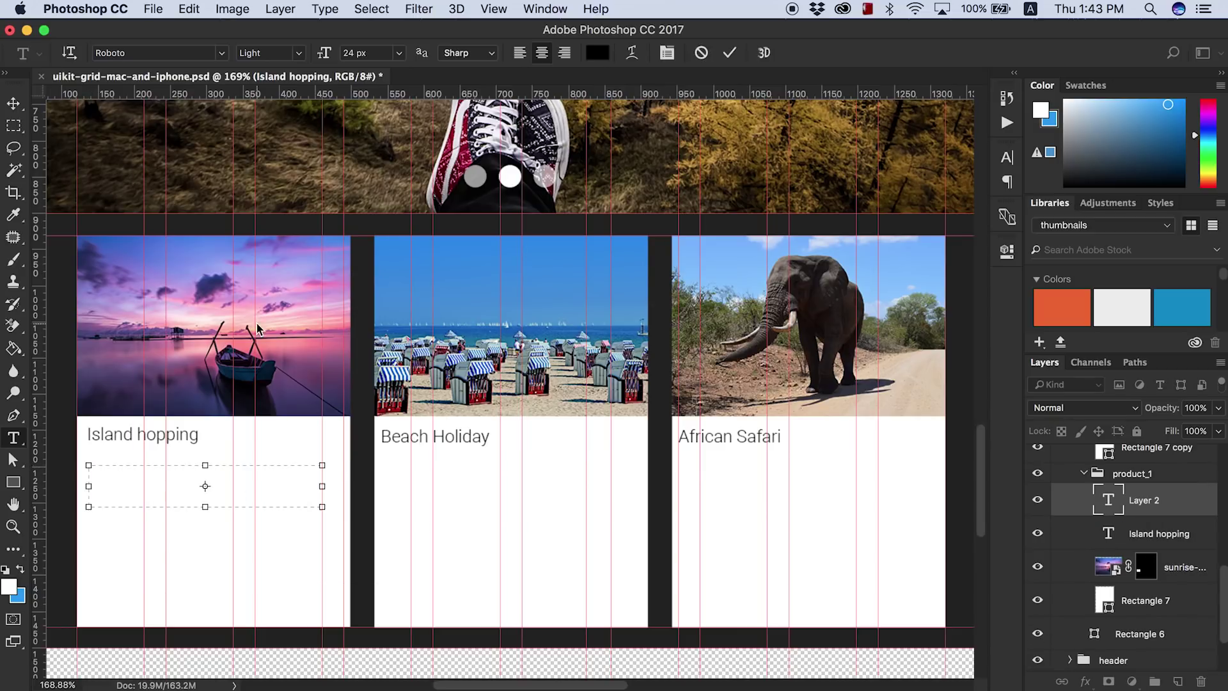
pyautogui.click(298, 52)
pyautogui.click(262, 41)
pyautogui.click(359, 53)
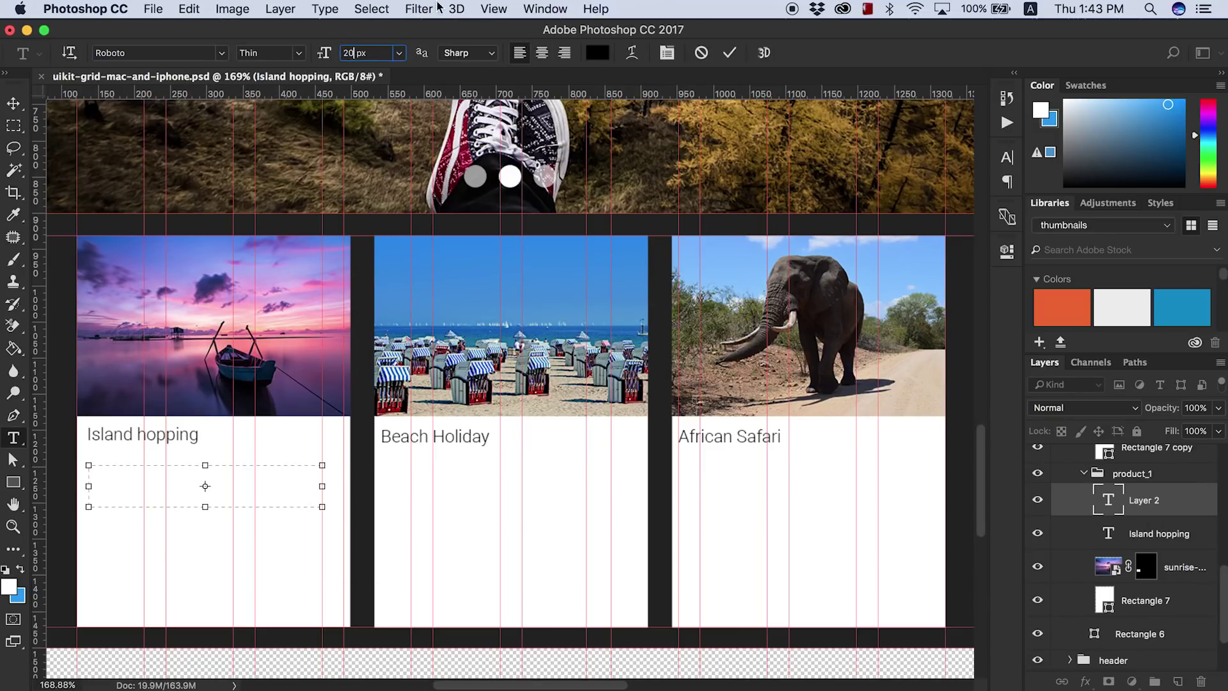
pyautogui.write('20')
pyautogui.click(324, 9)
pyautogui.click(284, 183)
pyautogui.click(324, 9)
pyautogui.click(387, 405)
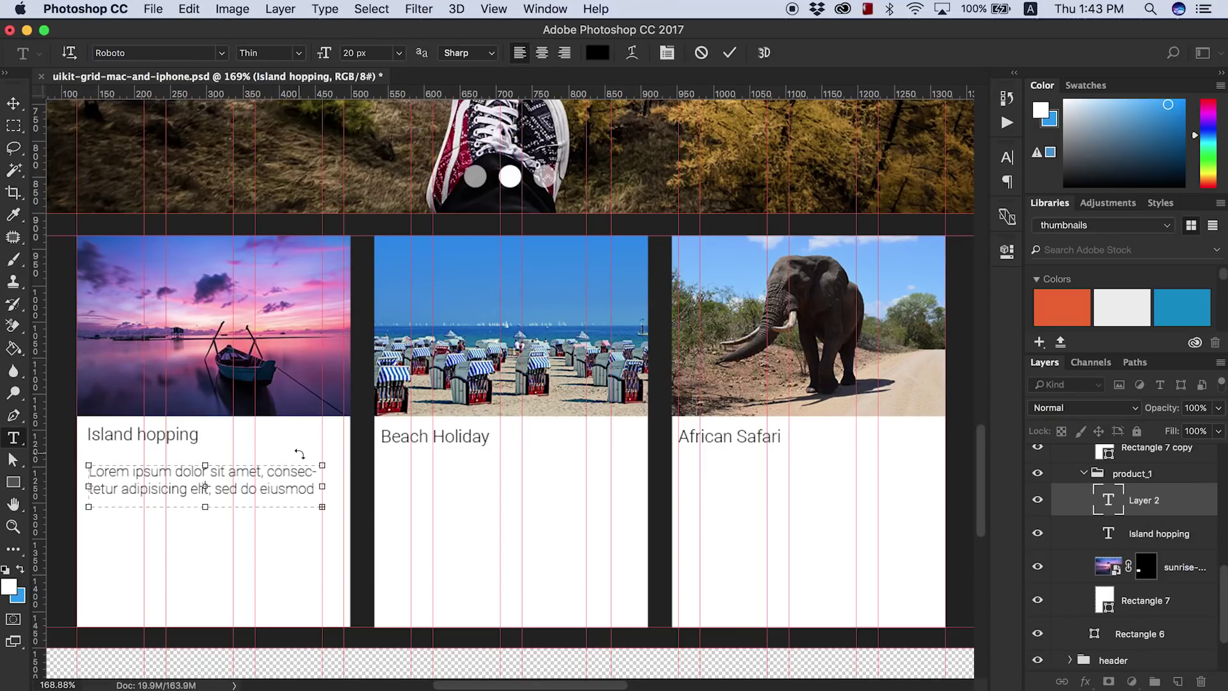
pyautogui.press('super+Return')
# - Enlarge the Island hopping, Beach Holiday and African Safari titles and align them with the card edges
pyautogui.doubleClick(1108, 532)
pyautogui.moveTo(324, 52); pyautogui.dragTo(339, 52)
pyautogui.click(13, 103)
pyautogui.moveTo(210, 438); pyautogui.dragTo(225, 446)
pyautogui.keyDown('super'); pyautogui.click(434, 436); pyautogui.keyUp('super')
pyautogui.doubleClick(1108, 507)
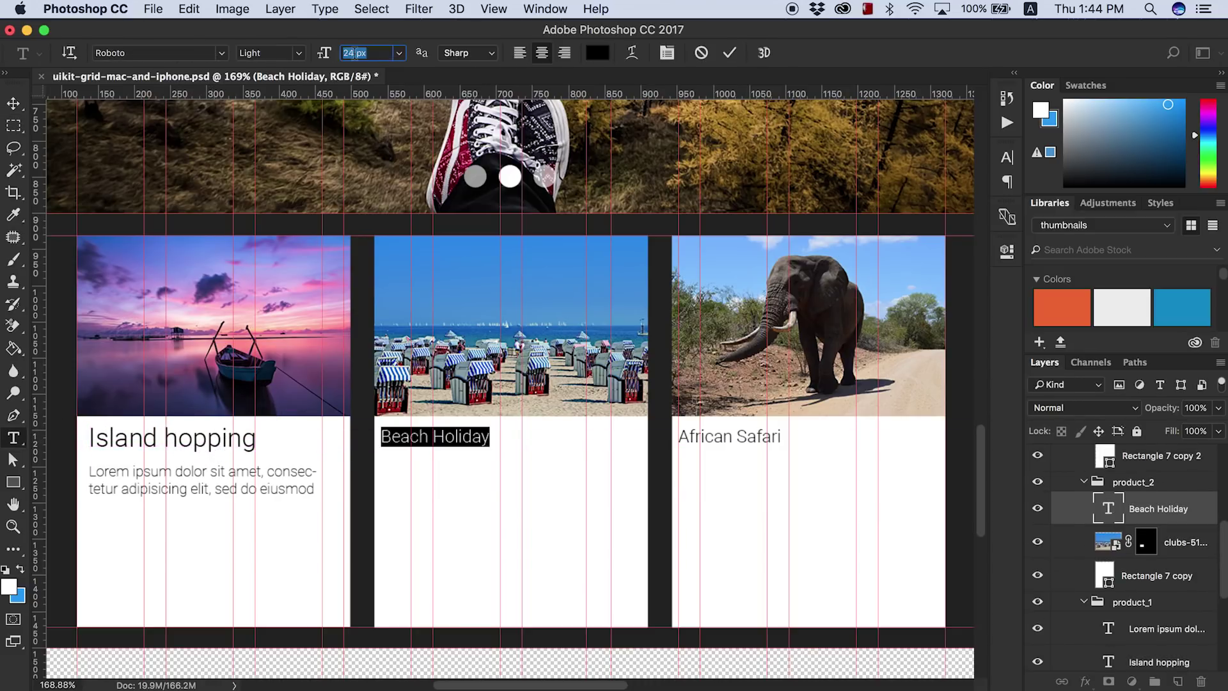
pyautogui.moveTo(324, 53); pyautogui.dragTo(339, 53)
pyautogui.click(13, 103)
pyautogui.moveTo(394, 430); pyautogui.dragTo(405, 439)
pyautogui.doubleClick(721, 438)
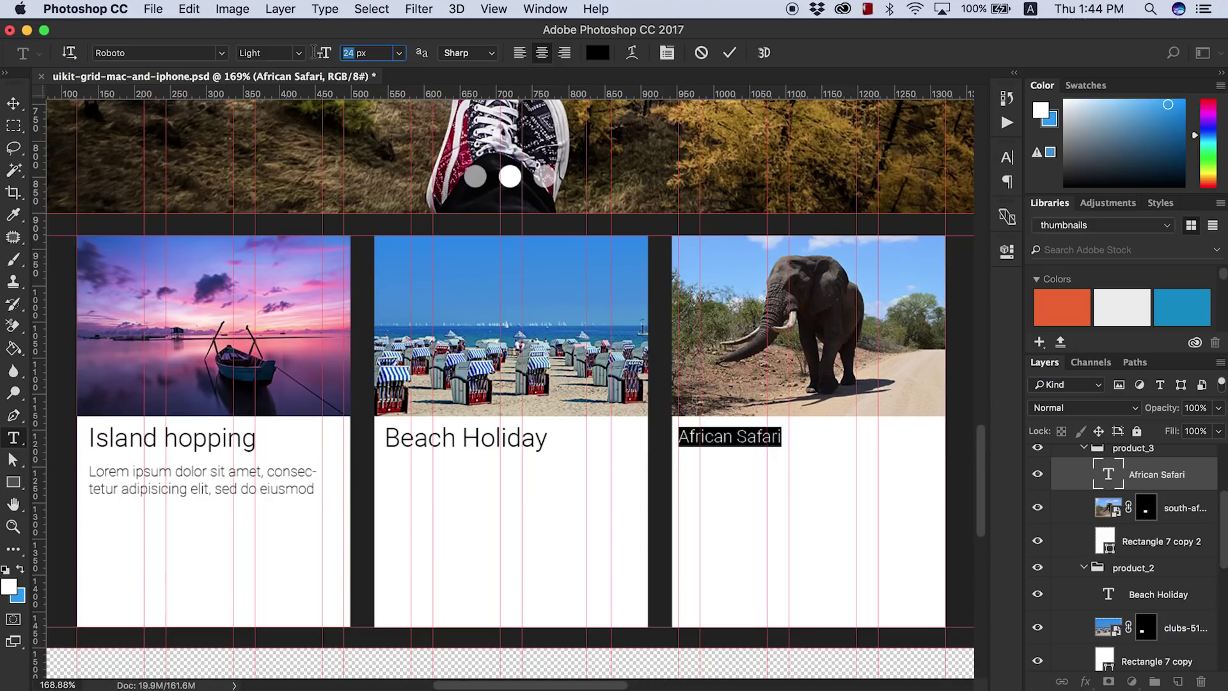
pyautogui.moveTo(720, 439)
pyautogui.mouseDown()
pyautogui.moveTo(753, 438)
pyautogui.moveTo(734, 441)
pyautogui.mouseUp()
pyautogui.press('super+Return')
pyautogui.press('v')
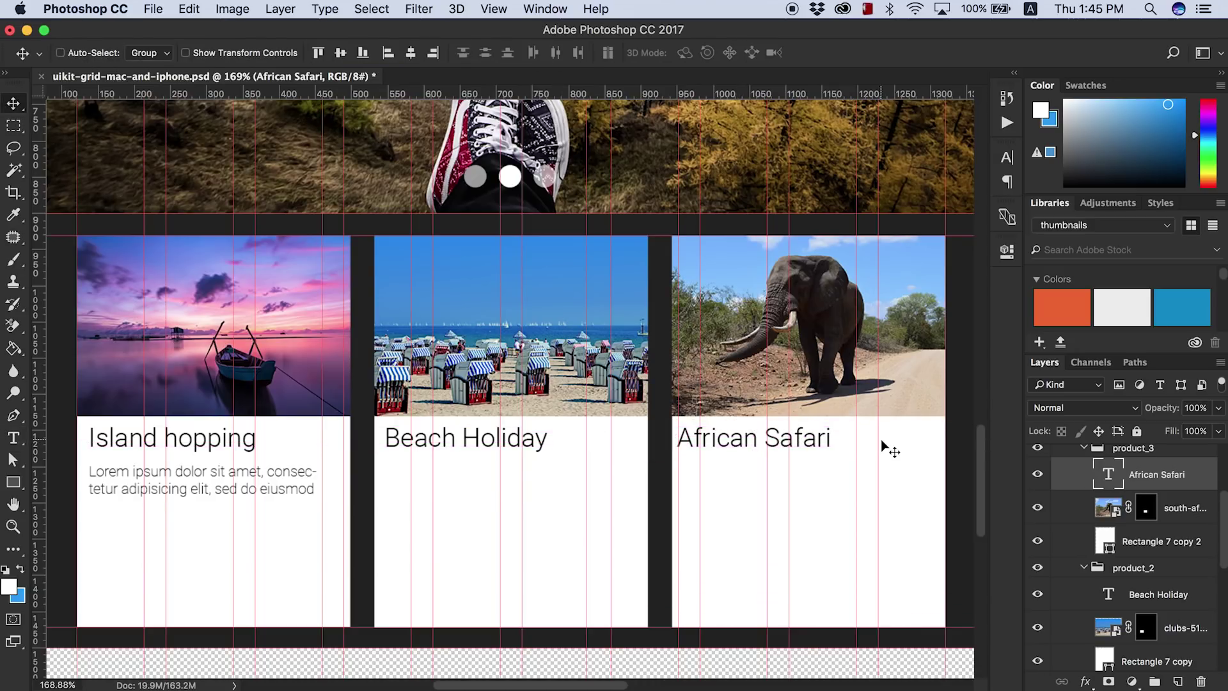
# - Make the Island hopping placeholder text box taller
pyautogui.scroll(-5, 1142, 538)
pyautogui.scroll(-3, 825, 480)
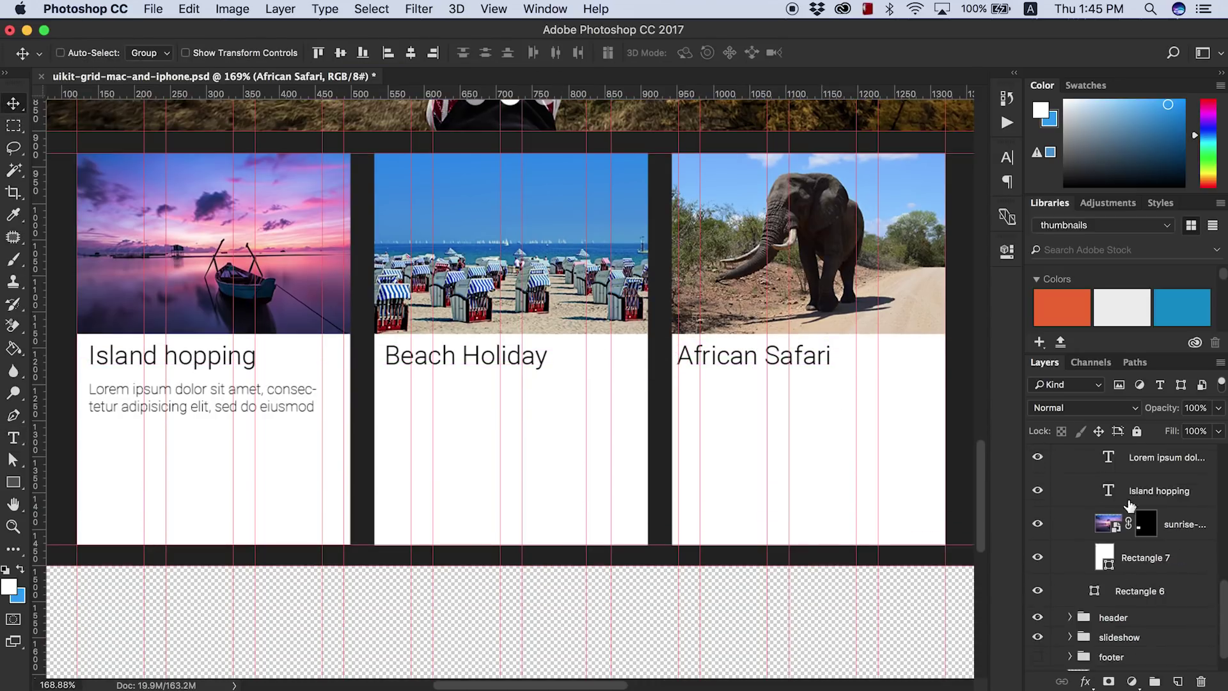
pyautogui.doubleClick(1108, 521)
pyautogui.moveTo(205, 417); pyautogui.dragTo(507, 431)
pyautogui.press('super+Return')
# - Copy the placeholder text into the Beach Holiday and African Safari (product_3) cards
pyautogui.press('v')
pyautogui.moveTo(589, 450); pyautogui.dragTo(883, 449)
pyautogui.moveTo(1144, 452); pyautogui.dragTo(1116, 466)
pyautogui.scroll(-5, 937, 392)
pyautogui.scroll(3, 795, 397)
pyautogui.moveTo(980, 511); pyautogui.dragTo(981, 488)
pyautogui.click(1133, 448)
# - Create a product_section group inside the iphone group and move product_1 into it
pyautogui.scroll(2, 1119, 557)
pyautogui.click(1132, 556)
pyautogui.click(1083, 454)
pyautogui.click(1158, 682)
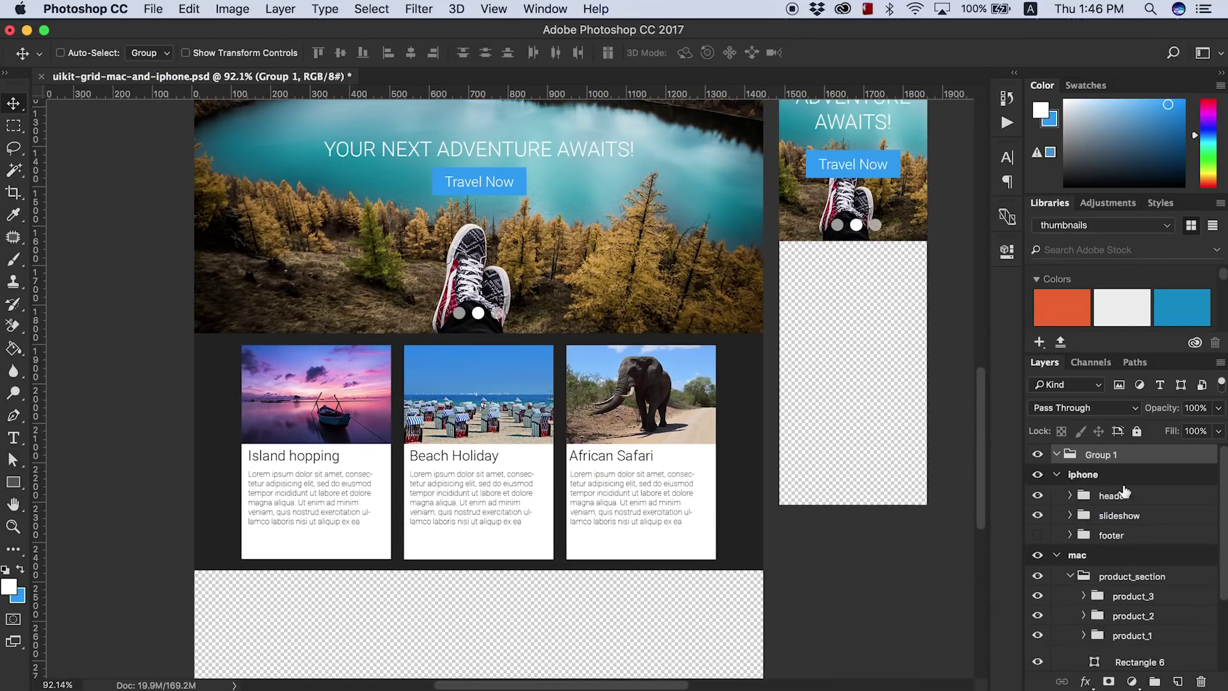
pyautogui.moveTo(1101, 511); pyautogui.dragTo(1101, 508)
pyautogui.click(1102, 636)
pyautogui.moveTo(1101, 640); pyautogui.dragTo(1116, 506)
pyautogui.click(1083, 515)
pyautogui.click(1115, 544)
# - Select the product_1 Island hopping card and scale it down to about 94%
pyautogui.keyDown('shift'); pyautogui.click(1115, 545); pyautogui.keyUp('shift')
pyautogui.scroll(-1, 1116, 506)
pyautogui.click(1132, 539)
pyautogui.press('super+t')
pyautogui.moveTo(951, 461); pyautogui.dragTo(940, 448)
pyautogui.press('Return')
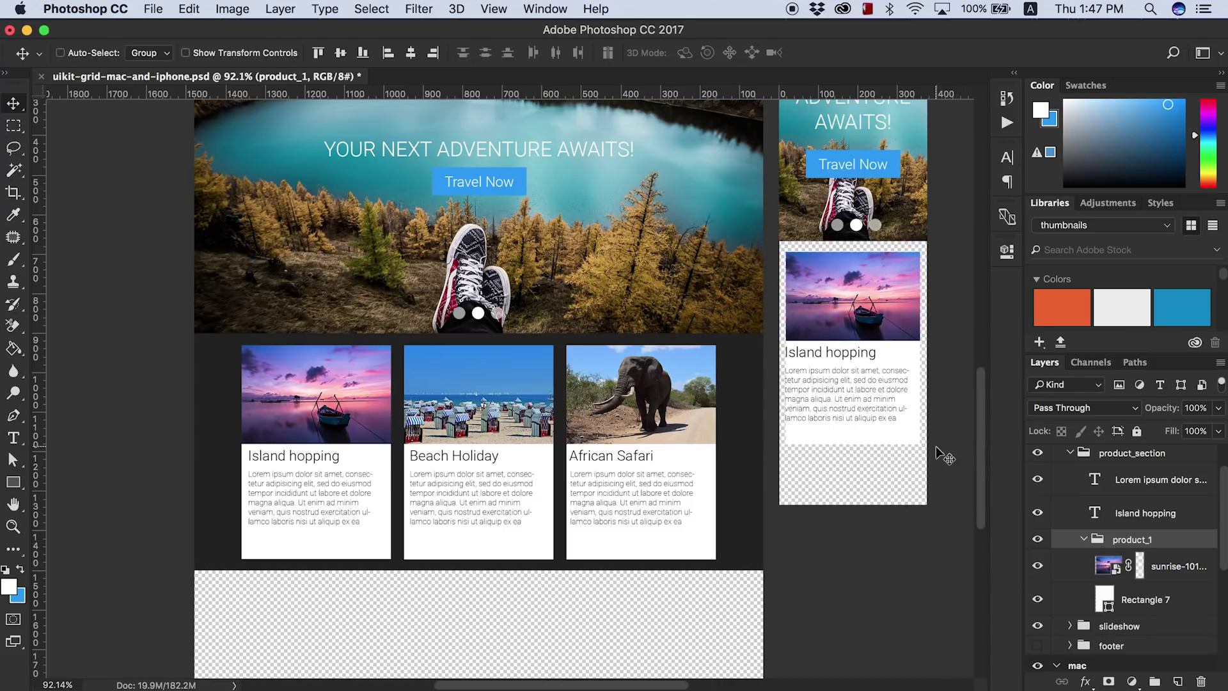
# - With guides shown, rescale the card to about 104% and nudge it slightly down
pyautogui.press('super+semicolon')
pyautogui.scroll(4, 944, 317)
pyautogui.click(1111, 580)
pyautogui.press('super+t')
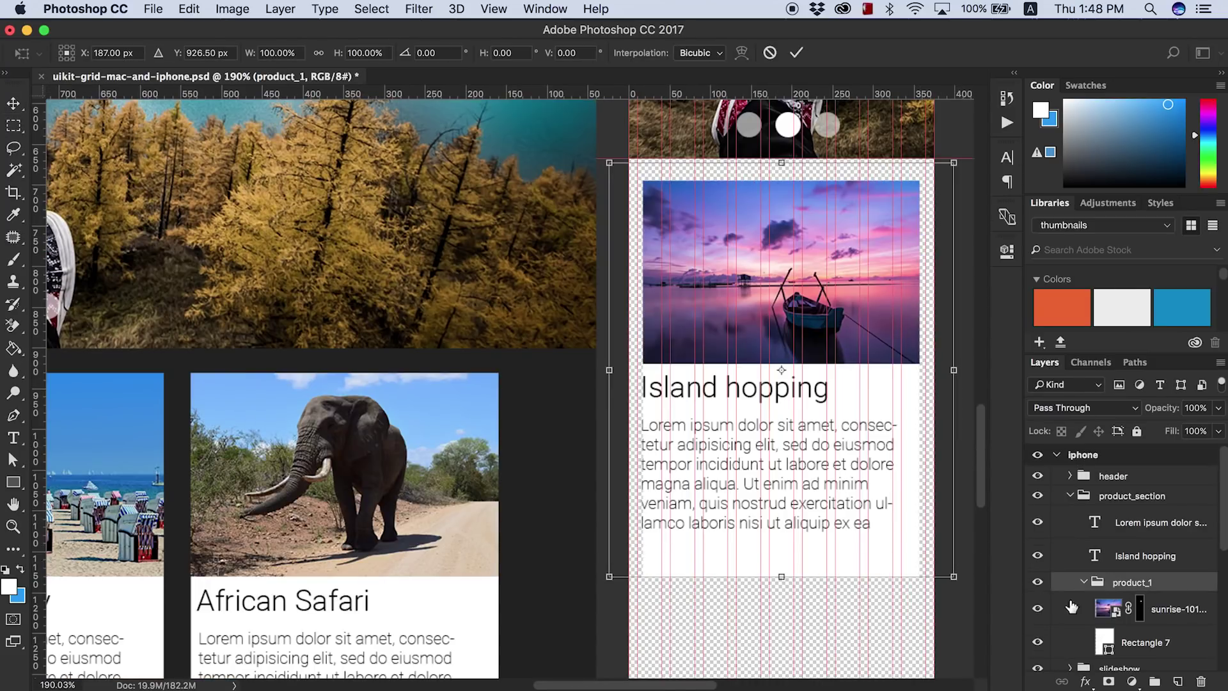
pyautogui.moveTo(952, 573); pyautogui.dragTo(959, 576)
pyautogui.moveTo(849, 347); pyautogui.dragTo(850, 358)
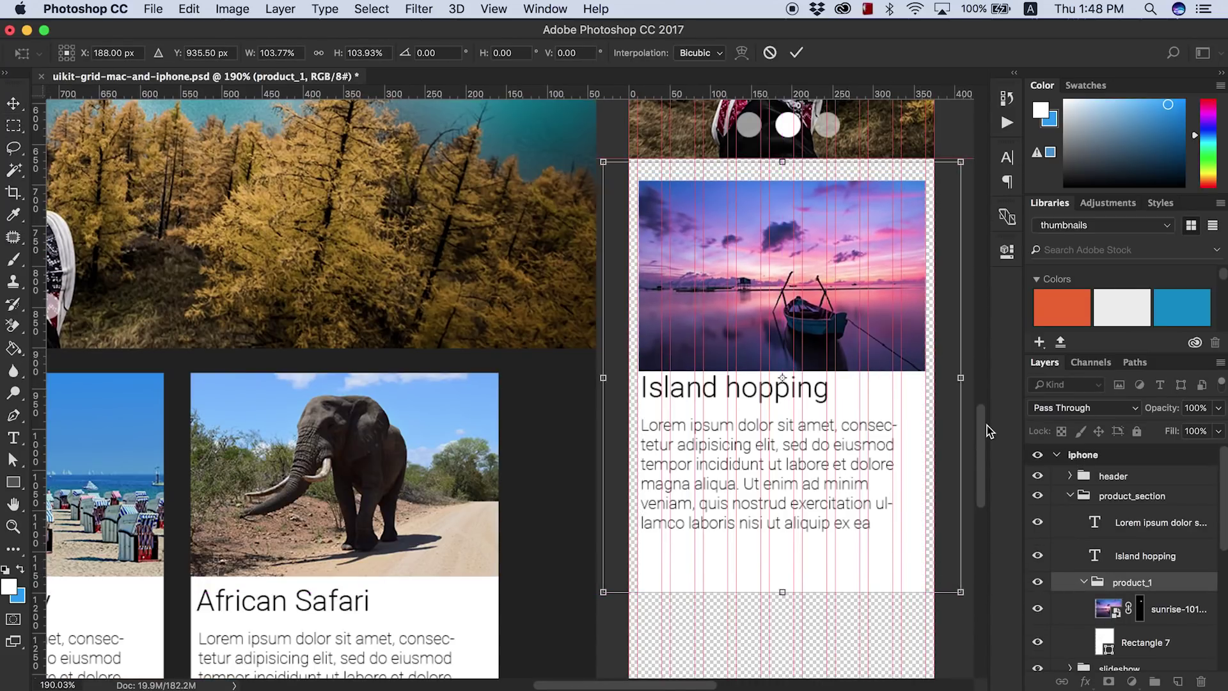
pyautogui.press('Return')
# - Place a guide near the artboard top and position the card just beneath it
pyautogui.moveTo(729, 156); pyautogui.dragTo(729, 159)
pyautogui.click(1083, 582)
pyautogui.scroll(1, 974, 408)
pyautogui.moveTo(679, 274); pyautogui.dragTo(679, 345)
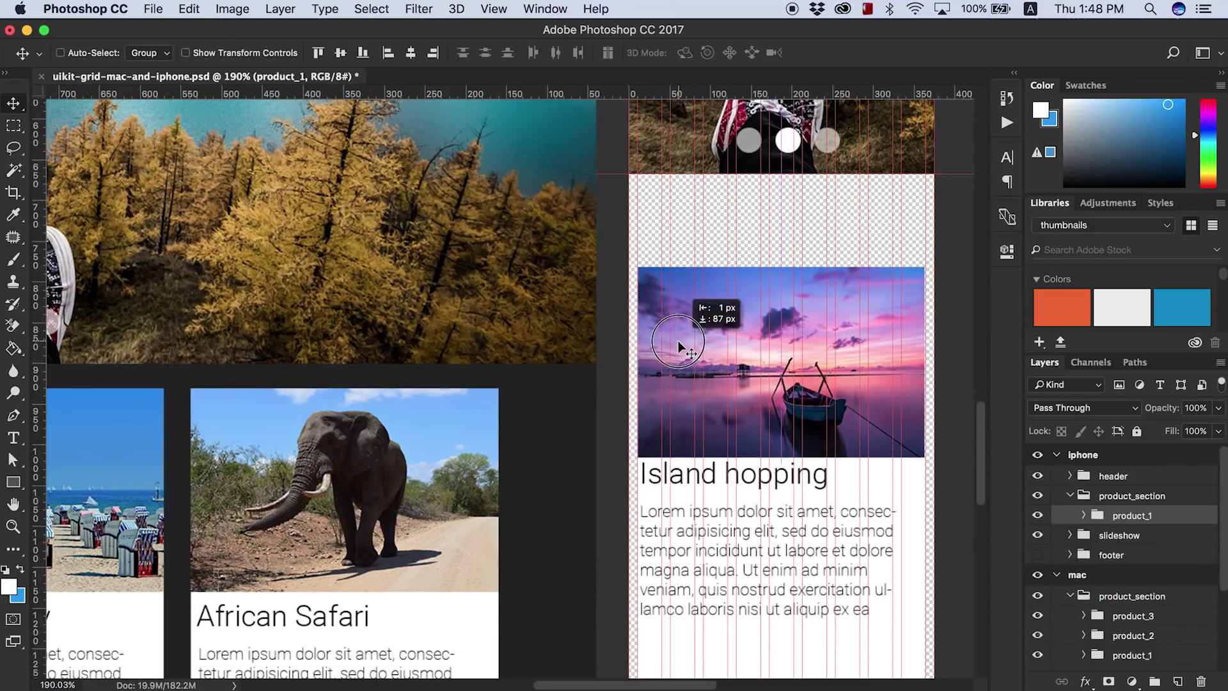
pyautogui.moveTo(766, 190); pyautogui.dragTo(766, 198)
pyautogui.moveTo(834, 350); pyautogui.dragTo(835, 281)
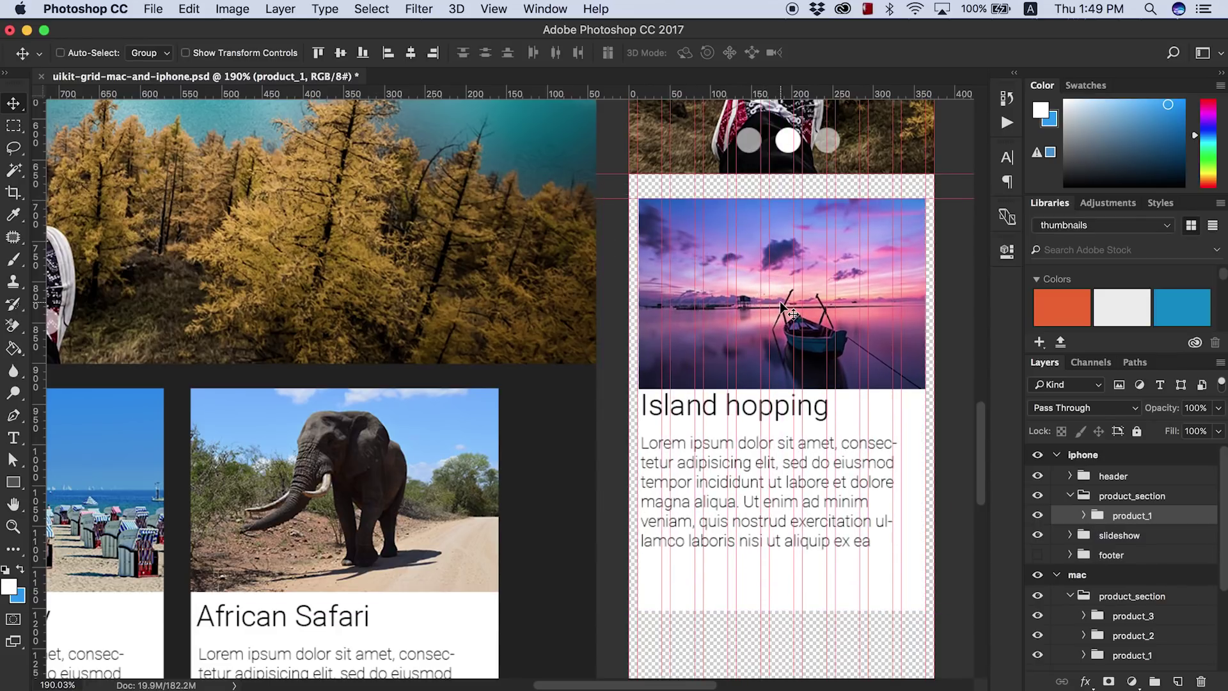
# - Widen the card's Lorem paragraph box to 320 px and move it about 16 px down
pyautogui.click(1083, 515)
pyautogui.doubleClick(1108, 575)
pyautogui.doubleClick(1108, 542)
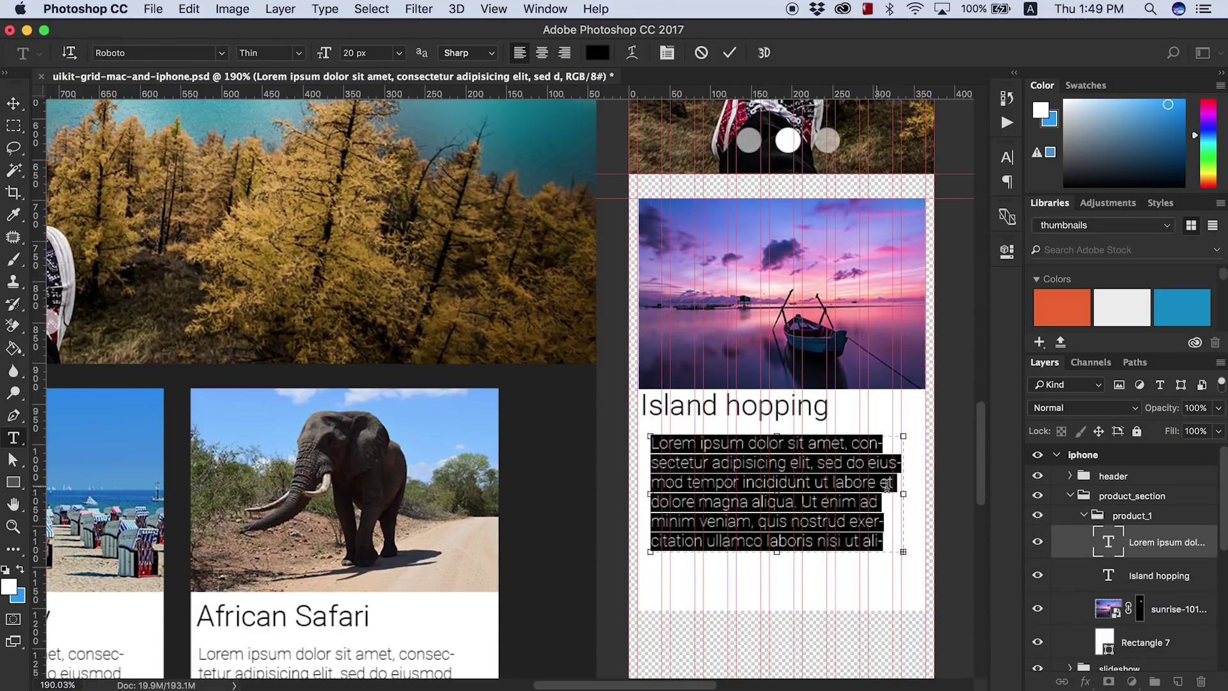
pyautogui.moveTo(910, 494); pyautogui.dragTo(912, 497)
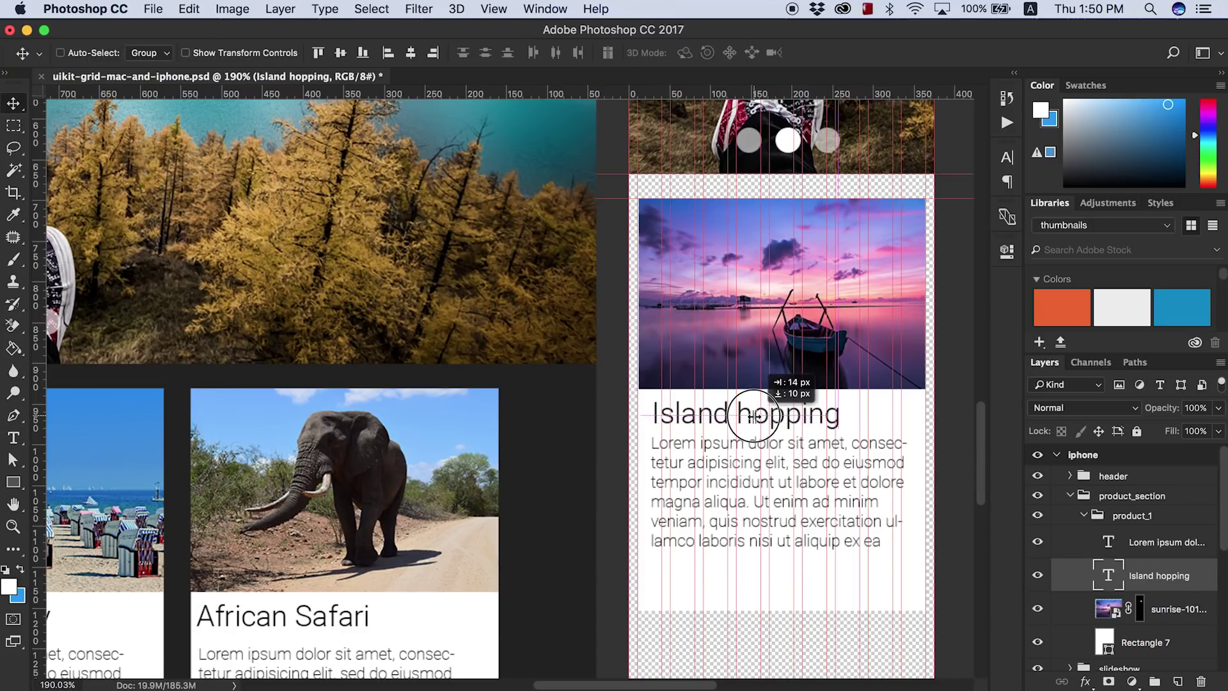
pyautogui.moveTo(785, 482); pyautogui.dragTo(786, 492)
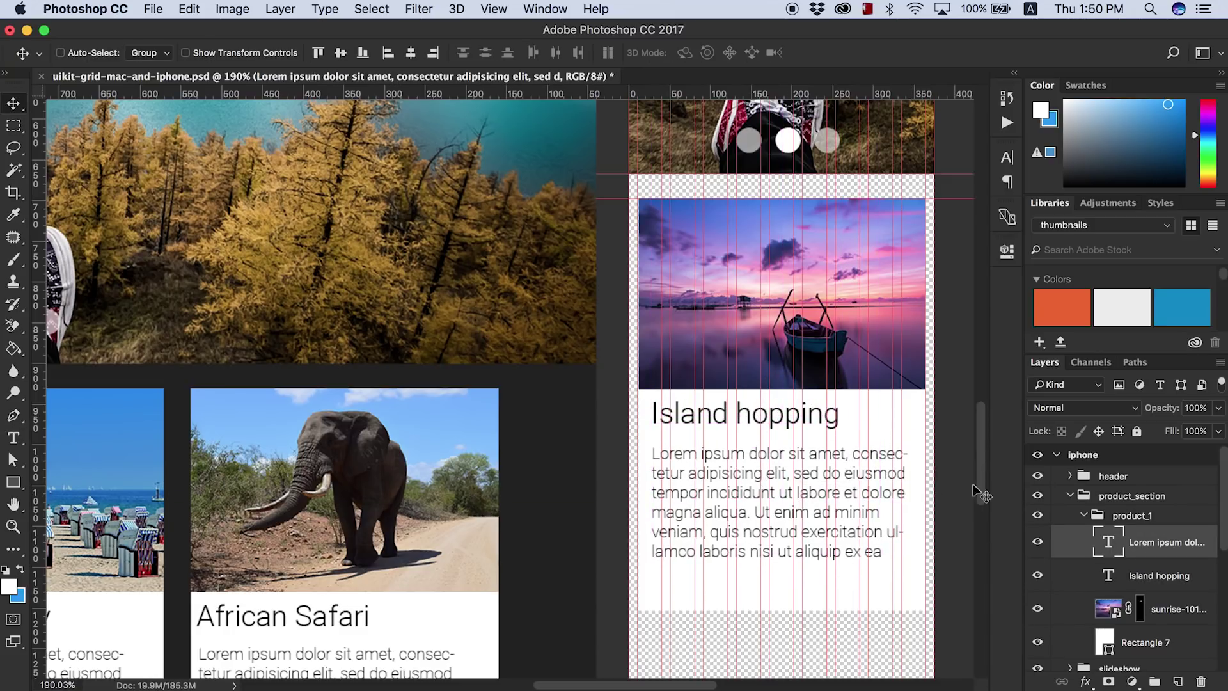
pyautogui.scroll(-3, 448, 384)
pyautogui.click(1132, 515)
# - Draw a 375×667 rectangle with a dark fill and send it behind the Island hopping card
pyautogui.click(1083, 516)
pyautogui.press('u')
pyautogui.moveTo(729, 214); pyautogui.dragTo(918, 554)
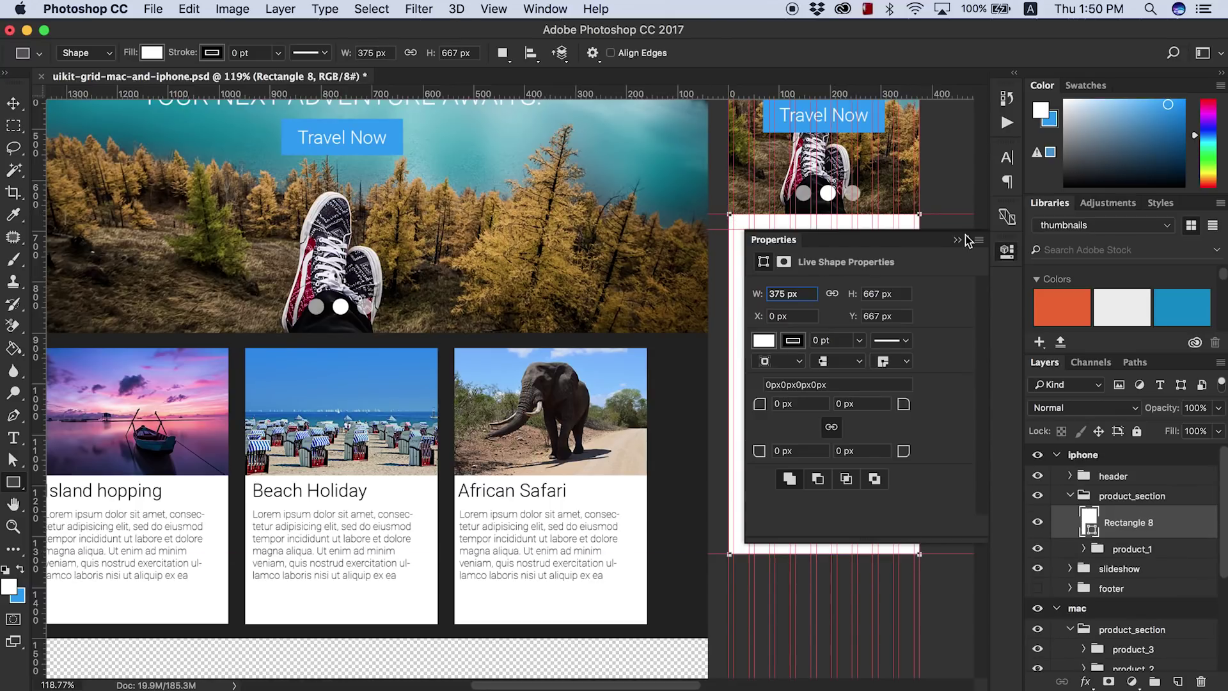
pyautogui.click(763, 340)
pyautogui.click(792, 448)
pyautogui.hotkey('ctrl', '[')
# - Set the iPhone artboard height to 1334 px, checking the figure in Calculator
pyautogui.scroll(-5, 836, 576)
pyautogui.scroll(1, 904, 465)
pyautogui.scroll(5, 904, 465)
pyautogui.scroll(1, 904, 496)
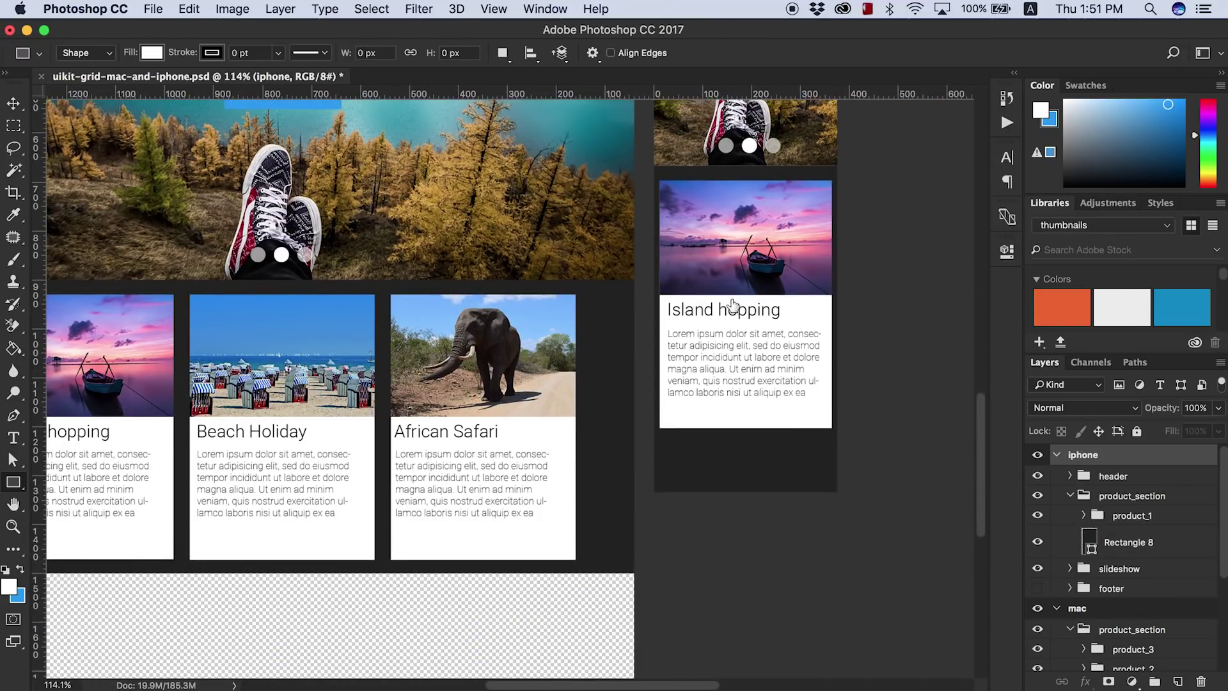
pyautogui.moveTo(13, 103); pyautogui.dragTo(71, 117)
pyautogui.press('super+space')
pyautogui.write('calc')
pyautogui.press('Return')
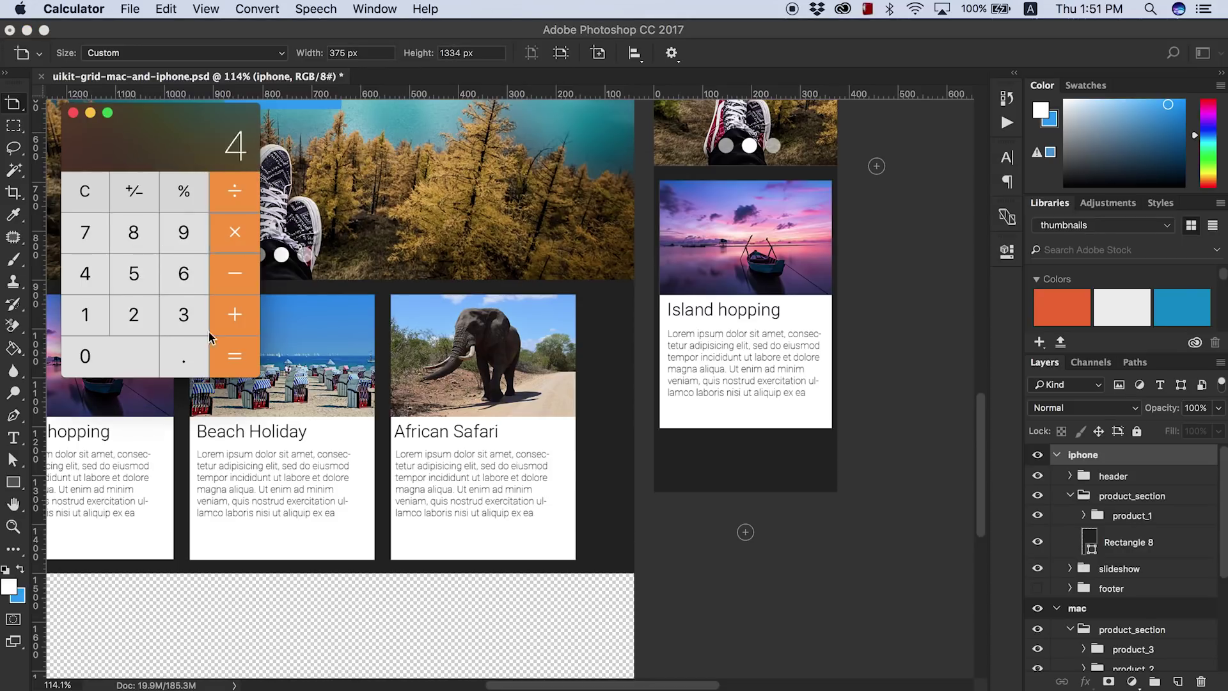
pyautogui.press('super+q')
pyautogui.click(482, 53)
pyautogui.press('Return')
# - Select the dark background rectangle with the Move tool
pyautogui.press('v')
pyautogui.click(739, 562)
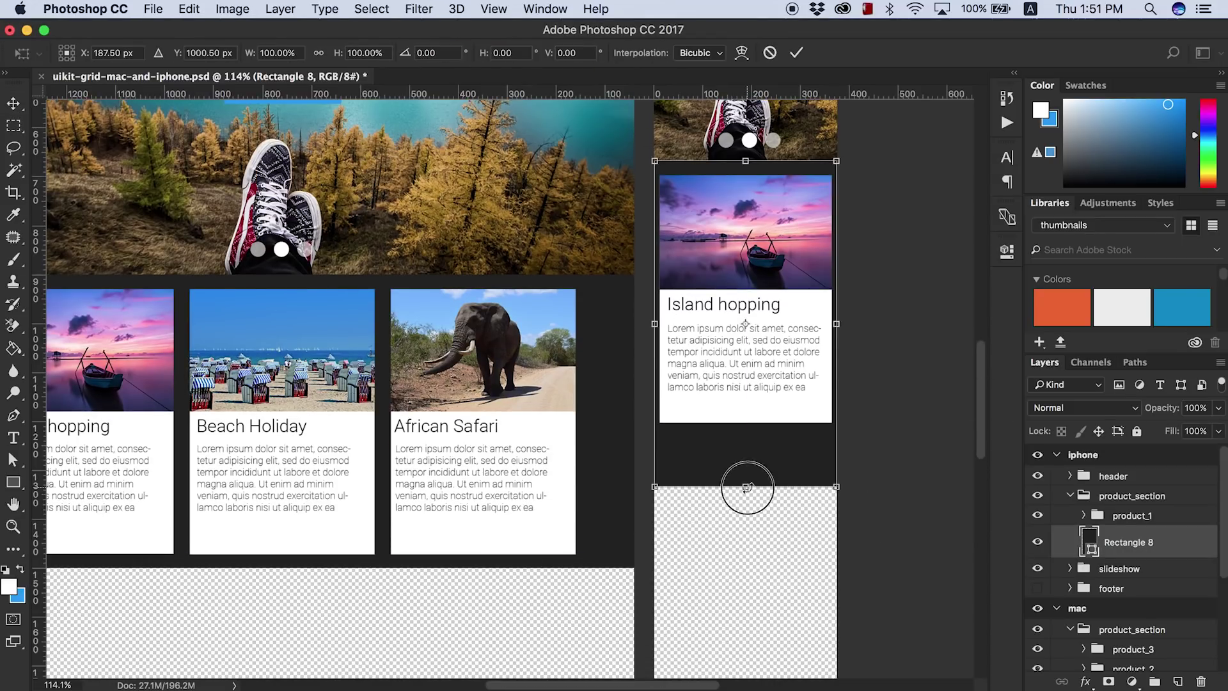
pyautogui.scroll(-3, 981, 436)
# - Add the Beach Holiday and African Safari cards to the iPhone artboard
pyautogui.scroll(1, 980, 436)
pyautogui.scroll(-2, 1123, 626)
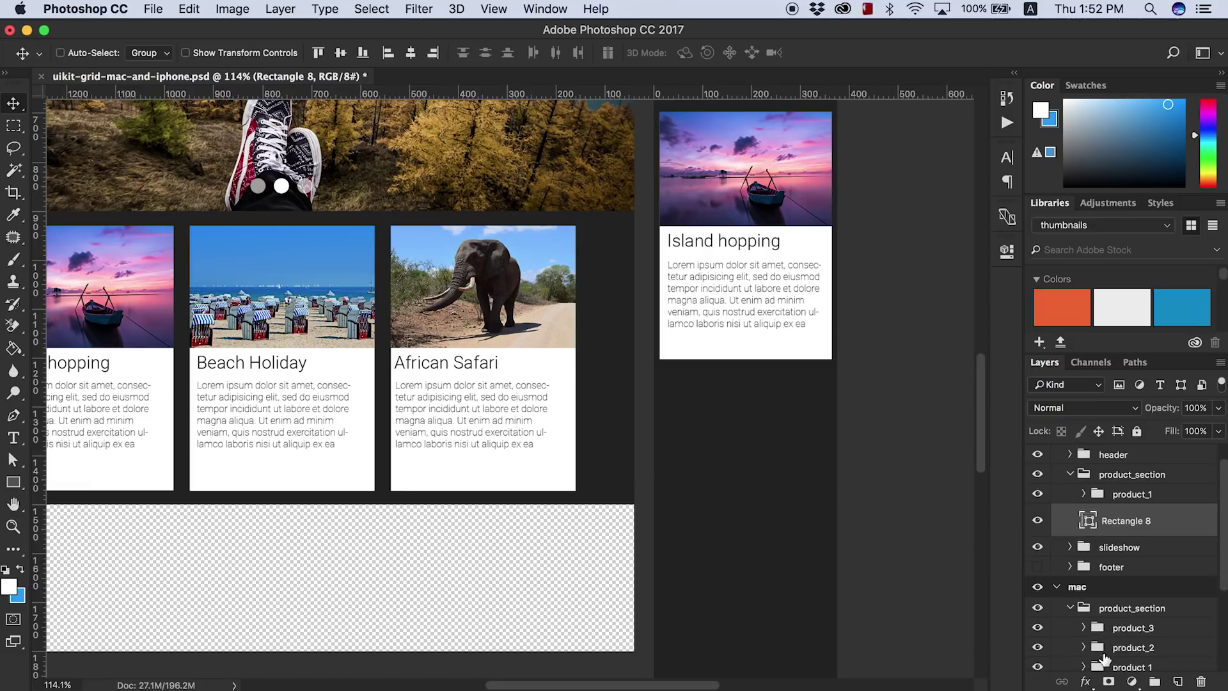
pyautogui.moveTo(1095, 631); pyautogui.dragTo(1108, 521)
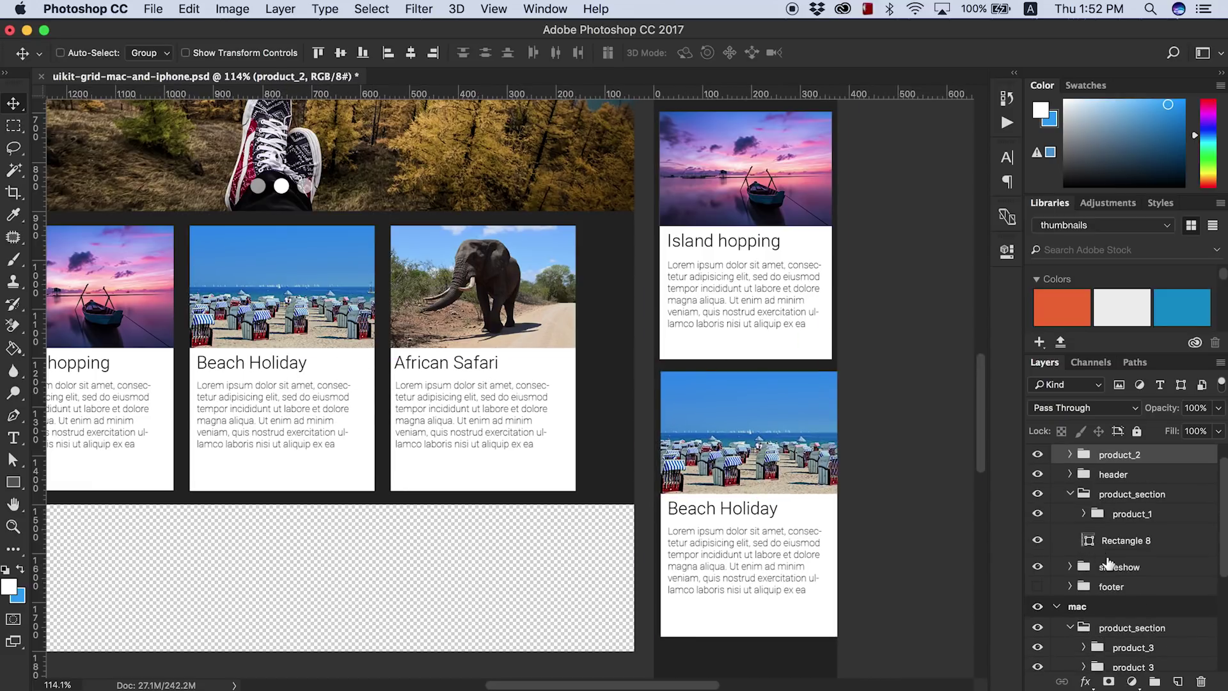
pyautogui.moveTo(1097, 651); pyautogui.dragTo(1115, 489)
pyautogui.scroll(-4, 981, 422)
pyautogui.scroll(6, 981, 422)
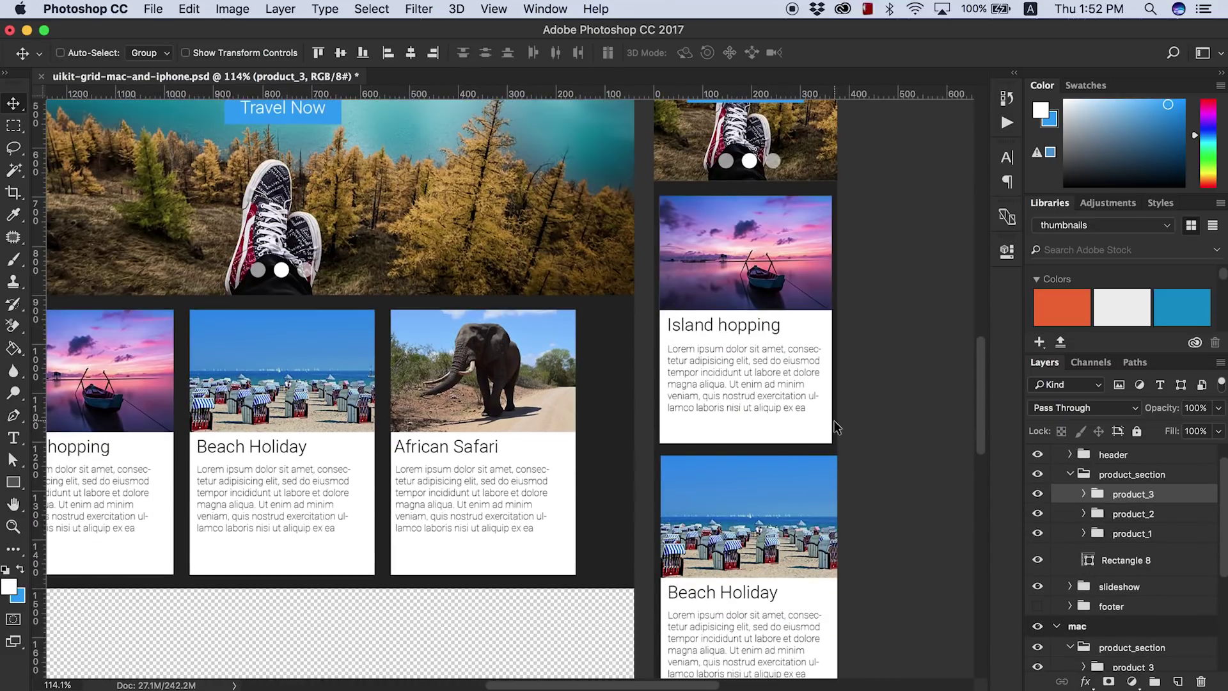
pyautogui.scroll(-1, 885, 448)
# - Show the layout guides and place a guide between the two cards
pyautogui.press('super+semicolon')
pyautogui.scroll(2, 886, 447)
pyautogui.scroll(3, 866, 329)
pyautogui.moveTo(735, 94); pyautogui.dragTo(686, 404)
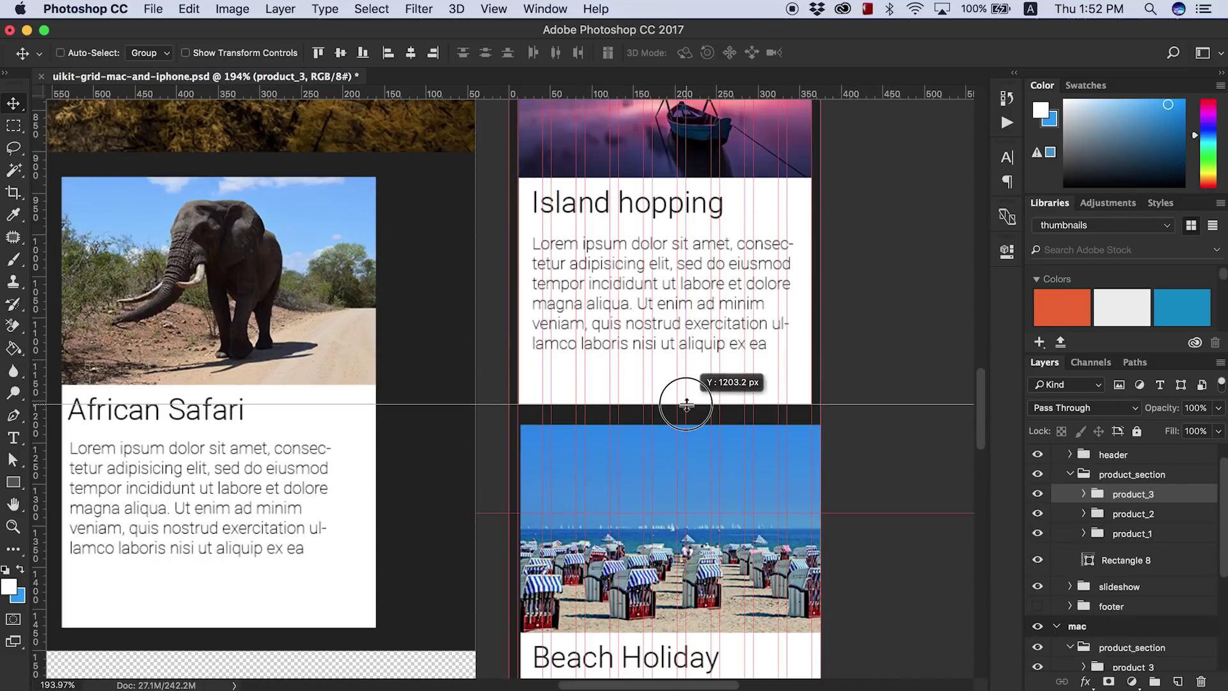
pyautogui.scroll(-5, 972, 417)
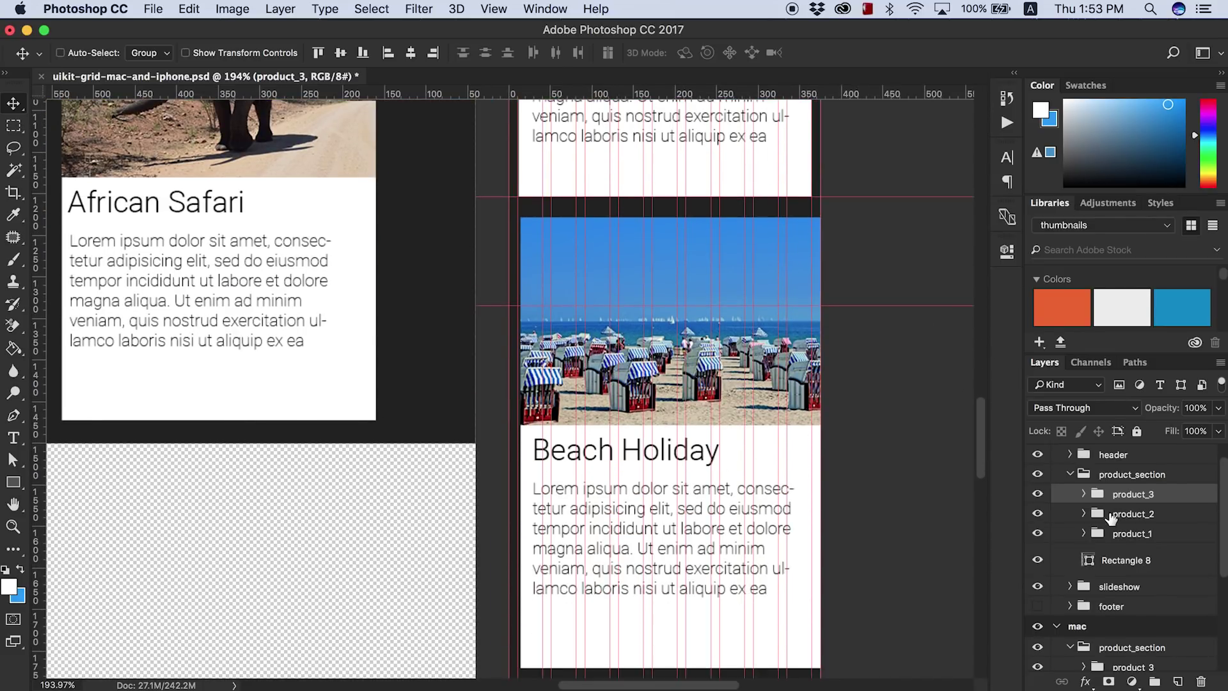
pyautogui.moveTo(805, 210); pyautogui.dragTo(805, 222)
# - Scale the beach photo and card background to about 93% and reposition them, keeping product_2's text
pyautogui.keyDown('shift'); pyautogui.click(1116, 543); pyautogui.keyUp('shift')
pyautogui.moveTo(1116, 544); pyautogui.dragTo(1125, 508)
pyautogui.click(1177, 607)
pyautogui.keyDown('shift'); pyautogui.click(1156, 640); pyautogui.keyUp('shift')
pyautogui.press('super+t')
pyautogui.moveTo(876, 665); pyautogui.dragTo(855, 643)
pyautogui.moveTo(672, 315); pyautogui.dragTo(663, 268)
pyautogui.press('Return')
pyautogui.click(1145, 553)
pyautogui.keyDown('shift'); pyautogui.click(1144, 520); pyautogui.keyUp('shift')
pyautogui.moveTo(1144, 520); pyautogui.dragTo(1120, 595)
pyautogui.click(1083, 513)
# - Copy the Island hopping text under the beach photo, retitle it 'Beach Holiday' and left-align it
pyautogui.keyDown('super'); pyautogui.click(628, 455); pyautogui.keyUp('super')
pyautogui.moveTo(707, 137); pyautogui.dragTo(689, 593)
pyautogui.doubleClick(641, 447)
pyautogui.write('Beach Holiday')
pyautogui.press('super+shift+r')
pyautogui.press('super+Return')
pyautogui.moveTo(642, 451); pyautogui.dragTo(562, 452)
# - Stretch the dark background rectangle down to a guide at the lower card boundary
pyautogui.scroll(-5, 804, 472)
pyautogui.scroll(-3, 803, 471)
pyautogui.keyDown('super'); pyautogui.click(640, 488); pyautogui.keyUp('super')
pyautogui.press('super+t')
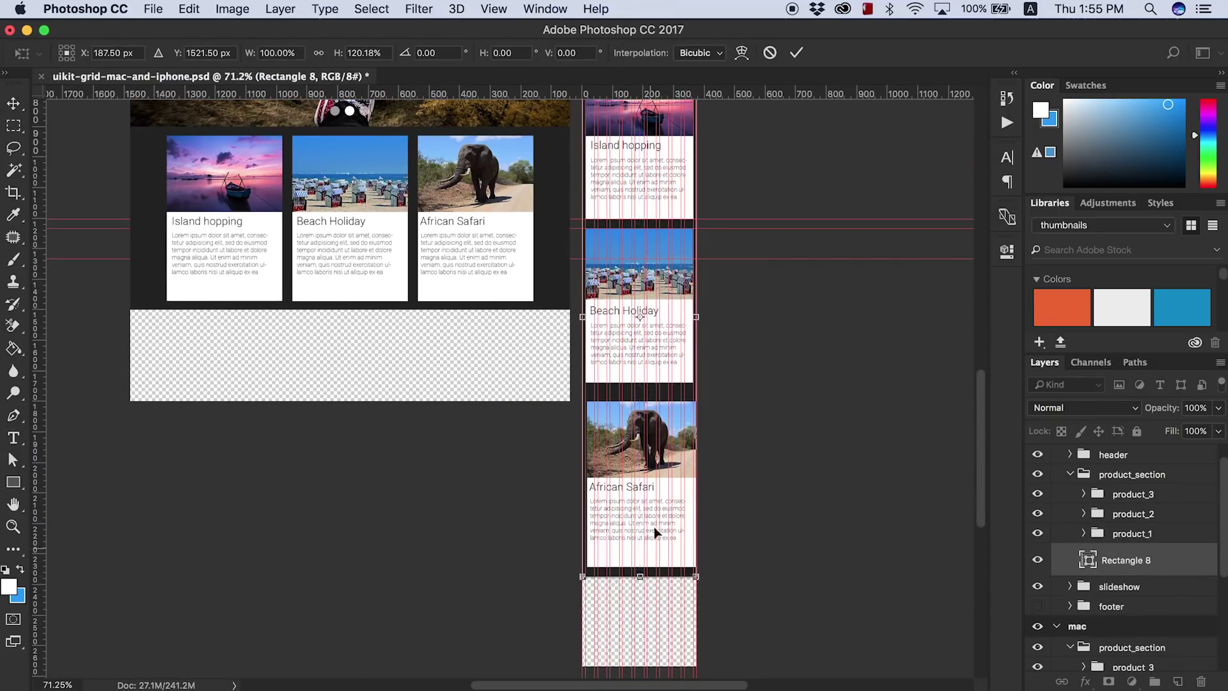
pyautogui.scroll(3, 649, 319)
pyautogui.moveTo(628, 409); pyautogui.dragTo(629, 427)
pyautogui.moveTo(658, 360); pyautogui.dragTo(670, 443)
pyautogui.press('Return')
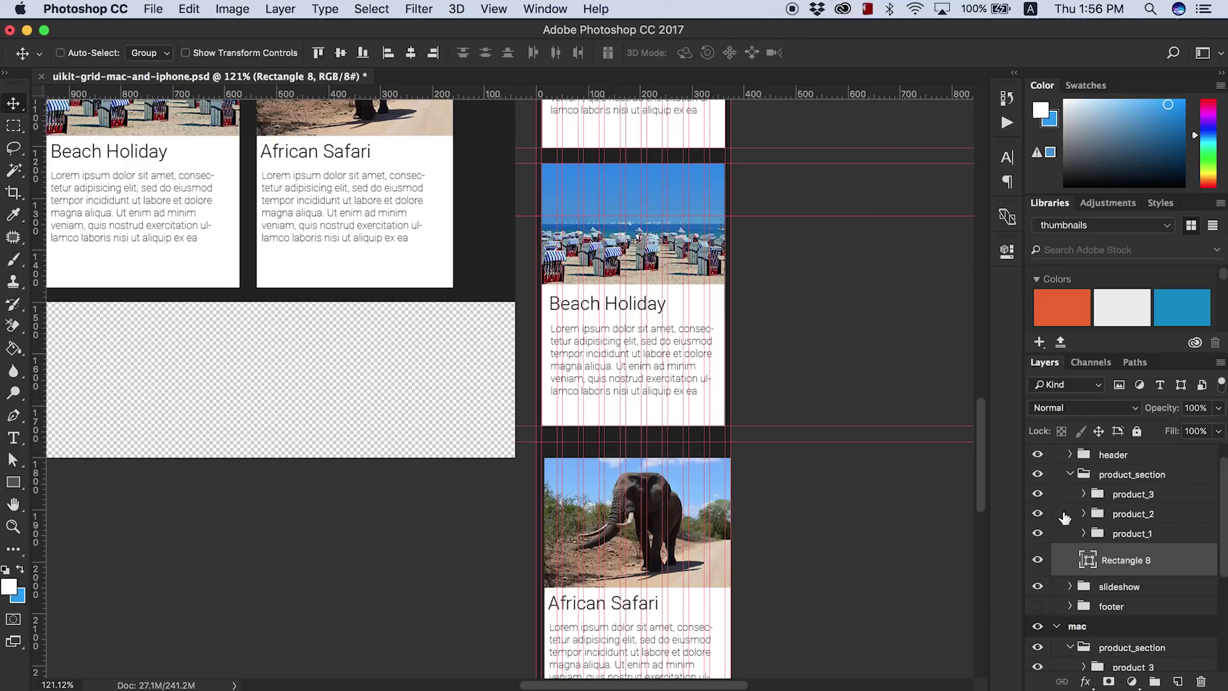
# - Scale the product_3 African Safari card to about 91.5%
pyautogui.click(1131, 493)
pyautogui.scroll(-3, 799, 492)
pyautogui.moveTo(800, 512); pyautogui.dragTo(837, 518)
pyautogui.hotkey('ctrl', 't')
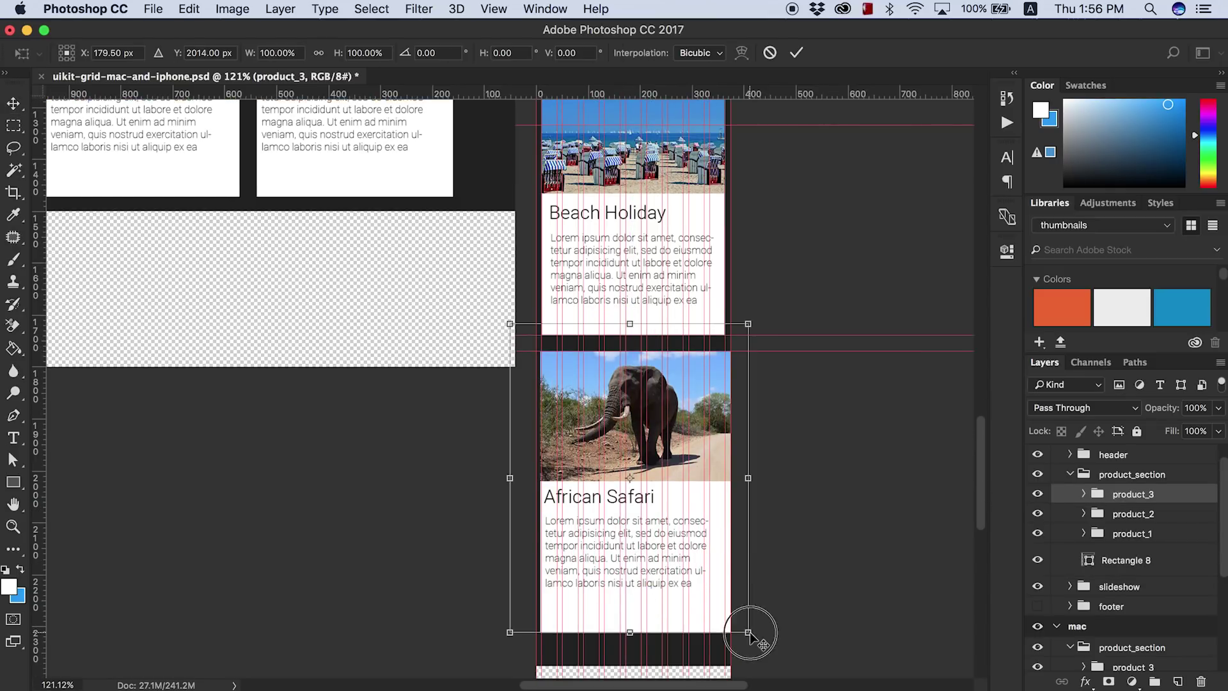
pyautogui.moveTo(740, 631)
pyautogui.mouseDown()
pyautogui.moveTo(675, 461)
pyautogui.moveTo(736, 611)
pyautogui.mouseUp()
pyautogui.press('Return')
# - Replace the Safari card's old text with copied Beach Holiday text retitled 'African Safari'
pyautogui.click(1083, 494)
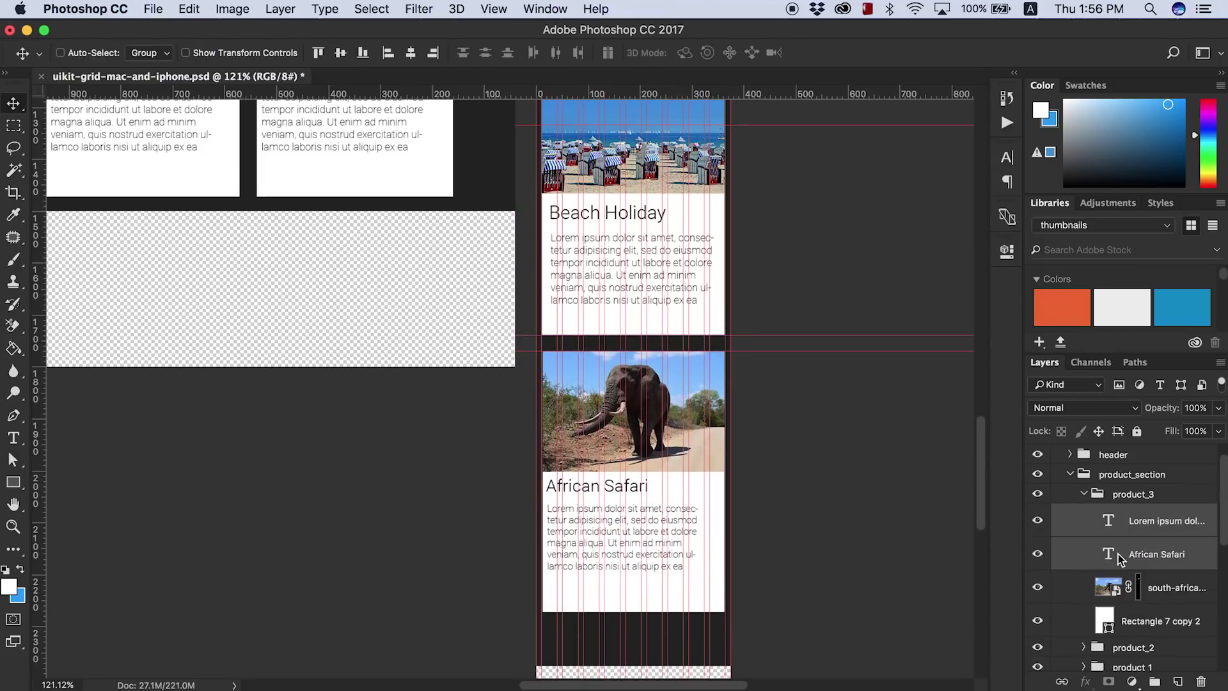
pyautogui.click(1157, 519)
pyautogui.keyDown('shift'); pyautogui.click(1158, 553); pyautogui.keyUp('shift')
pyautogui.moveTo(1157, 553); pyautogui.dragTo(1087, 647)
pyautogui.moveTo(645, 276); pyautogui.dragTo(629, 561)
pyautogui.doubleClick(1108, 553)
pyautogui.write('African Safari')
pyautogui.hotkey('ctrl', 'Return')
# - Pull the background rectangle's top edge up to align with a guide at the card edge
pyautogui.scroll(-2, 1097, 614)
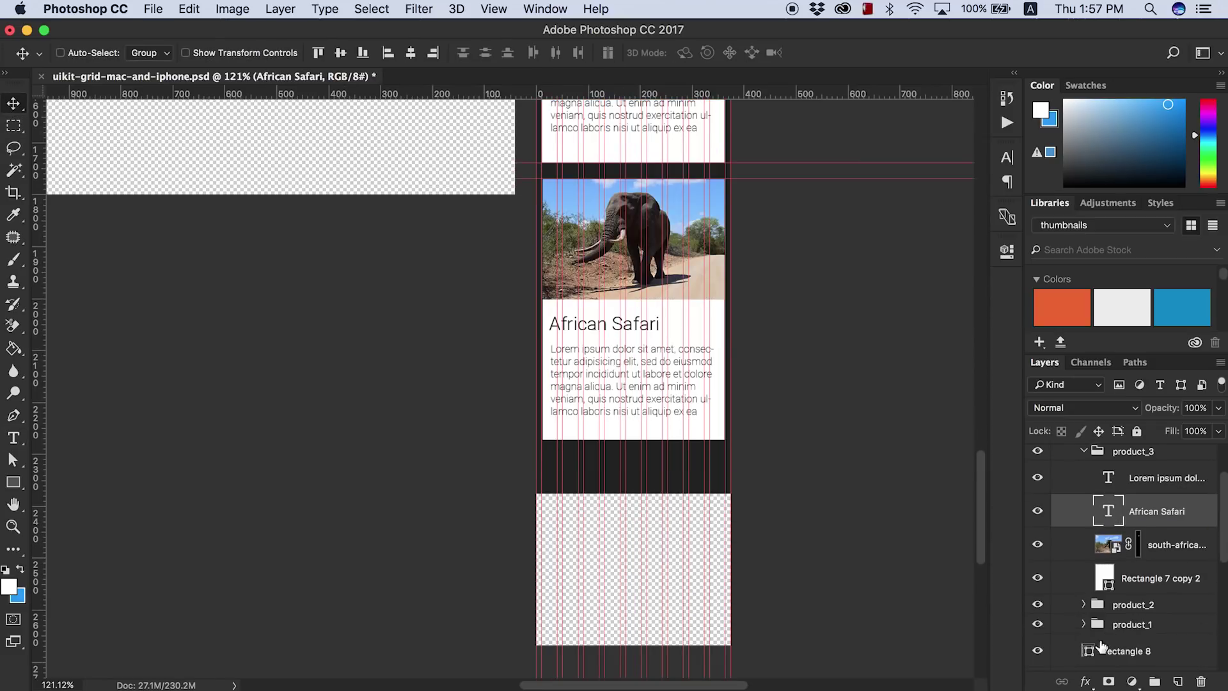
pyautogui.click(1096, 649)
pyautogui.hotkey('ctrl', 't')
pyautogui.moveTo(635, 493); pyautogui.dragTo(633, 464)
pyautogui.press('Return')
pyautogui.moveTo(740, 473); pyautogui.dragTo(740, 454)
pyautogui.hotkey('ctrl', 't')
pyautogui.moveTo(633, 464); pyautogui.dragTo(635, 460)
pyautogui.press('Return')
# - Draw a blue button rectangle below the Island hopping text on the desktop card
pyautogui.scroll(-5, 633, 460)
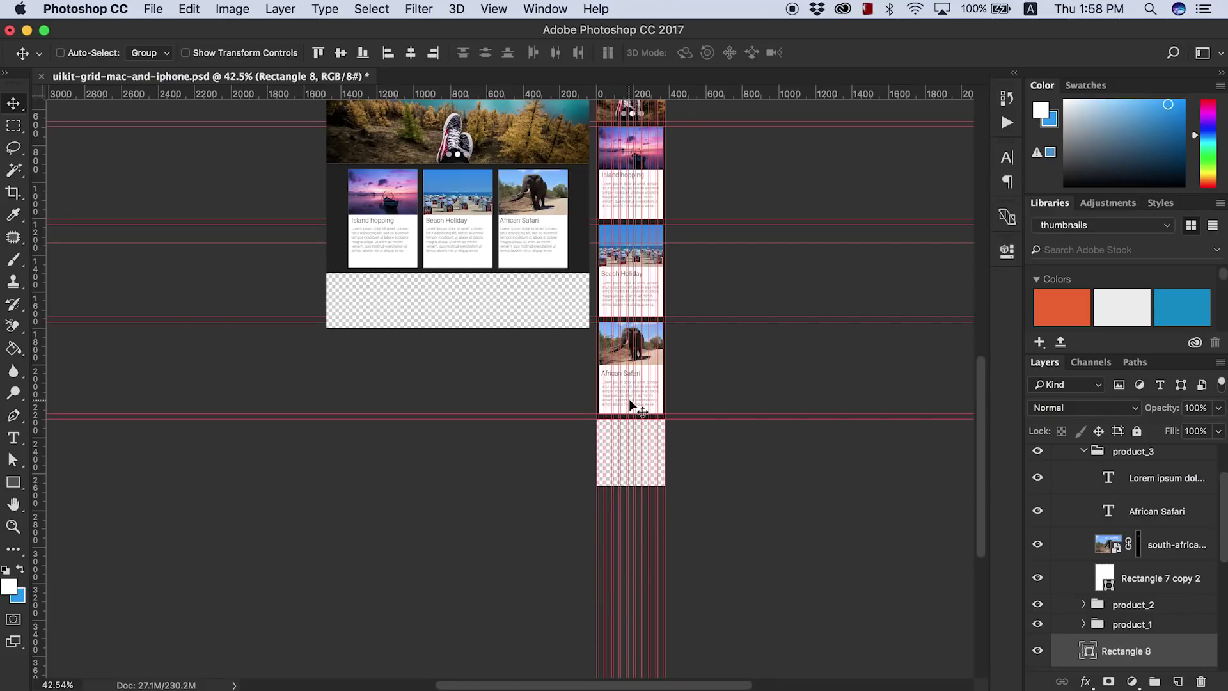
pyautogui.scroll(5, 631, 402)
pyautogui.scroll(1, 980, 481)
pyautogui.scroll(5, 980, 481)
pyautogui.hscroll(-3, 980, 481)
pyautogui.keyDown('ctrl'); pyautogui.click(222, 501); pyautogui.keyUp('ctrl')
pyautogui.press('u')
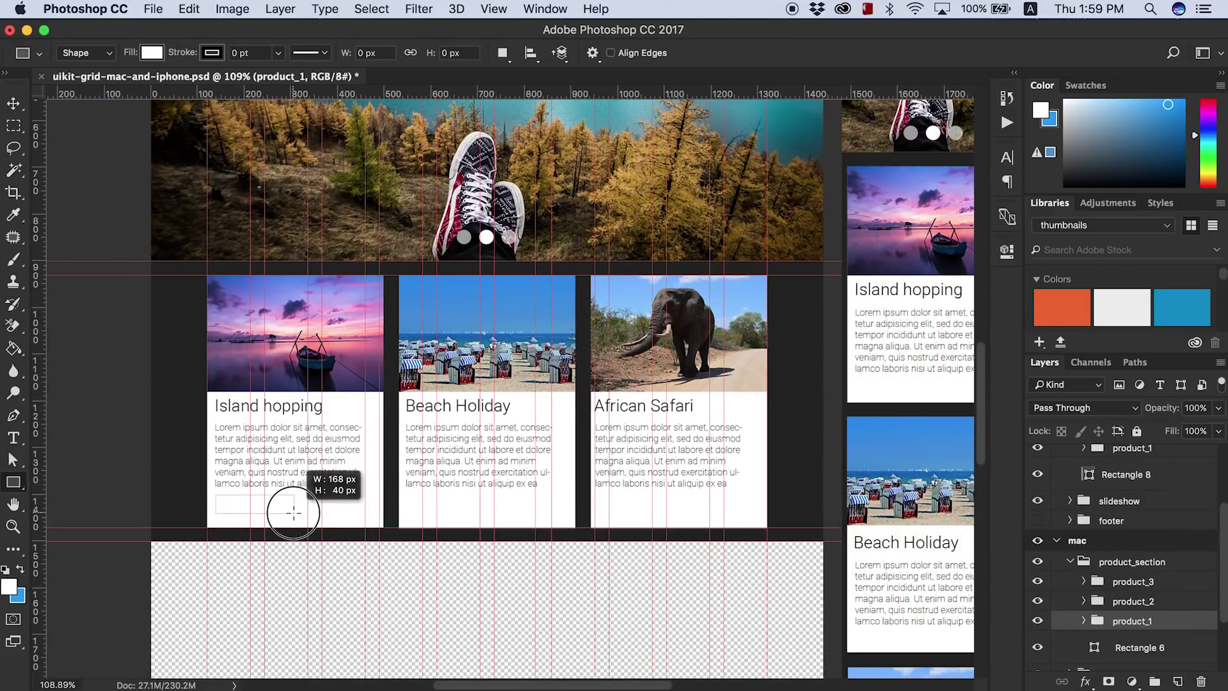
pyautogui.moveTo(293, 512); pyautogui.dragTo(293, 515)
pyautogui.click(776, 367)
# - Look up the UIkit Button documentation in Chrome to check large button sizes
pyautogui.press('Return')
pyautogui.scroll(5, 230, 521)
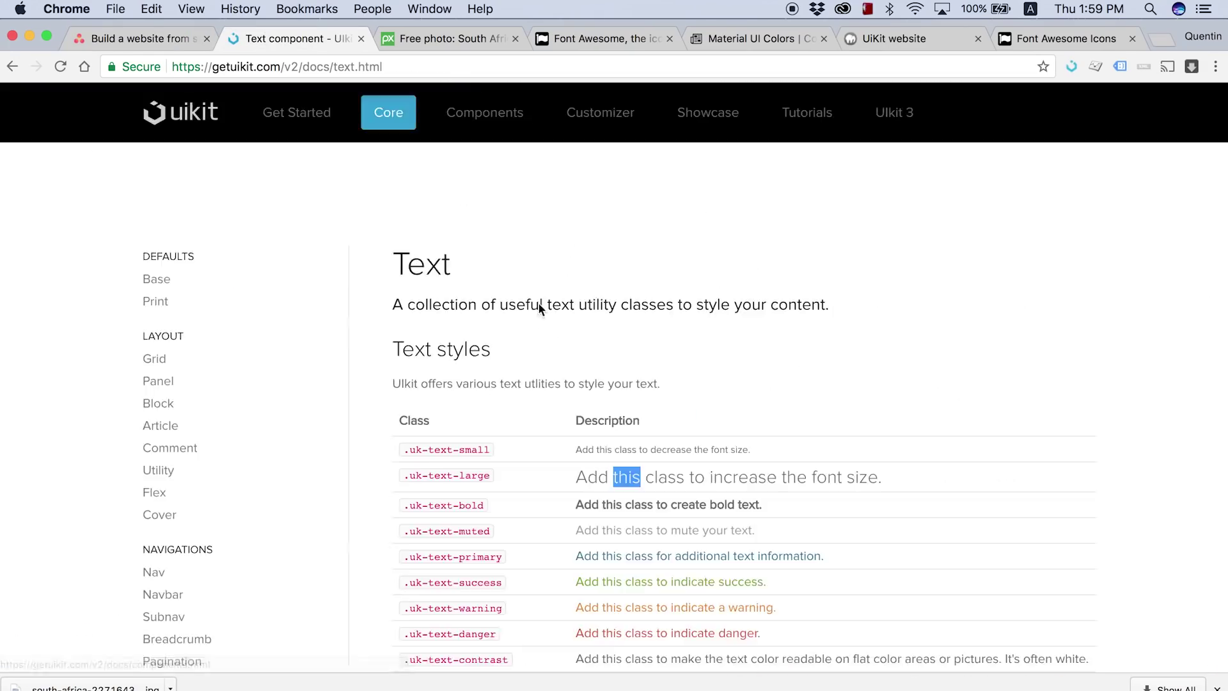
pyautogui.scroll(-1, 266, 405)
pyautogui.press('super+f')
pyautogui.write('button')
pyautogui.click(163, 380)
pyautogui.rightClick(473, 392)
pyautogui.click(466, 551)
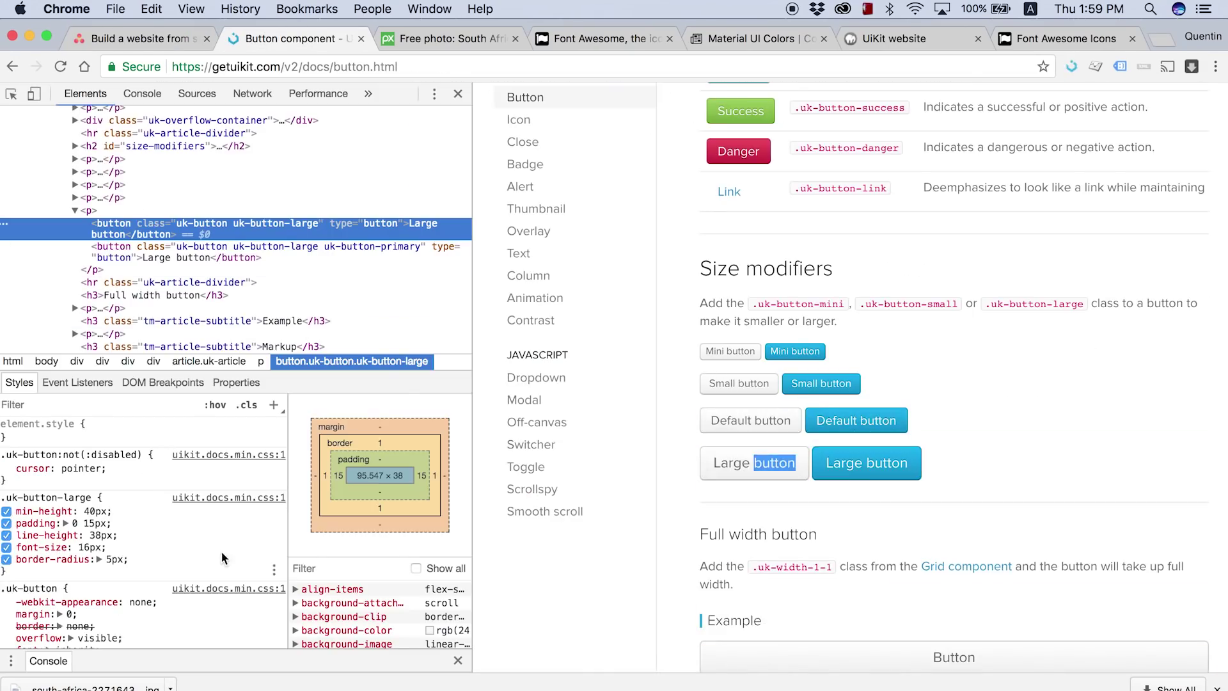
pyautogui.press('super+alt+i')
# - Paste a Book Now text layer and move it onto the blue button
pyautogui.press('super+Tab')
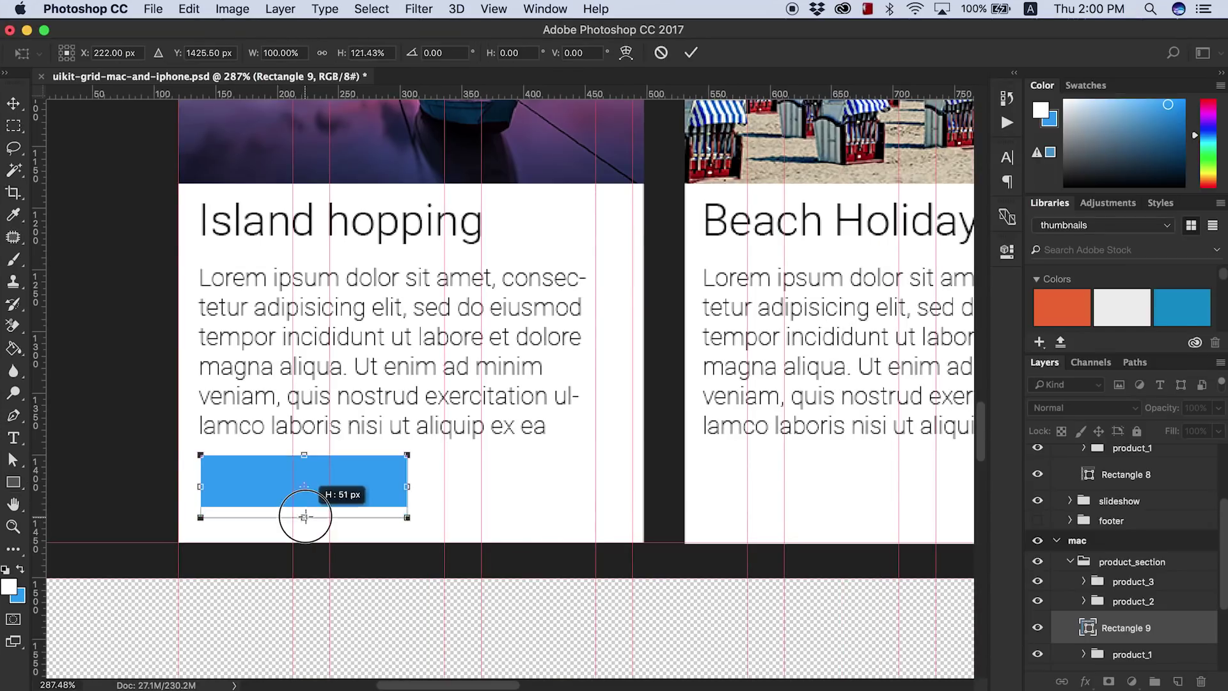
pyautogui.press('super+v')
pyautogui.press('Return')
pyautogui.moveTo(562, 483); pyautogui.dragTo(284, 493)
# - Make the Book Now label white and nudge it up-left inside the button
pyautogui.doubleClick(1094, 627)
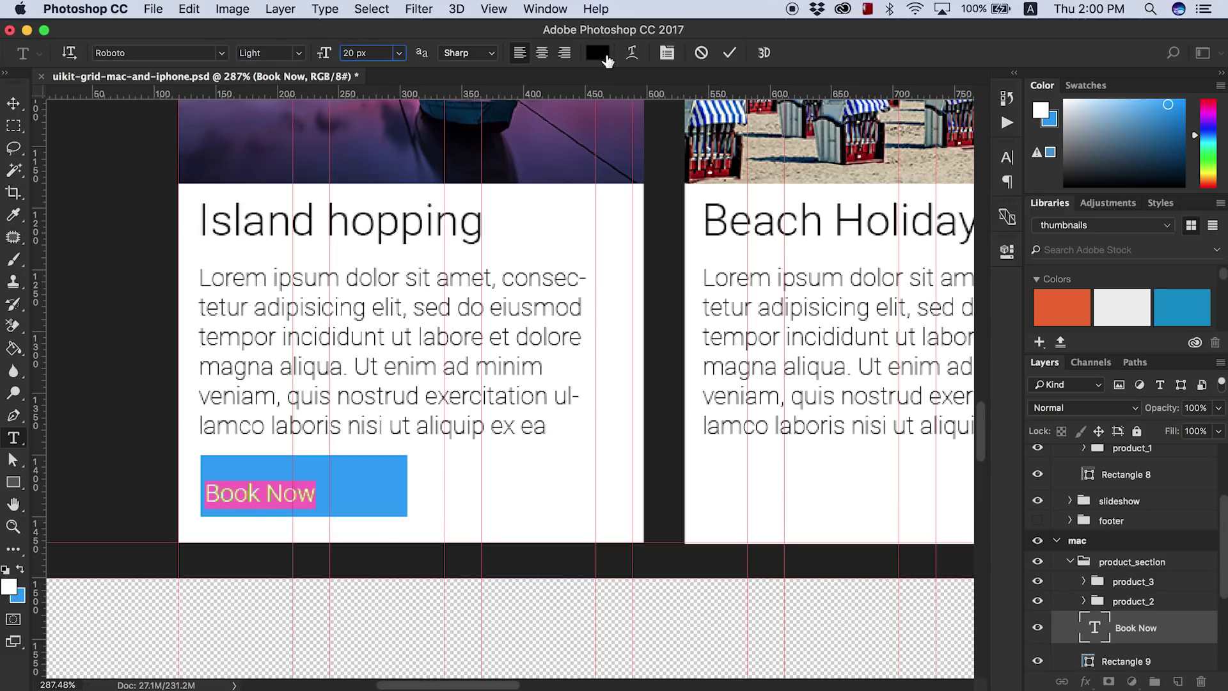
pyautogui.press('super+Return')
pyautogui.press('v')
pyautogui.moveTo(256, 492); pyautogui.dragTo(247, 486)
# - Resize the blue button rectangle to 40 px tall and group it with the label
pyautogui.hotkey('alt', '[')
pyautogui.press('super+t')
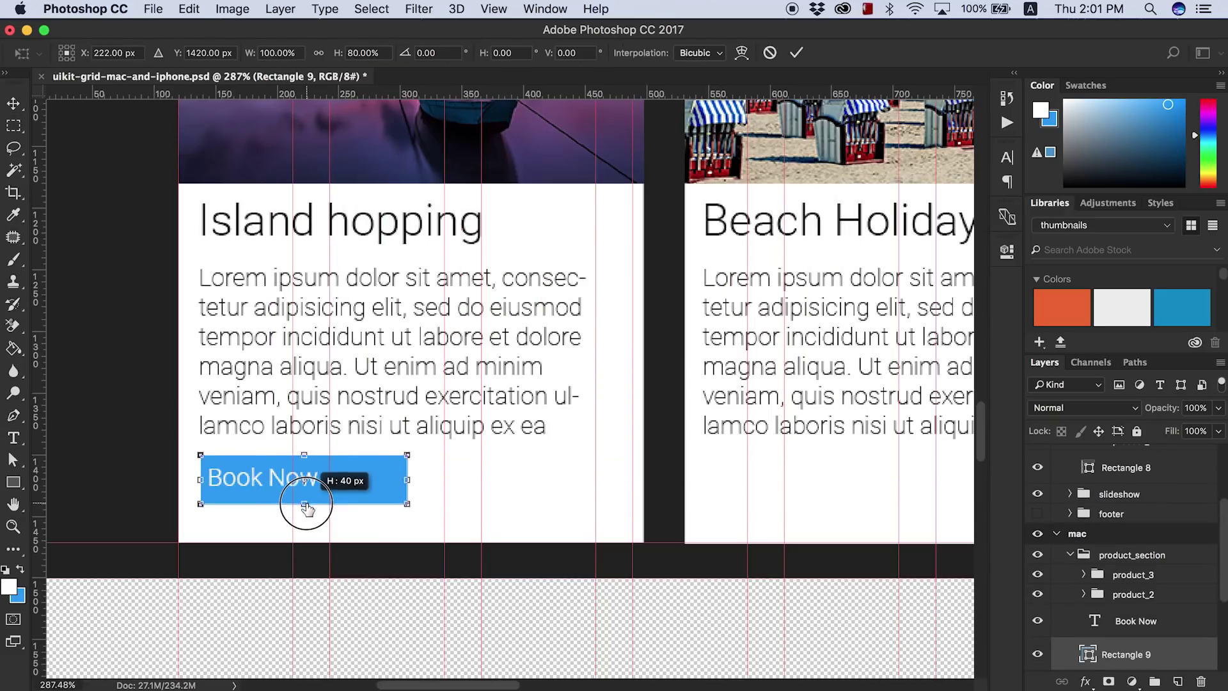
pyautogui.press('Return')
pyautogui.keyDown('super'); pyautogui.click(278, 491); pyautogui.keyUp('super')
pyautogui.keyDown('shift'); pyautogui.click(1094, 652); pyautogui.keyUp('shift')
pyautogui.press('super+g')
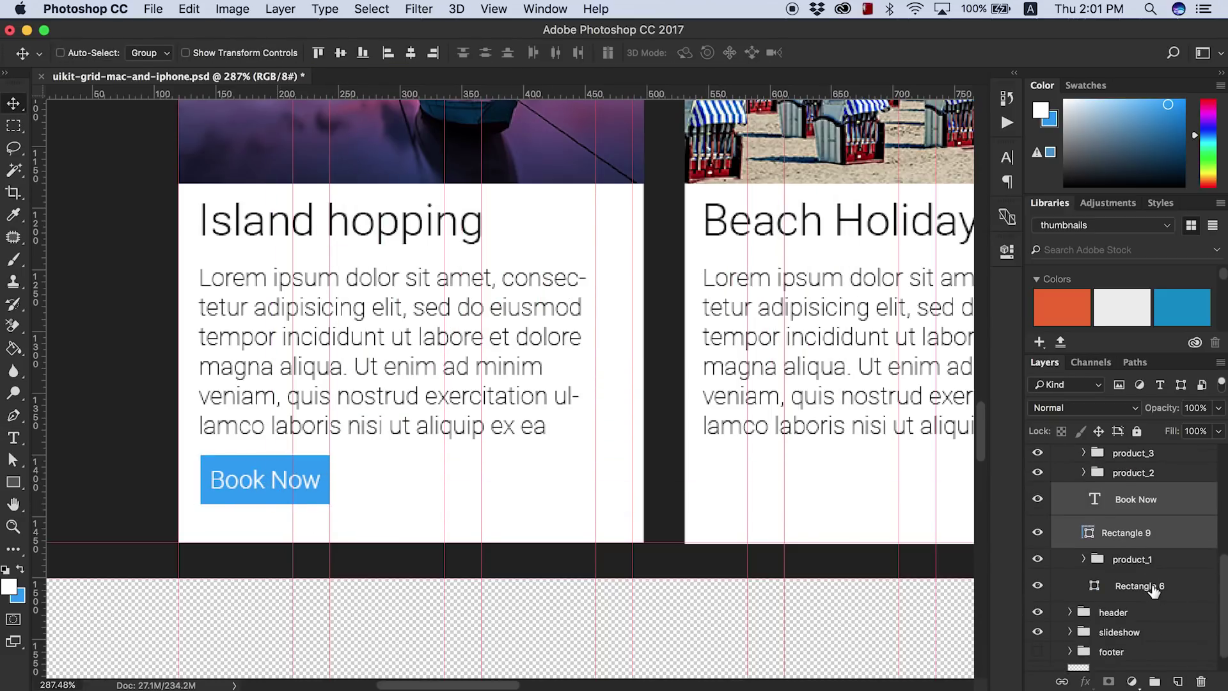
# - Copy the button group onto the Beach Holiday and African Safari cards
pyautogui.moveTo(1125, 515); pyautogui.dragTo(1100, 537)
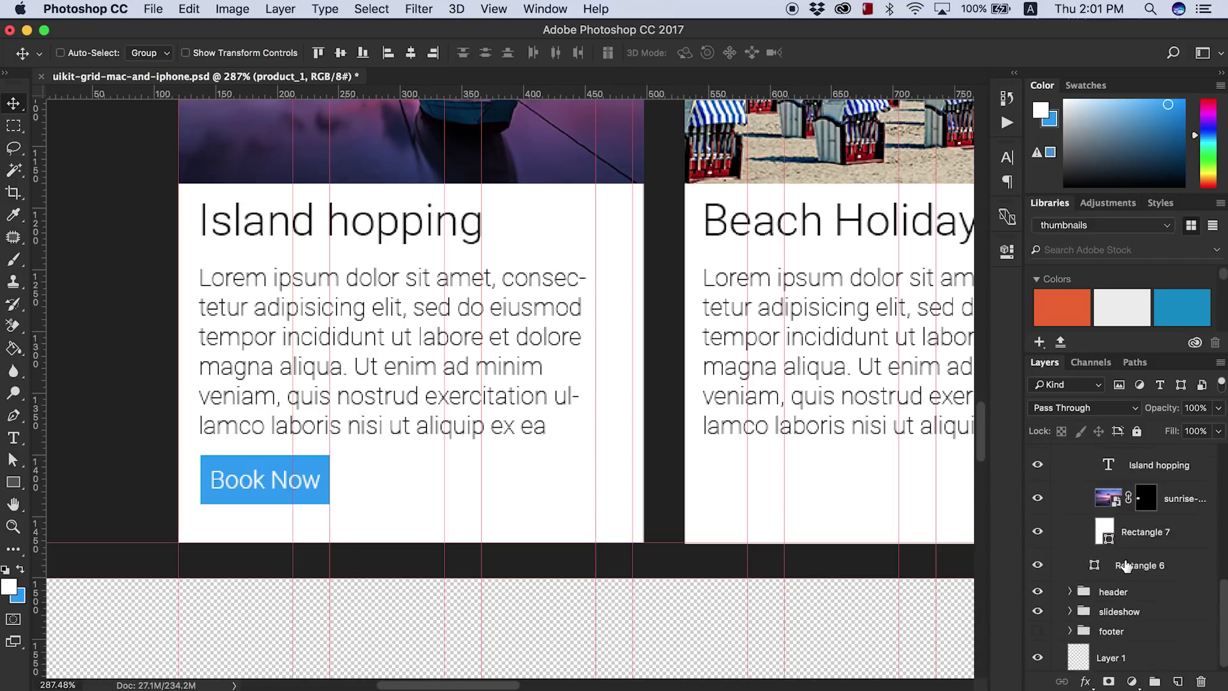
pyautogui.click(1133, 516)
pyautogui.moveTo(305, 493); pyautogui.dragTo(760, 494)
pyautogui.click(1084, 515)
pyautogui.click(1139, 536)
pyautogui.moveTo(496, 683); pyautogui.dragTo(585, 683)
pyautogui.moveTo(204, 492); pyautogui.dragTo(697, 496)
# - Add a Book Now button to the iPhone Island hopping card and raise its body text slightly
pyautogui.scroll(5, 1126, 543)
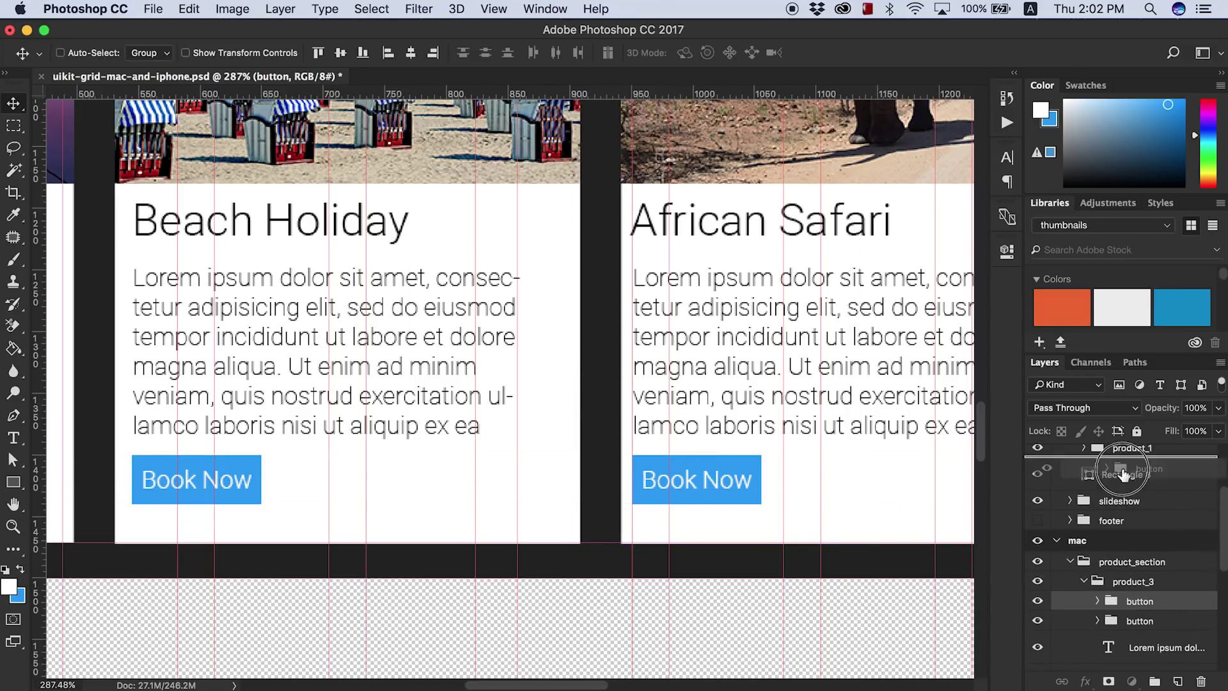
pyautogui.click(1132, 454)
pyautogui.hscroll(-10, 969, 434)
pyautogui.scroll(-5, 969, 427)
pyautogui.click(1083, 454)
pyautogui.click(1140, 473)
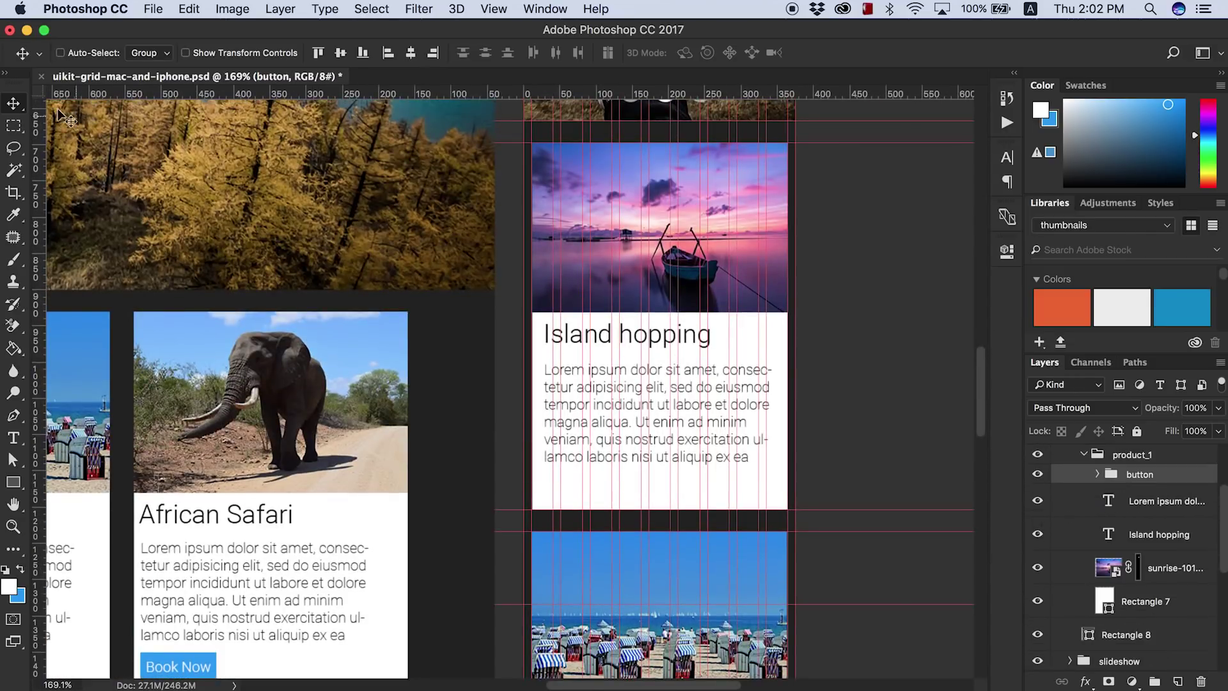
pyautogui.moveTo(832, 415); pyautogui.dragTo(727, 316)
pyautogui.moveTo(666, 501); pyautogui.dragTo(598, 501)
pyautogui.keyDown('super'); pyautogui.click(653, 434); pyautogui.keyUp('super')
pyautogui.moveTo(653, 433); pyautogui.dragTo(654, 428)
pyautogui.click(1083, 454)
# - Add a Book Now button to the iPhone Beach Holiday card and move its title and text up
pyautogui.scroll(2, 1126, 544)
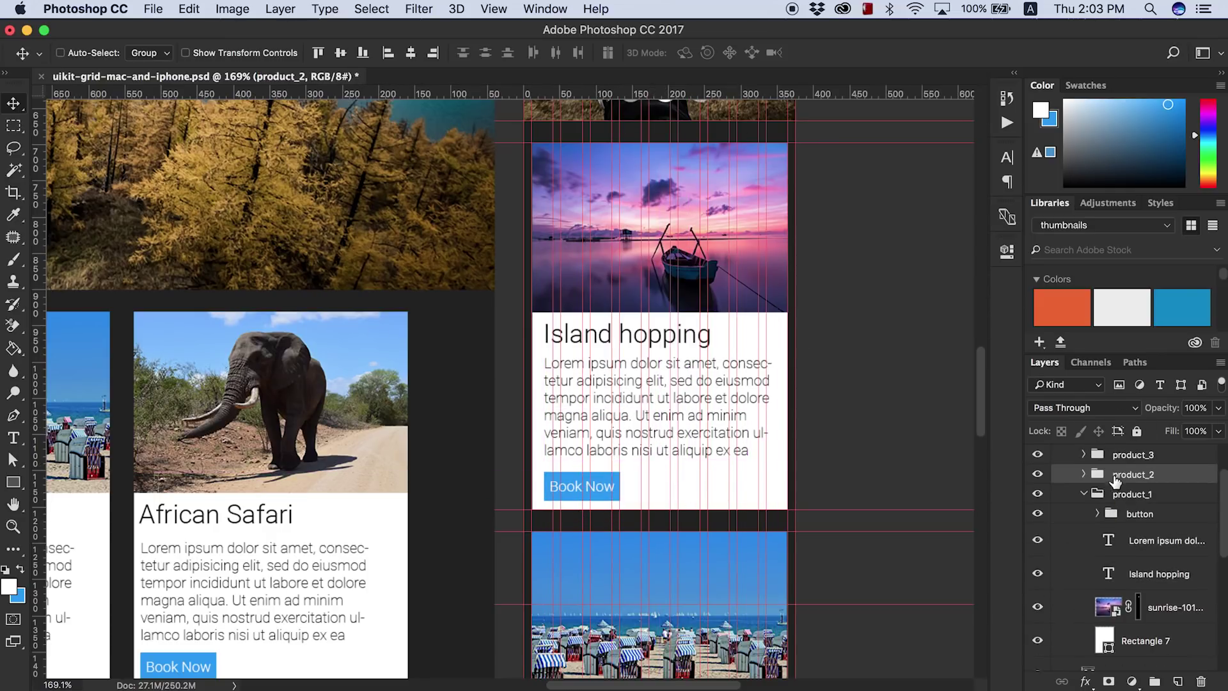
pyautogui.click(1083, 474)
pyautogui.click(1139, 494)
pyautogui.scroll(-4, 613, 447)
pyautogui.moveTo(571, 204); pyautogui.dragTo(573, 607)
pyautogui.keyDown('super'); pyautogui.click(631, 535); pyautogui.keyUp('super')
pyautogui.moveTo(631, 535); pyautogui.dragTo(631, 527)
pyautogui.keyDown('super'); pyautogui.click(776, 433); pyautogui.keyUp('super')
pyautogui.moveTo(775, 433); pyautogui.dragTo(778, 428)
# - Move the African Safari title and text up and place a Book Now button in that card
pyautogui.keyDown('super'); pyautogui.click(573, 594); pyautogui.keyUp('super')
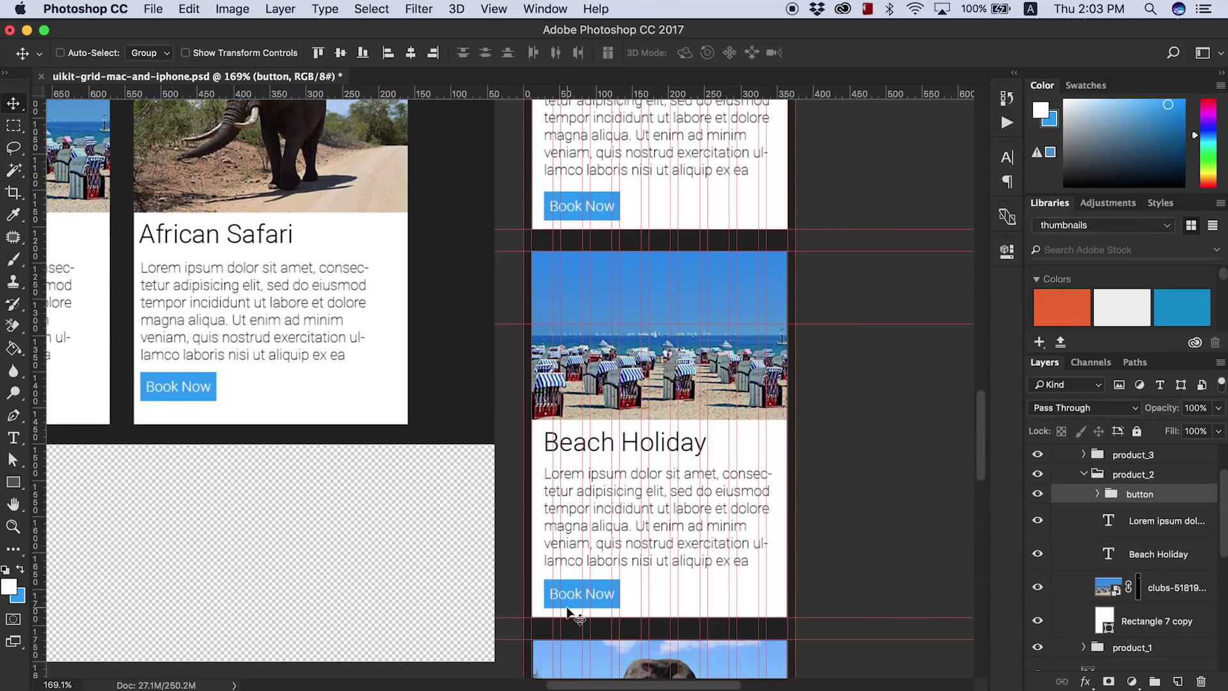
pyautogui.moveTo(975, 439); pyautogui.dragTo(976, 497)
pyautogui.keyDown('super'); pyautogui.click(618, 466); pyautogui.keyUp('super')
pyautogui.keyDown('shift'); pyautogui.keyDown('super'); pyautogui.click(638, 548); pyautogui.keyUp('super'); pyautogui.keyUp('shift')
pyautogui.moveTo(638, 548); pyautogui.dragTo(631, 530)
pyautogui.moveTo(1096, 497); pyautogui.dragTo(1110, 476)
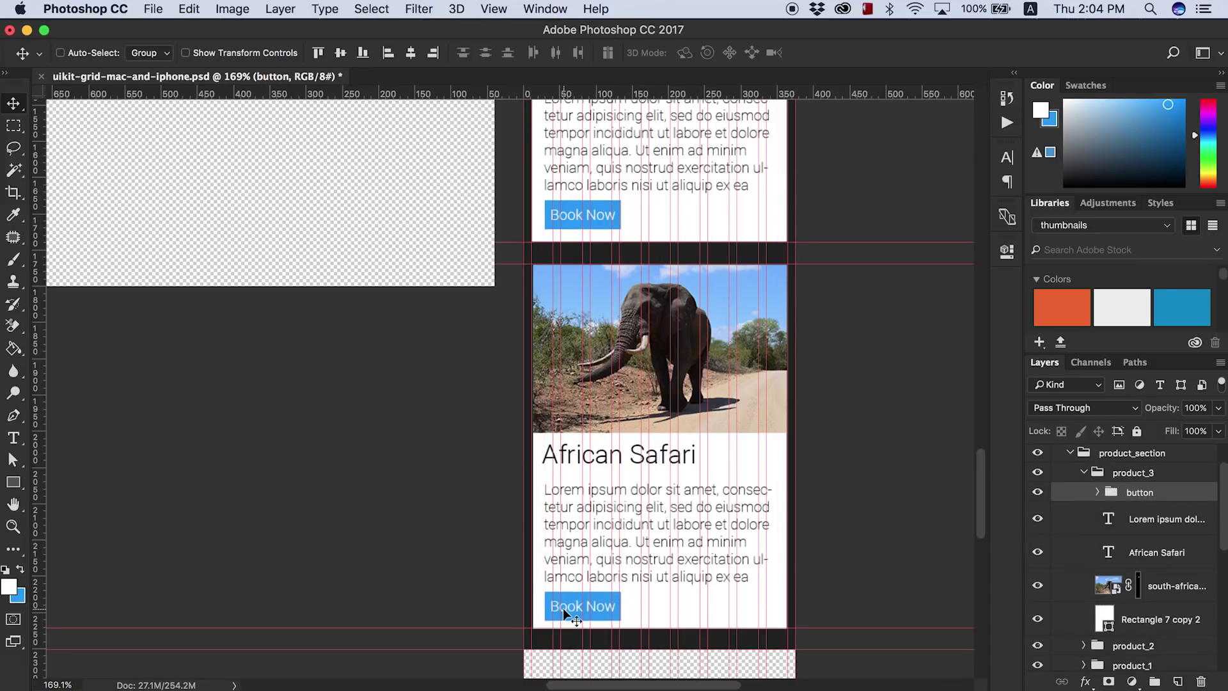
pyautogui.scroll(-10, 566, 614)
pyautogui.scroll(5, 767, 384)
pyautogui.moveTo(978, 416); pyautogui.dragTo(977, 474)
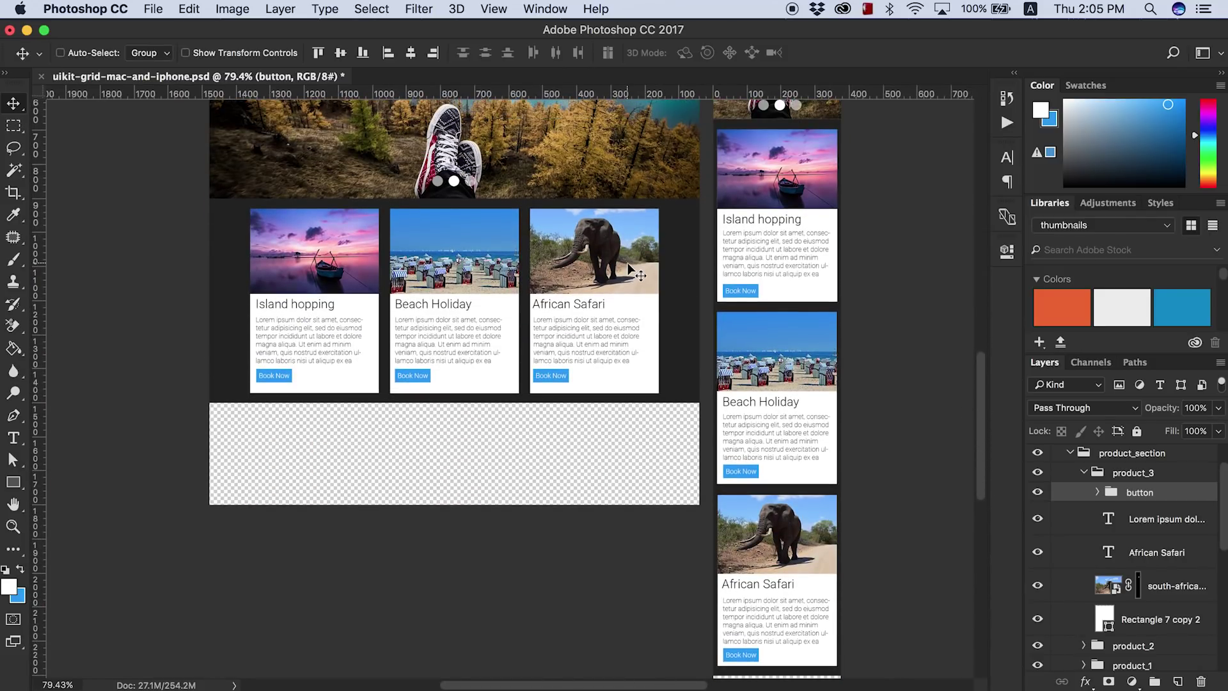
# - Select the African Safari card's layers, then collapse all the Layers groups
pyautogui.scroll(3, 619, 382)
pyautogui.click(1132, 472)
pyautogui.click(1151, 542)
pyautogui.keyDown('shift'); pyautogui.click(1144, 575); pyautogui.keyUp('shift')
pyautogui.keyDown('super'); pyautogui.click(501, 376); pyautogui.keyUp('super')
pyautogui.scroll(-3, 973, 433)
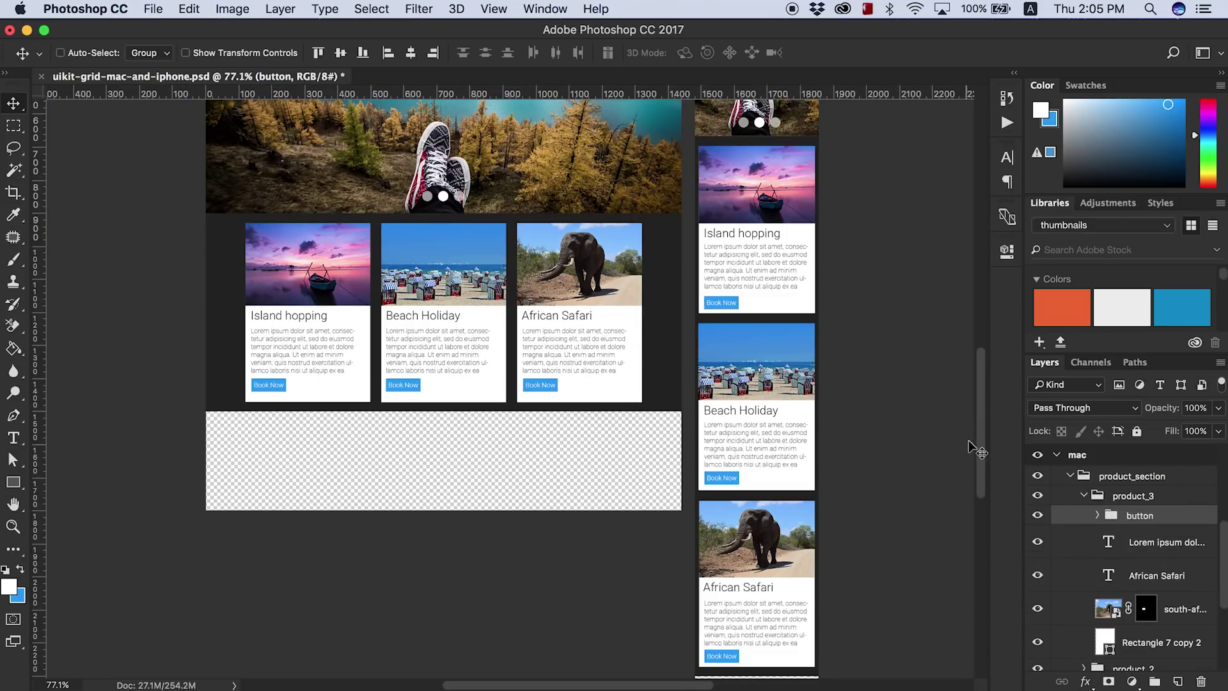
pyautogui.scroll(-1, 979, 448)
pyautogui.click(15, 483)
pyautogui.keyDown('super'); pyautogui.click(1083, 496); pyautogui.keyUp('super')
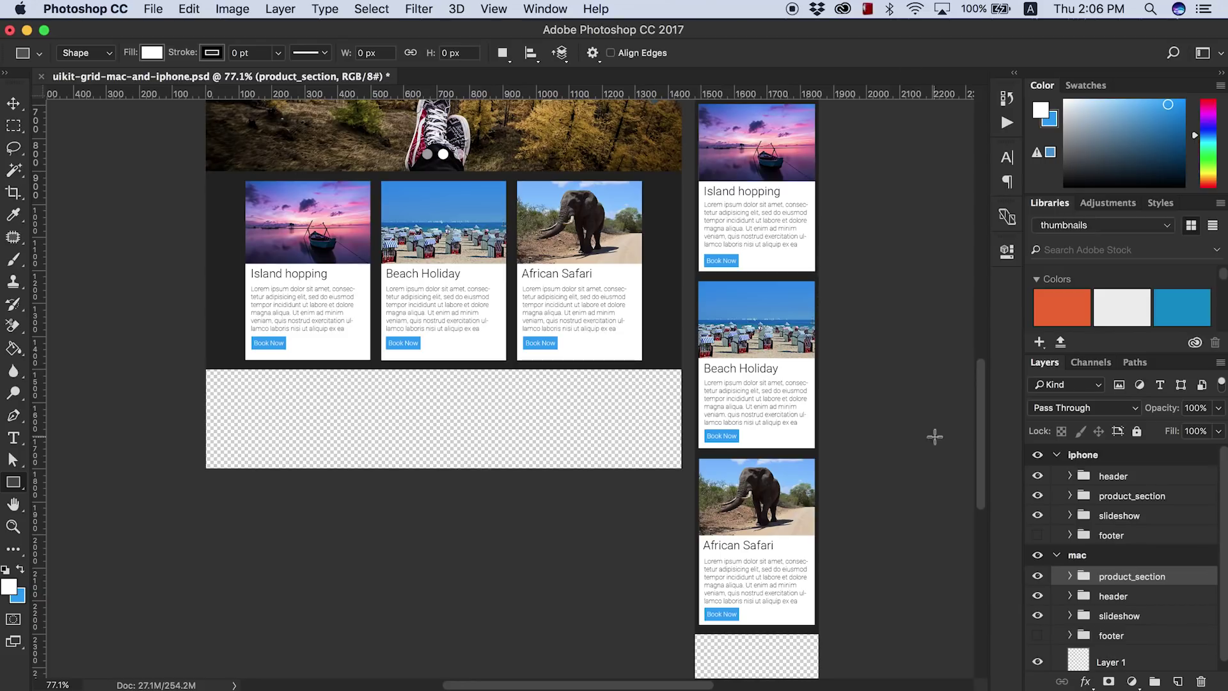
# - Place a horizontal guide at Y 1521 px and move the three desktop product cards down 21 px
pyautogui.scroll(-1, 976, 418)
pyautogui.scroll(3, 452, 98)
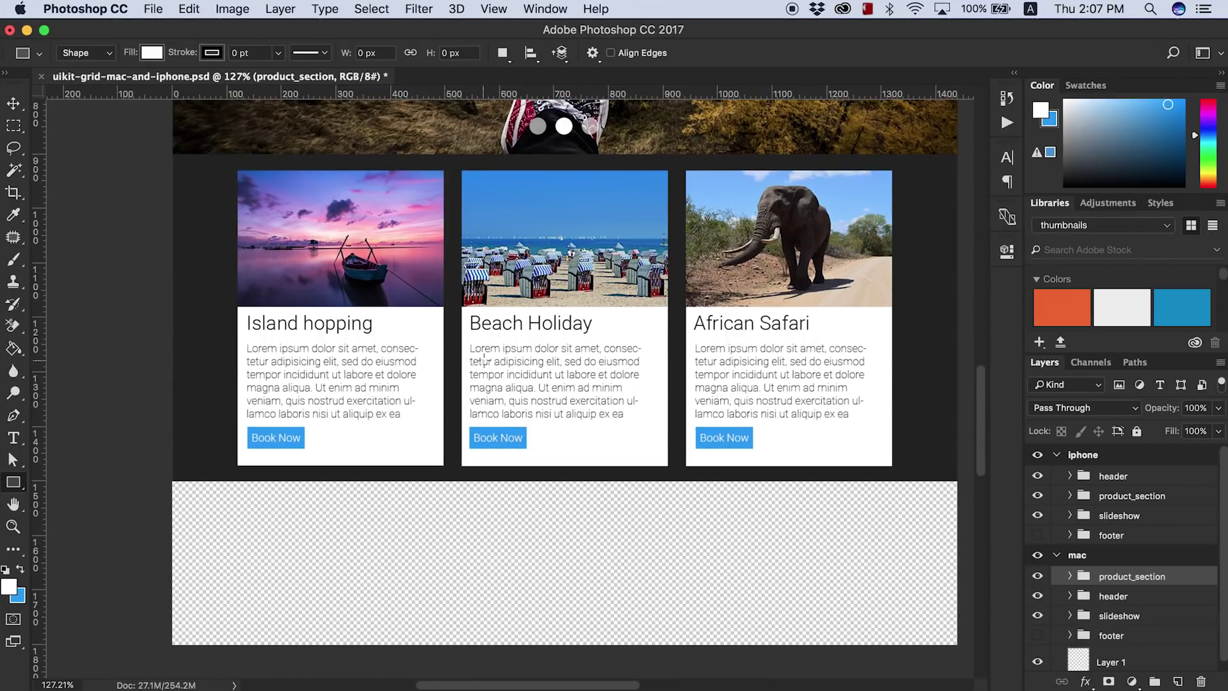
pyautogui.scroll(1, 218, 180)
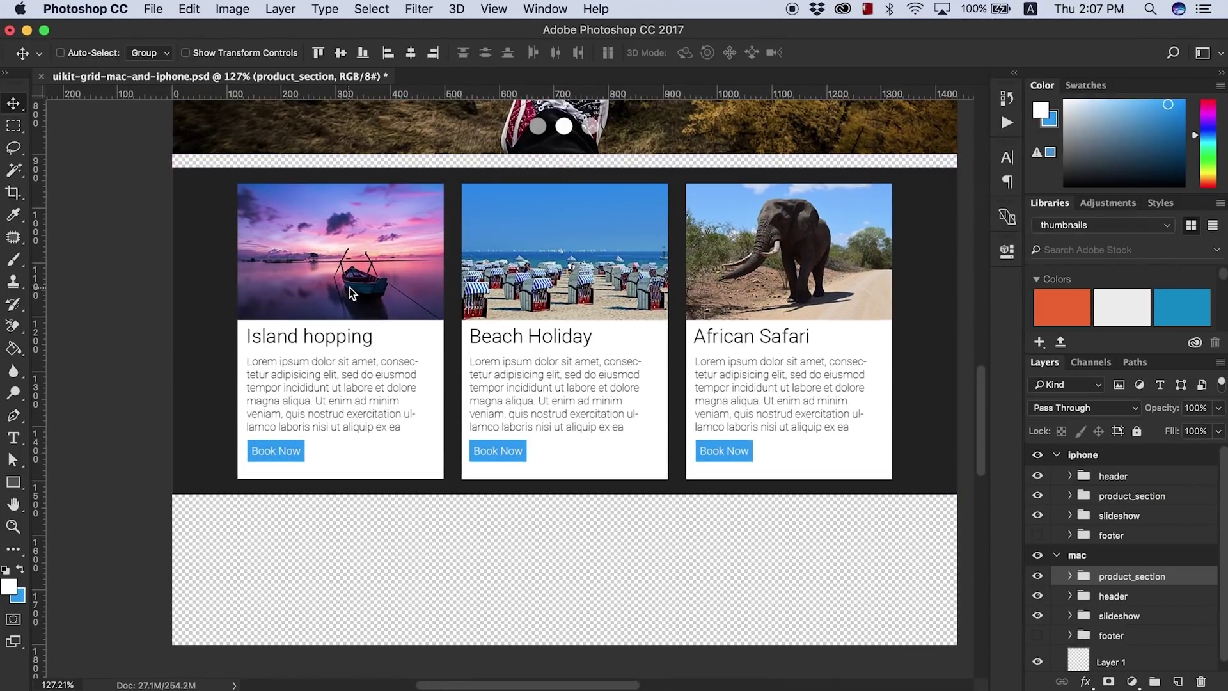
pyautogui.moveTo(217, 175); pyautogui.dragTo(204, 171)
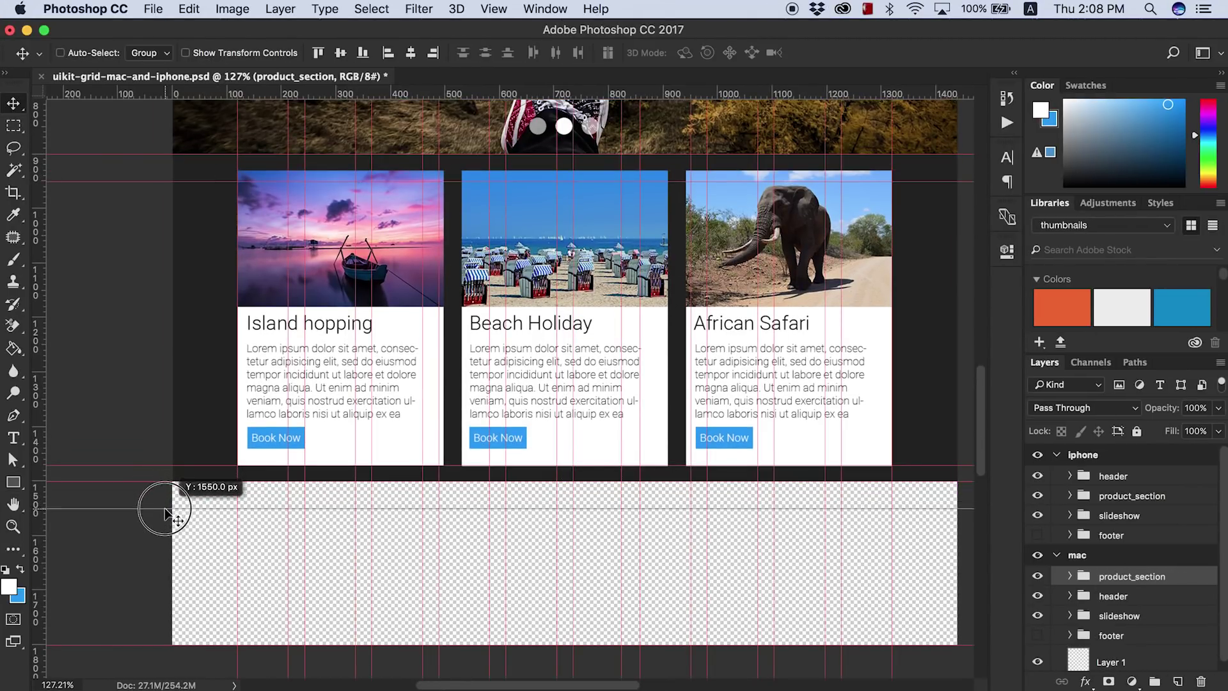
pyautogui.moveTo(164, 508); pyautogui.dragTo(155, 493)
pyautogui.click(1069, 575)
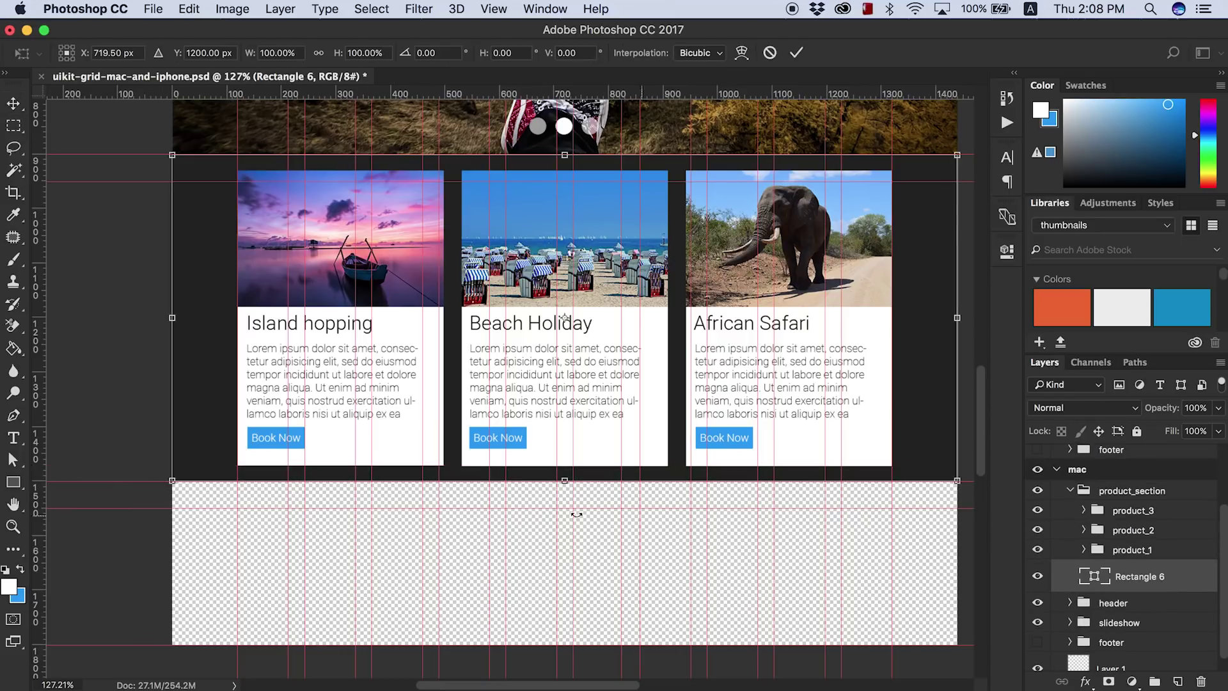
pyautogui.moveTo(598, 268); pyautogui.dragTo(598, 281)
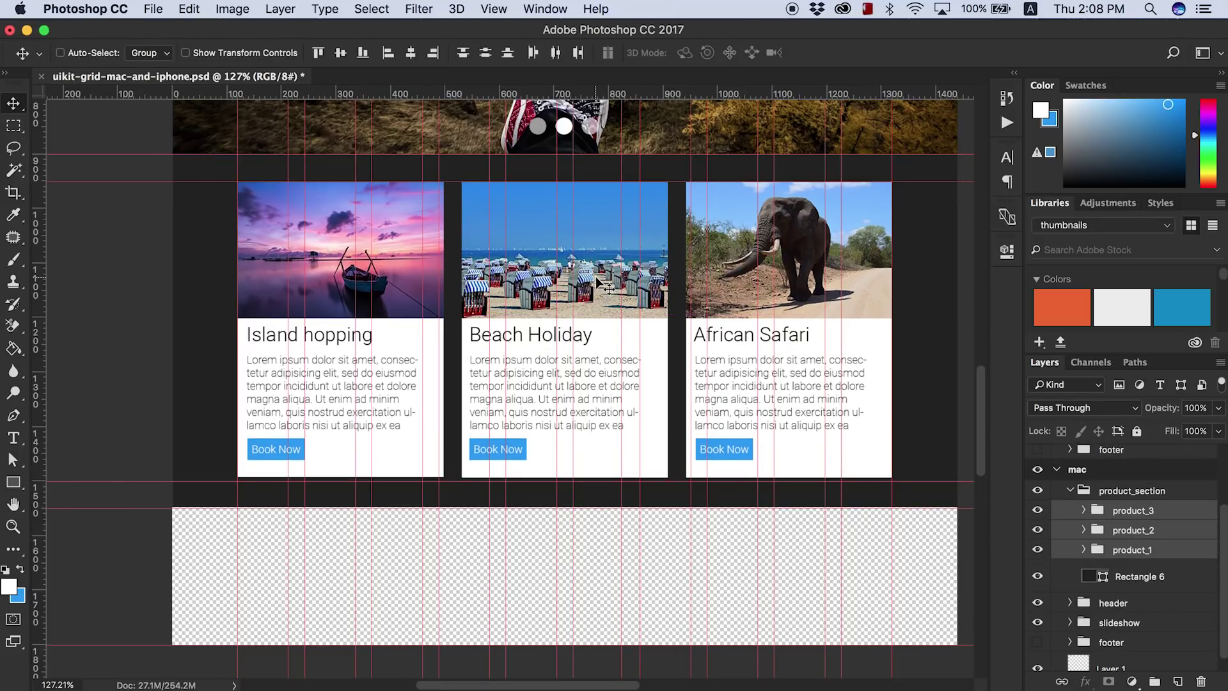
# - Preview the UIkit docs at iPhone 6 size and inspect the Block example's container padding
pyautogui.hscroll(5, 626, 668)
pyautogui.scroll(-5, 603, 668)
pyautogui.hscroll(3, 603, 669)
pyautogui.click(740, 684)
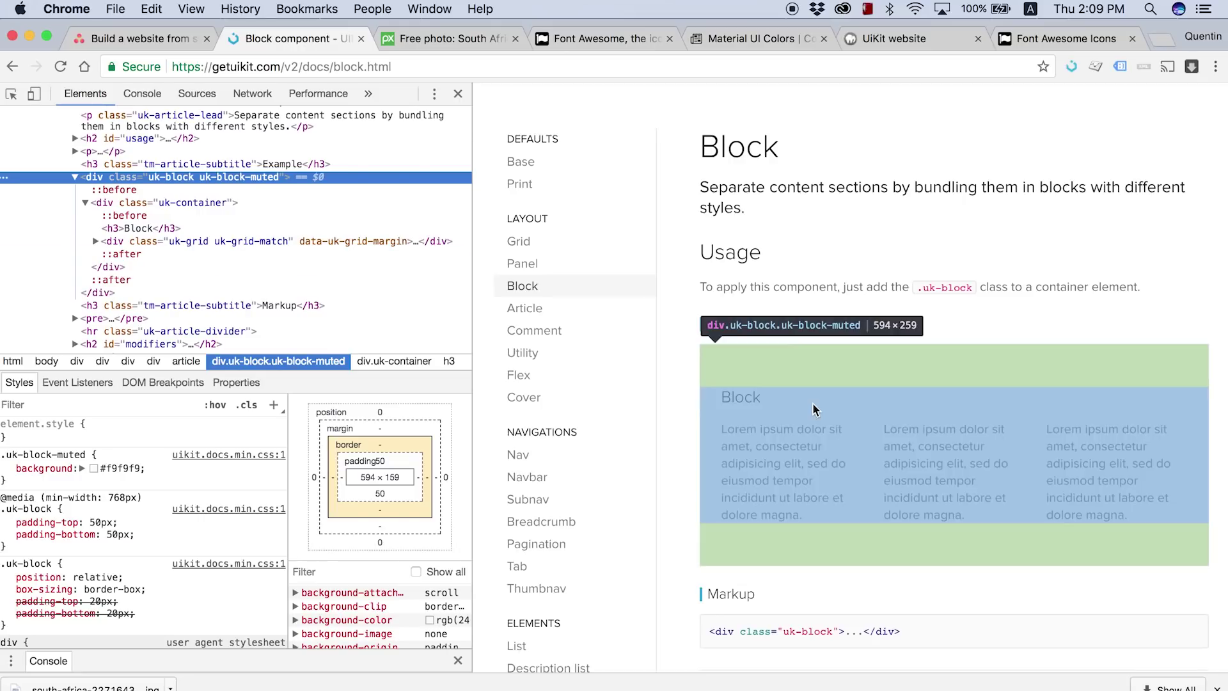
pyautogui.press('super+shift+m')
pyautogui.rightClick(742, 372)
pyautogui.click(753, 528)
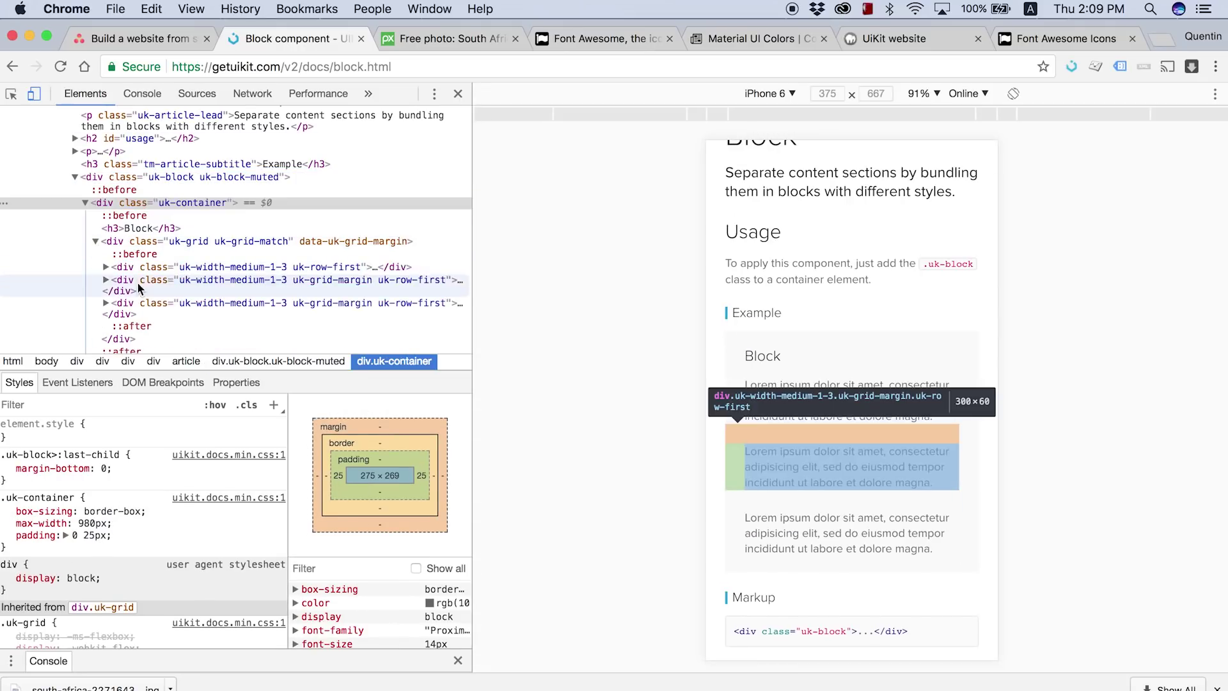
pyautogui.click(137, 283)
pyautogui.click(458, 93)
# - Return to Photoshop and drag a guide to about Y 1547 px
pyautogui.click(575, 685)
pyautogui.moveTo(977, 431); pyautogui.dragTo(975, 408)
pyautogui.scroll(-3, 740, 393)
pyautogui.scroll(5, 197, 377)
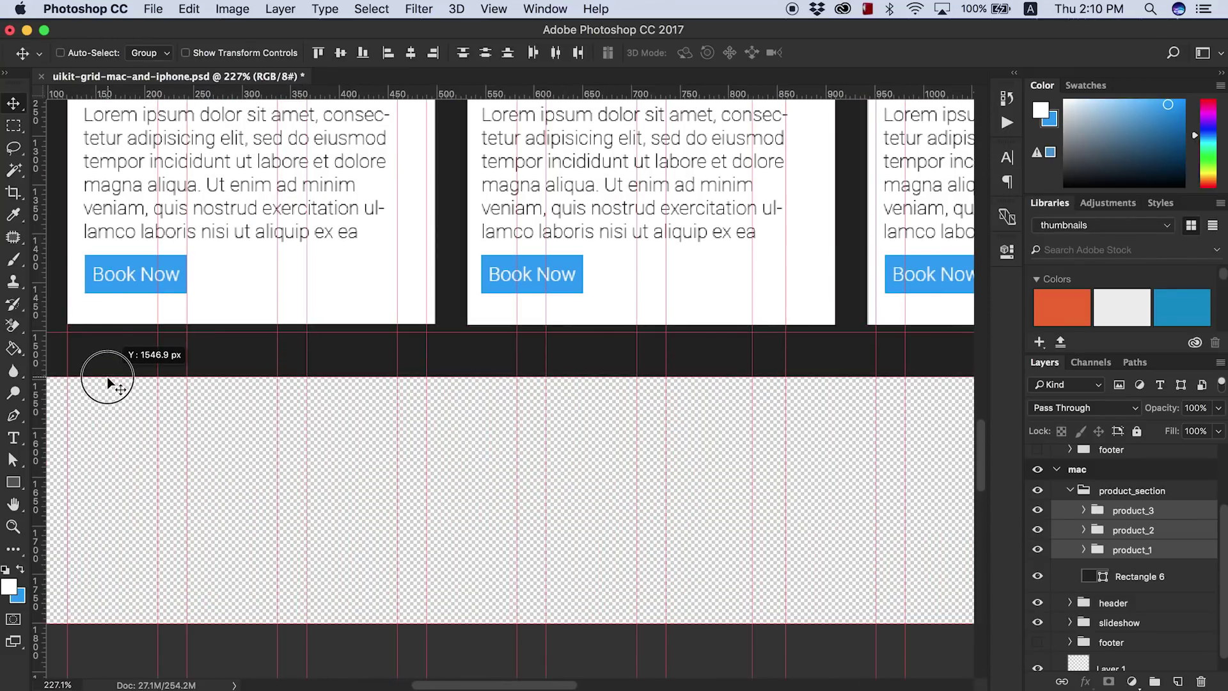
# - Place a horizontal guide below the product cards and zoom out to the desktop artboard
pyautogui.moveTo(106, 377); pyautogui.dragTo(107, 378)
pyautogui.press('super+t')
pyautogui.press('Return')
pyautogui.press('super+0')
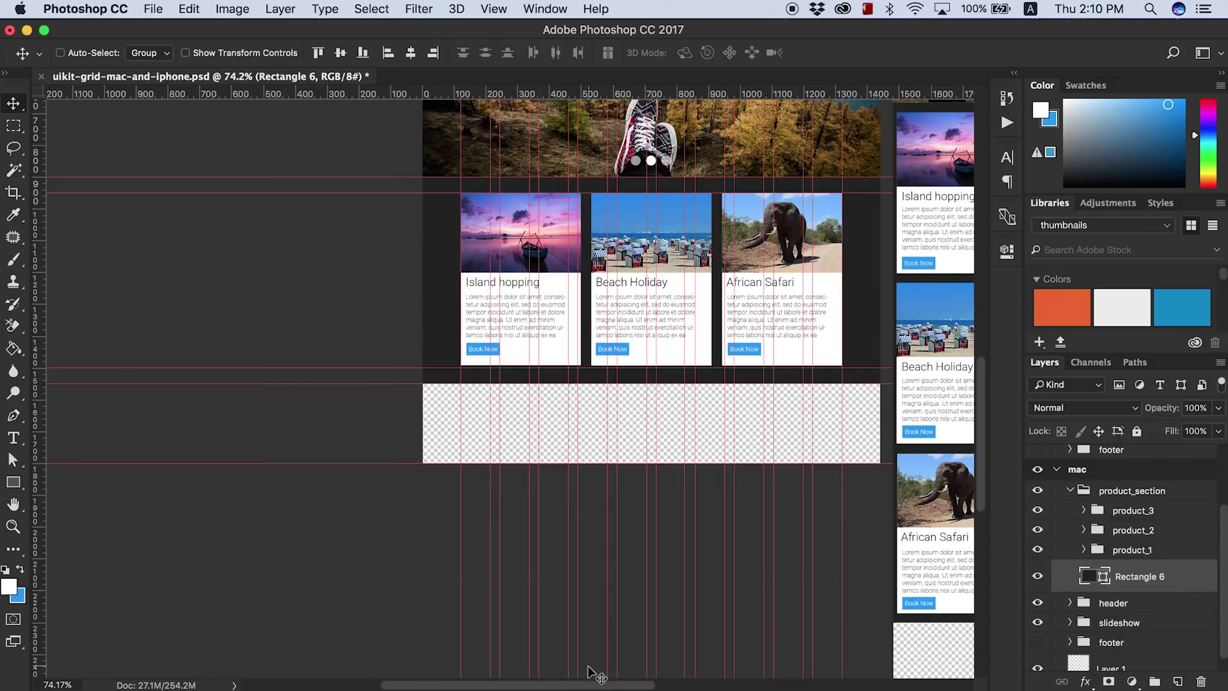
pyautogui.moveTo(576, 686); pyautogui.dragTo(618, 686)
# - Extend the artboard height to 2700 px
pyautogui.press('u')
pyautogui.press('Delete')
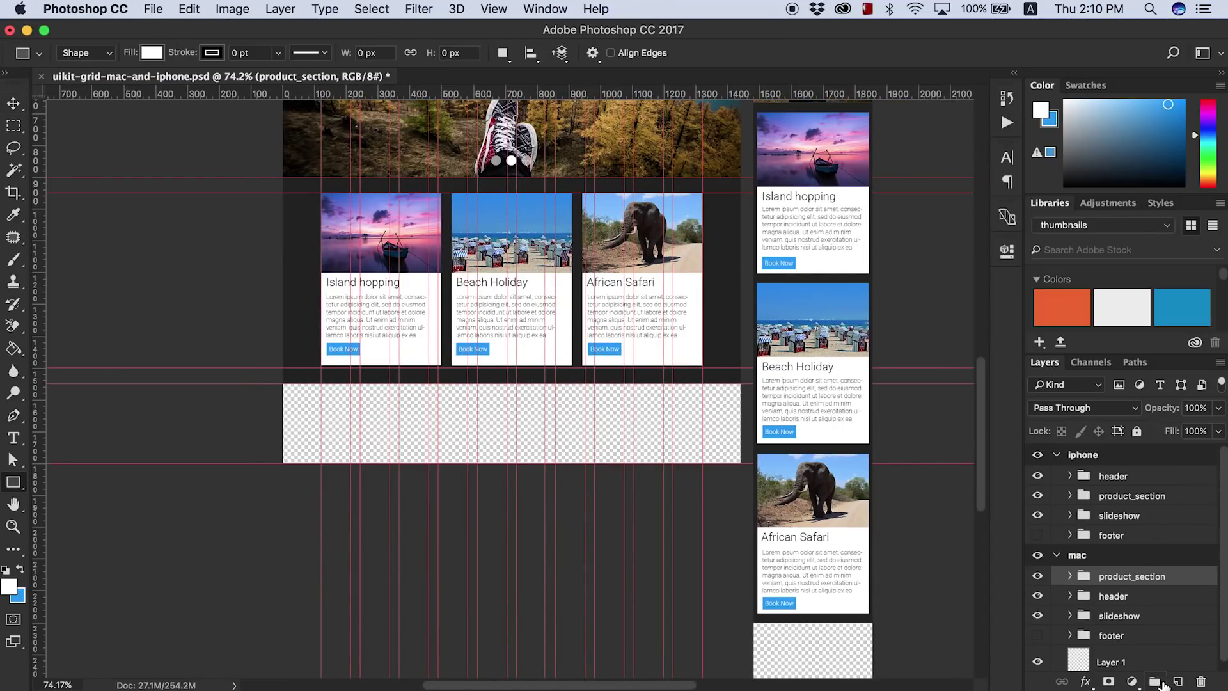
pyautogui.press('super+0')
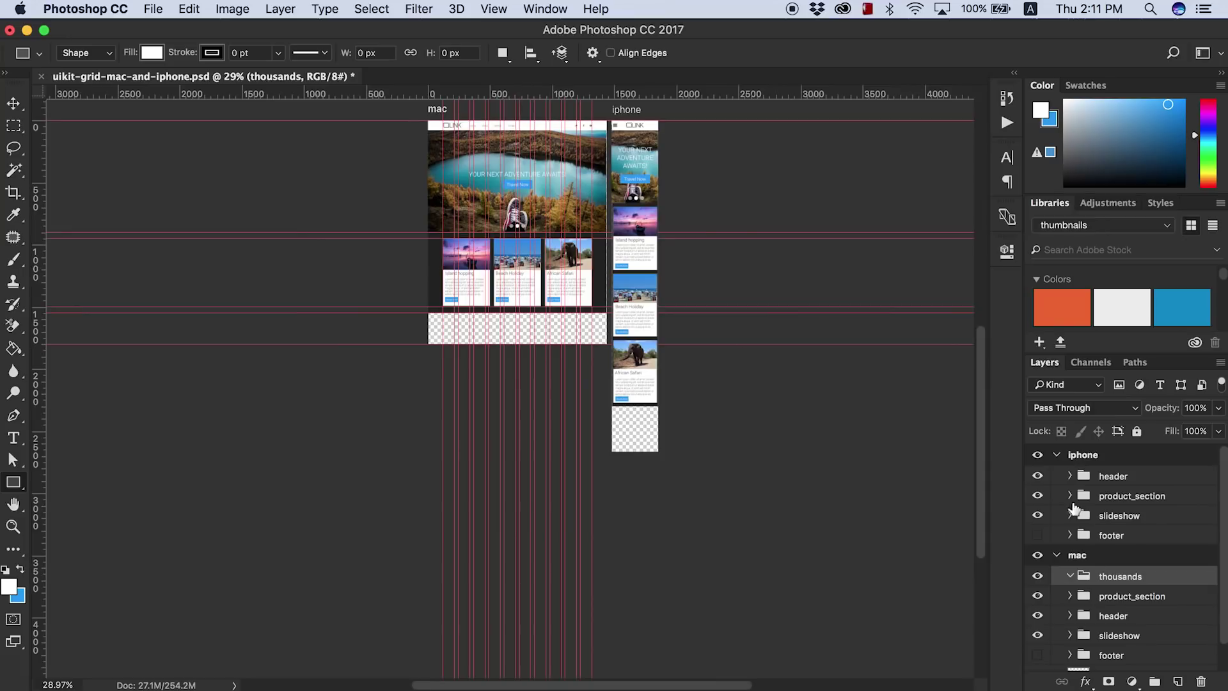
pyautogui.press('v')
pyautogui.hotkey('shift', 'v')
pyautogui.write('2700')
pyautogui.press('Return')
pyautogui.scroll(3, 525, 377)
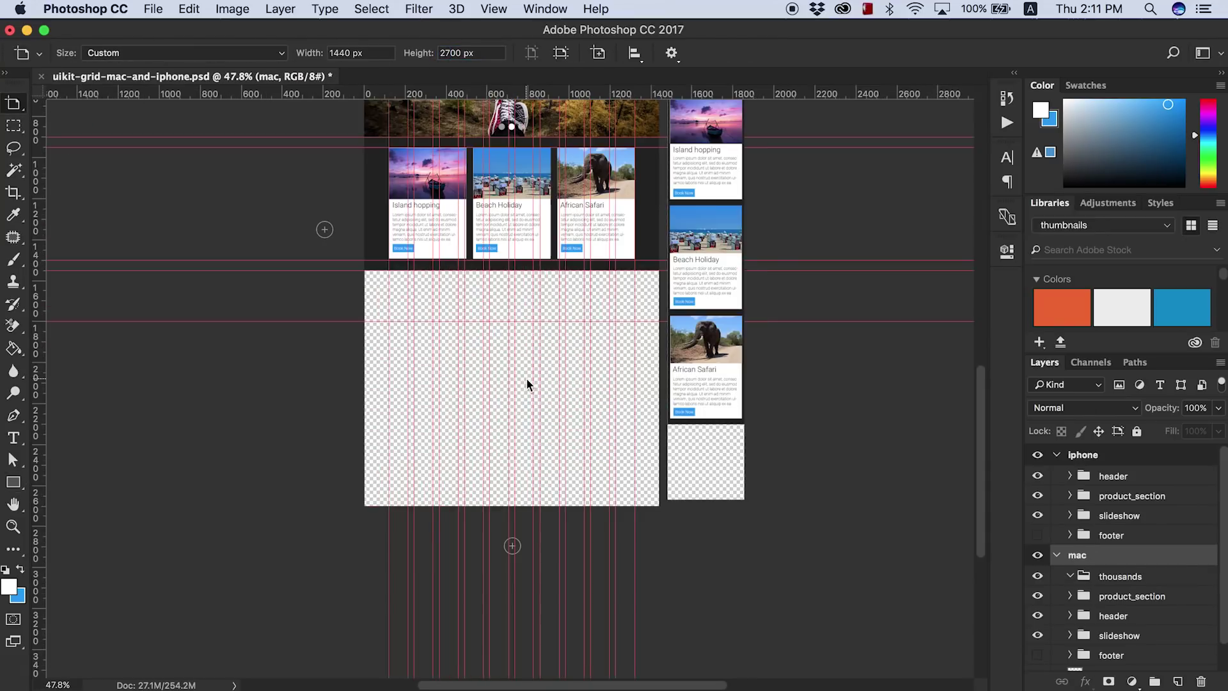
# - Draw a full-width blue banner below the product section, 152 px high
pyautogui.press('u')
pyautogui.scroll(3, 377, 302)
pyautogui.moveTo(357, 249); pyautogui.dragTo(840, 335)
pyautogui.click(763, 339)
pyautogui.click(764, 431)
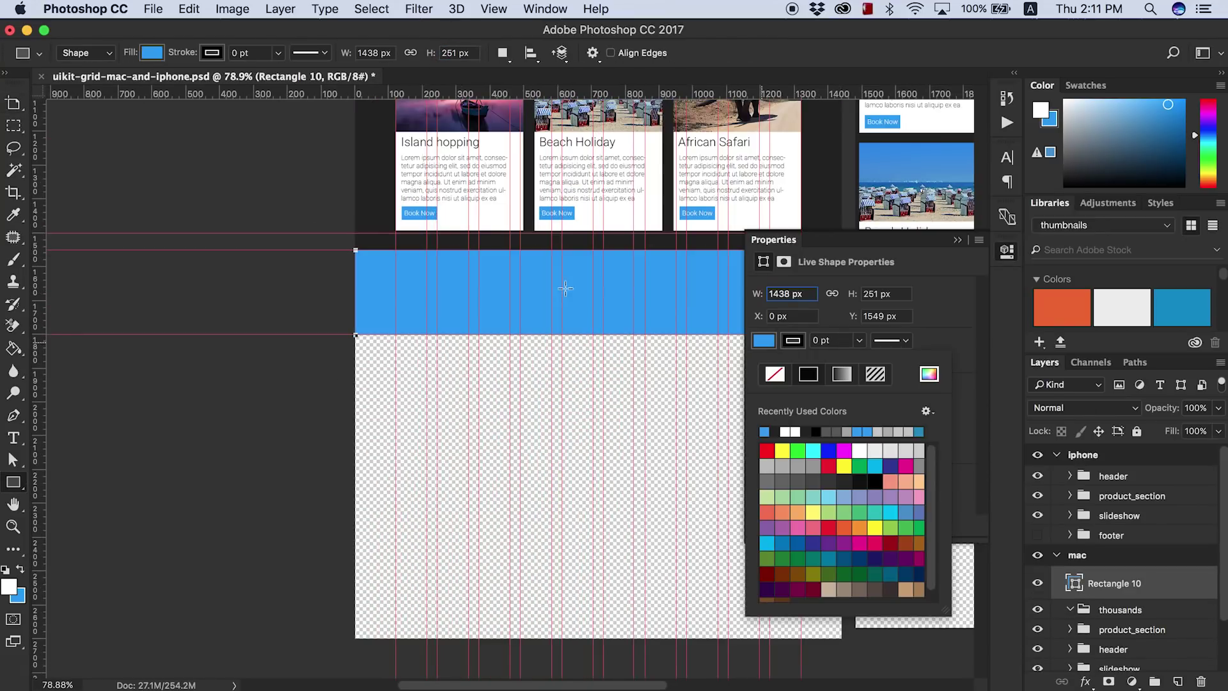
pyautogui.press('Escape')
pyautogui.scroll(3, 785, 321)
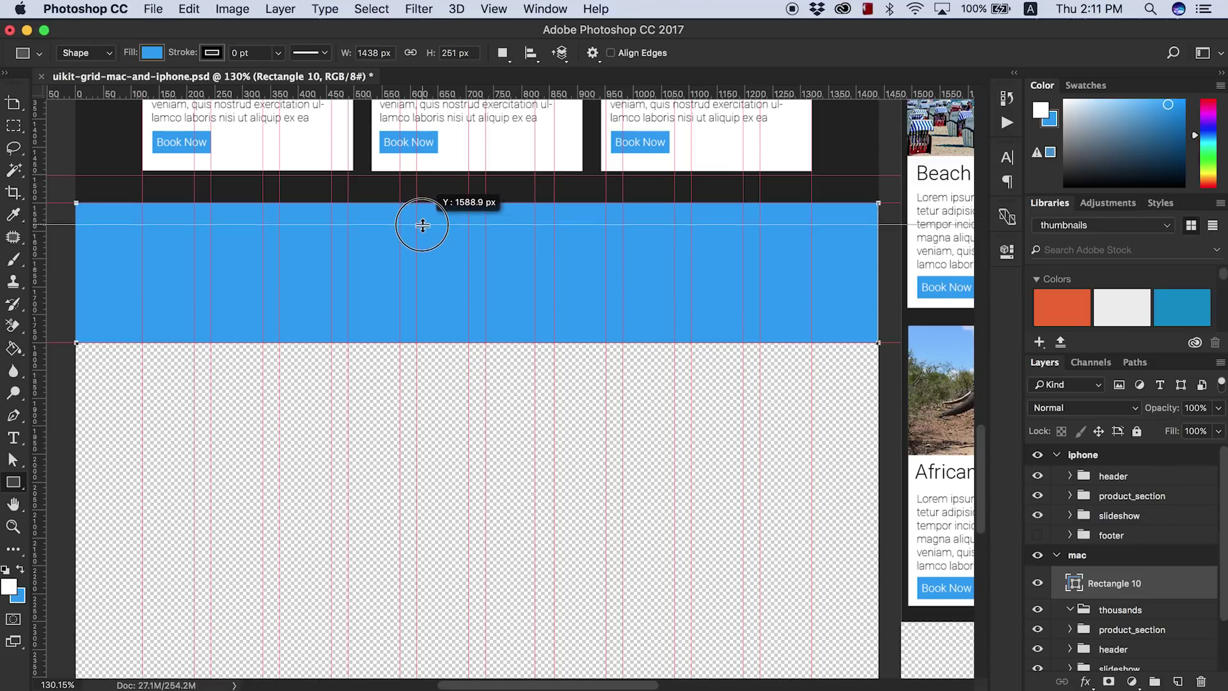
pyautogui.moveTo(422, 226); pyautogui.dragTo(415, 257)
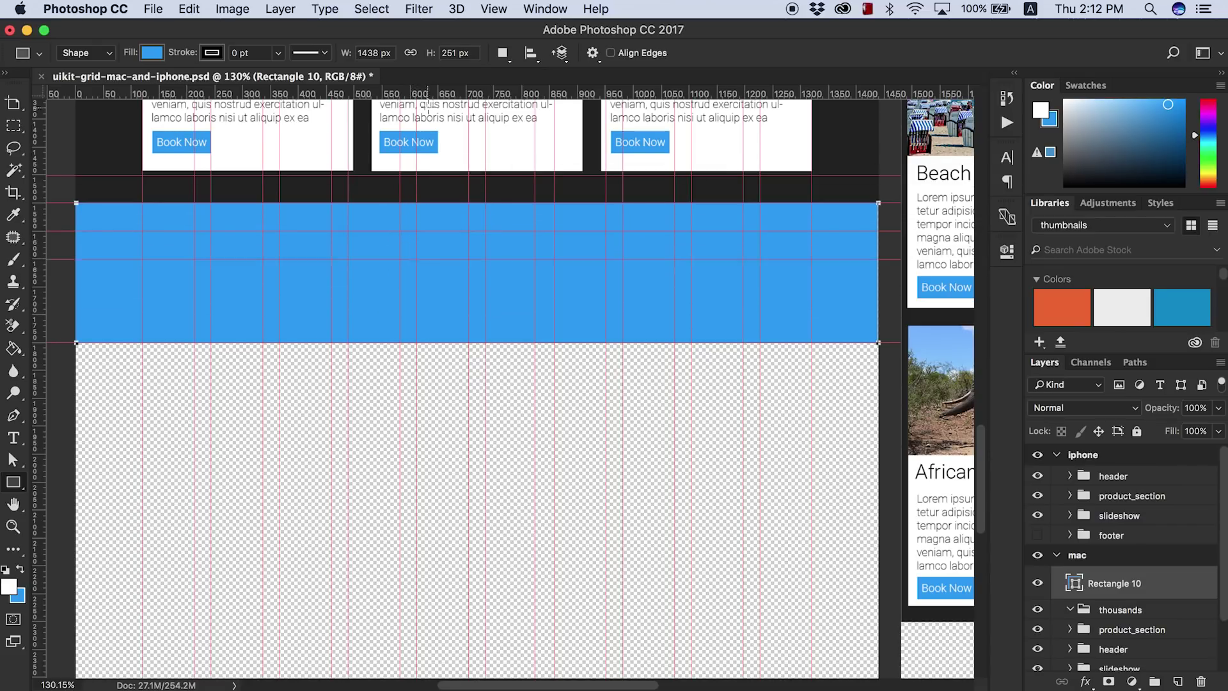
pyautogui.moveTo(641, 343); pyautogui.dragTo(509, 286)
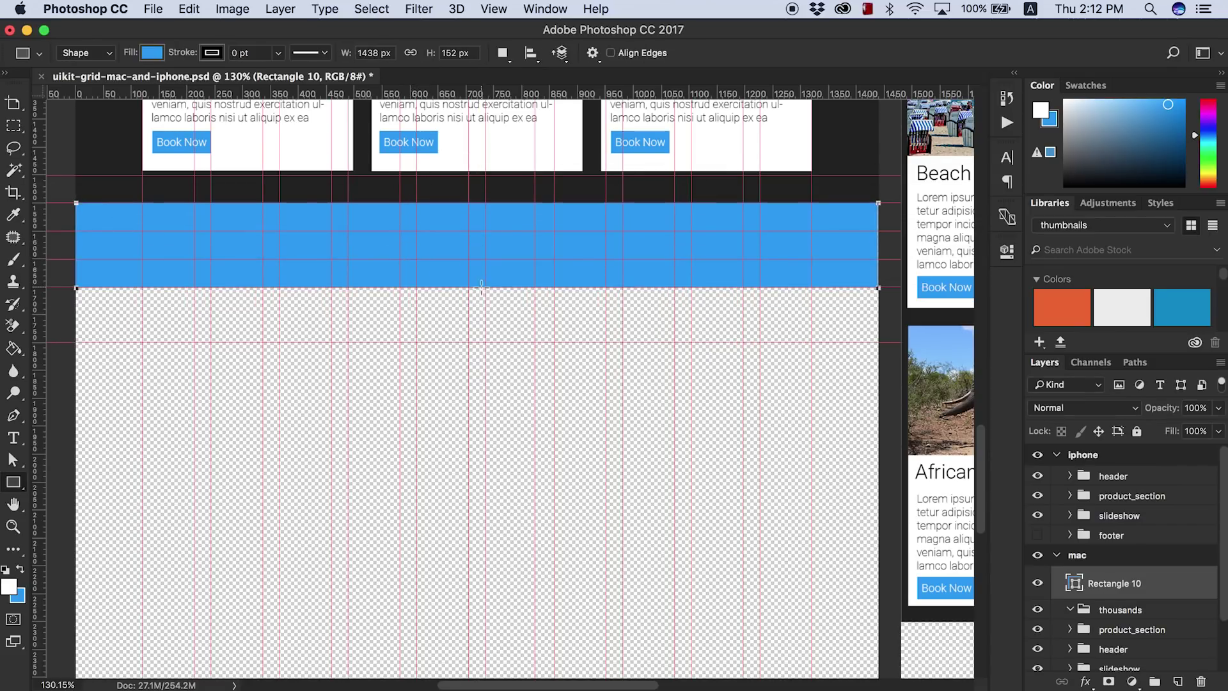
# - Add a paragraph text box, move it into the blue band and adjust its line spacing
pyautogui.click(14, 438)
pyautogui.click(266, 247)
pyautogui.moveTo(142, 298); pyautogui.dragTo(811, 325)
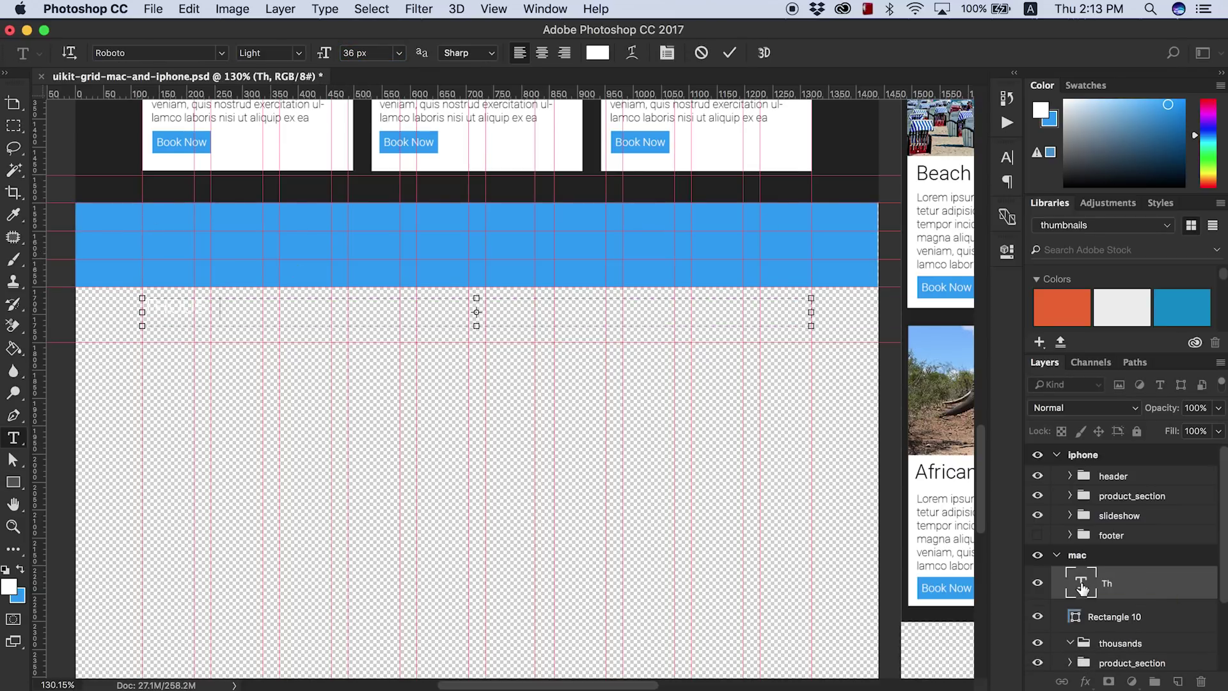
pyautogui.press('super+Return')
pyautogui.moveTo(436, 309); pyautogui.dragTo(445, 240)
pyautogui.doubleClick(1085, 579)
pyautogui.click(1007, 157)
pyautogui.click(940, 194)
pyautogui.press('super+Return')
# - Type the banner headline 'THOUSANDS OF POEOPLE TRAVEL WITH LINK'
pyautogui.doubleClick(1080, 582)
pyautogui.write('THOUSANDS OF POEOPLE TRAVEL WITH LINK')
pyautogui.press('super+Return')
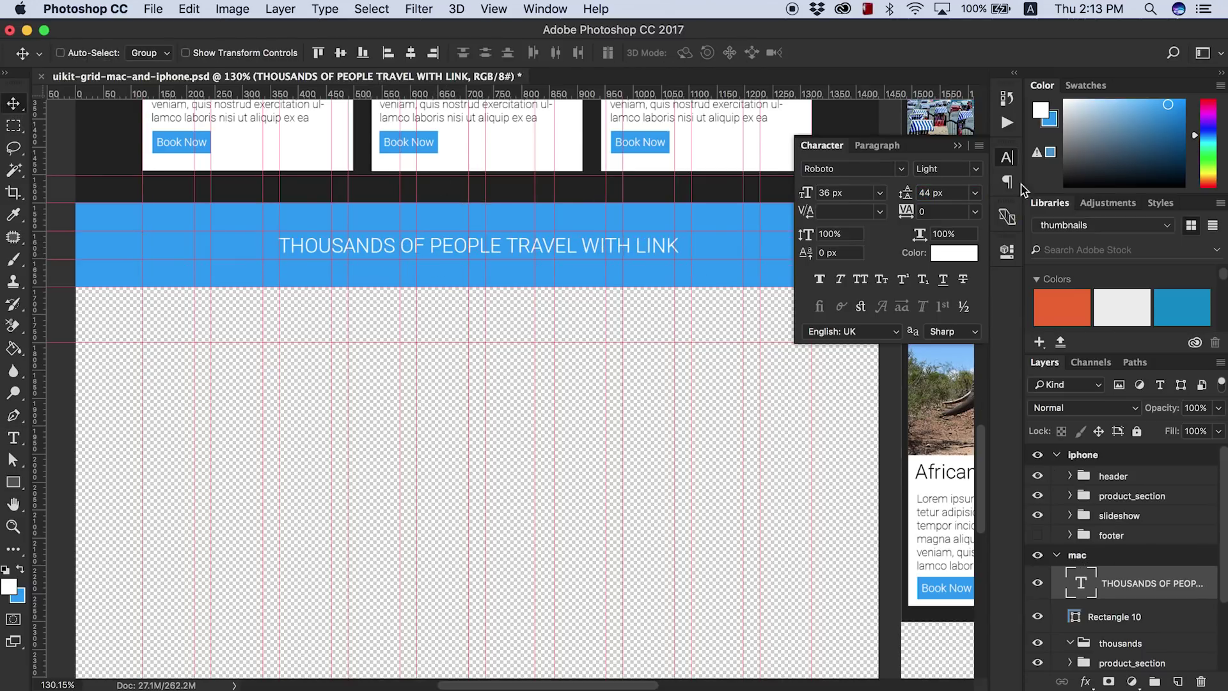
pyautogui.click(1114, 616)
pyautogui.press('super+t')
pyautogui.press('Escape')
pyautogui.scroll(-3, 978, 458)
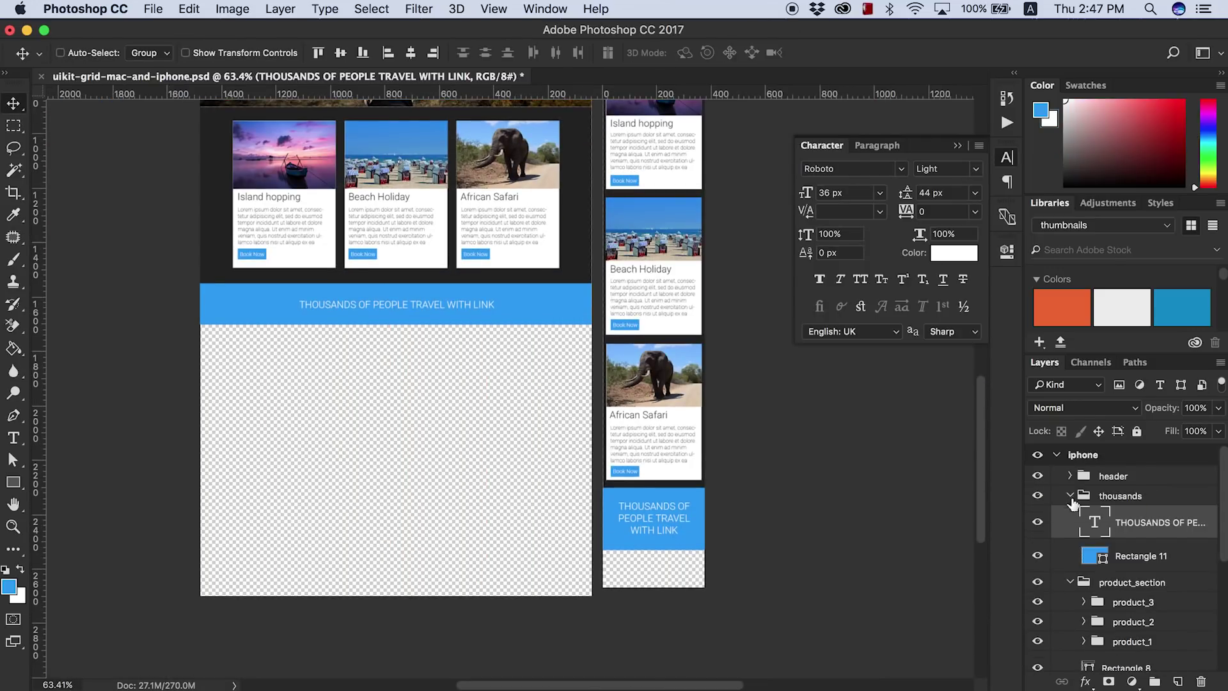
# - Draw a full-width white rectangle on the mac artboard below the banner
pyautogui.scroll(-5, 1073, 504)
pyautogui.click(1087, 527)
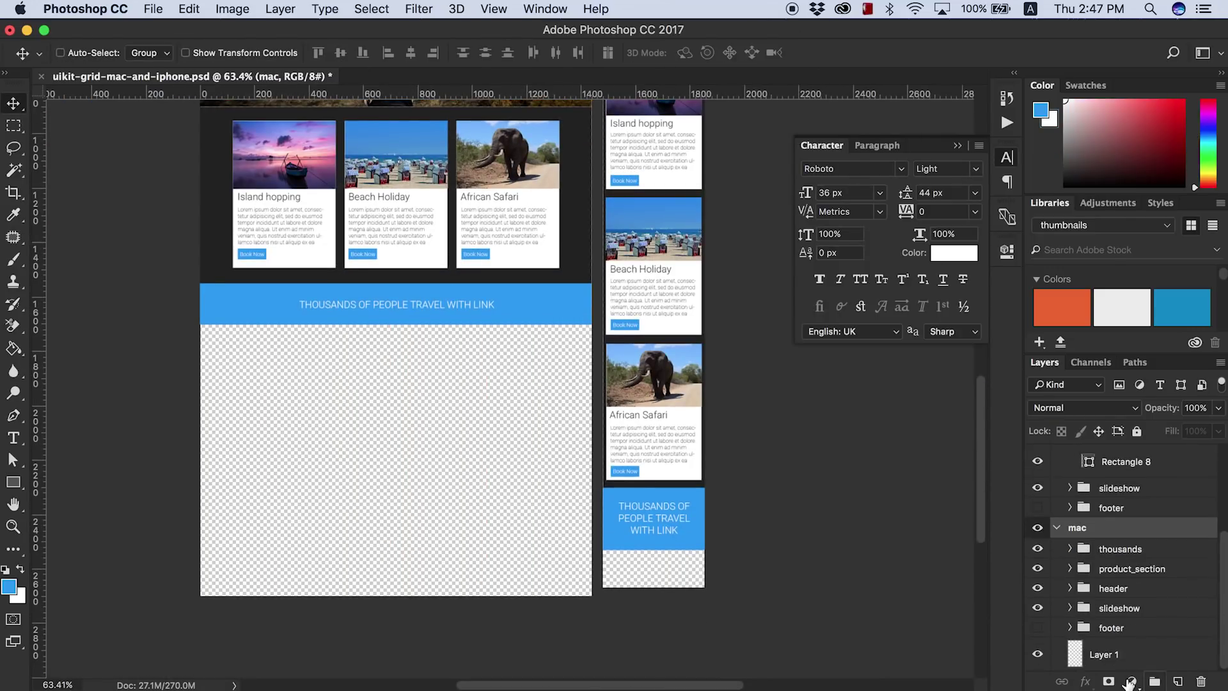
pyautogui.click(13, 482)
pyautogui.moveTo(200, 324); pyautogui.dragTo(592, 395)
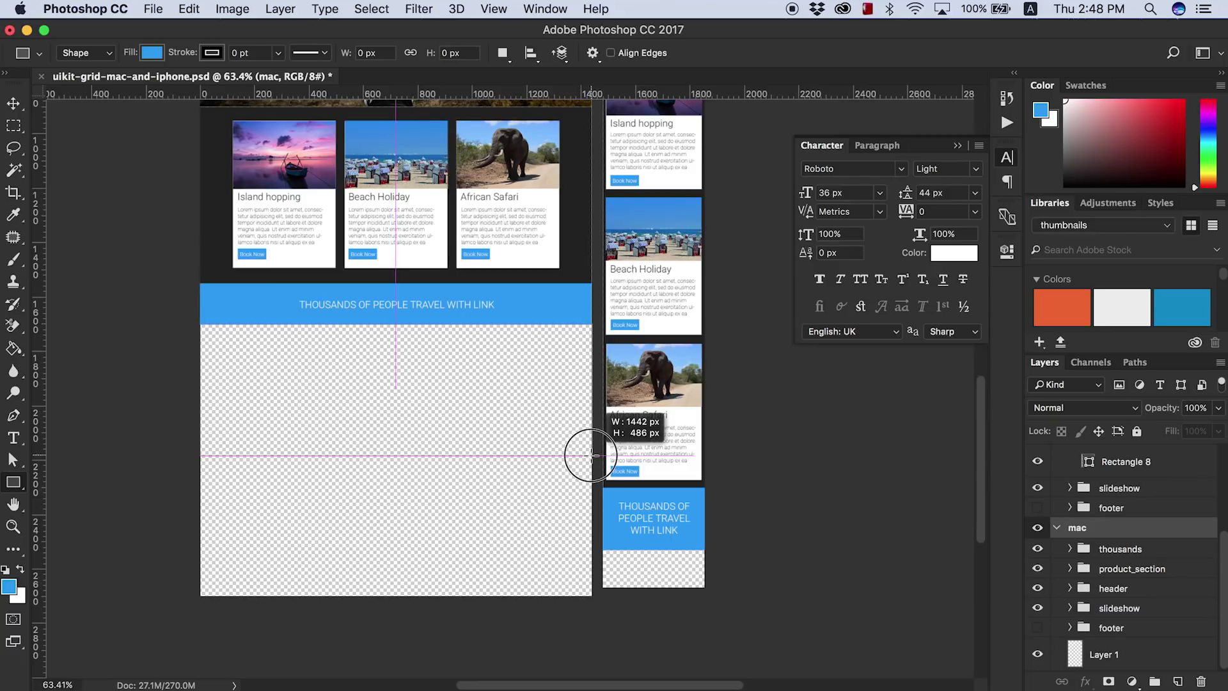
pyautogui.moveTo(590, 449); pyautogui.dragTo(592, 459)
pyautogui.click(763, 340)
pyautogui.click(765, 432)
pyautogui.click(763, 340)
pyautogui.click(929, 373)
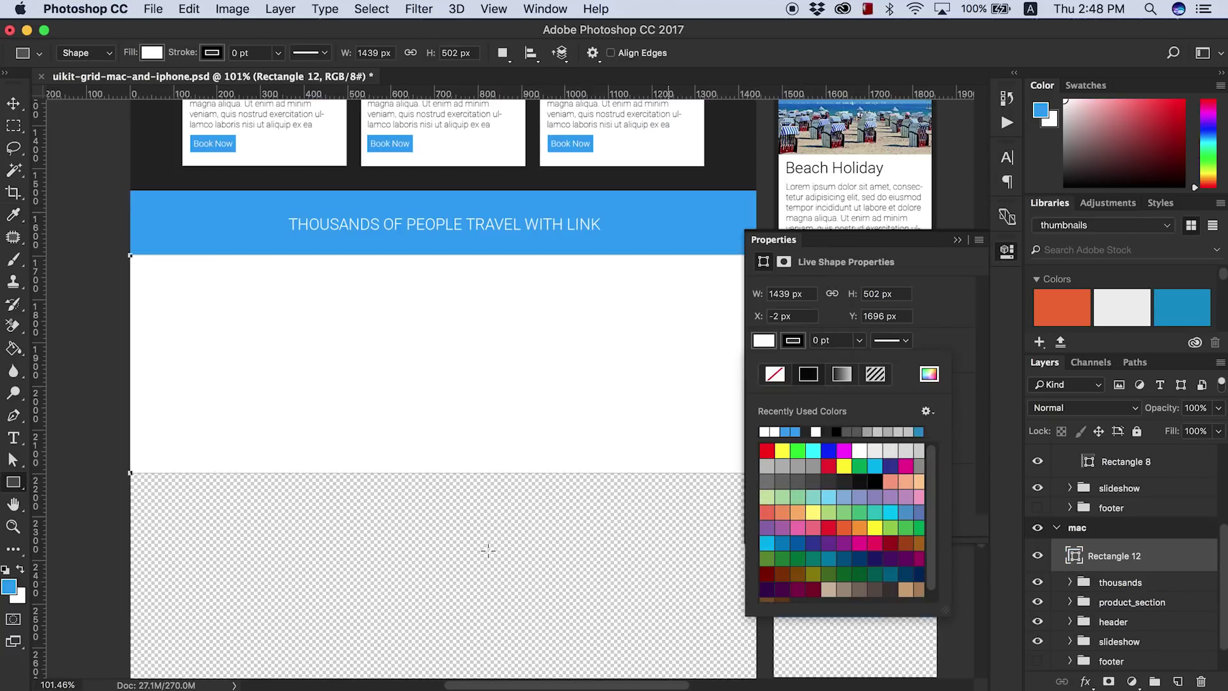
# - Duplicate the rectangle below and fill the copy light grey #f9f9f9
pyautogui.press('v')
pyautogui.scroll(-2, 640, 333)
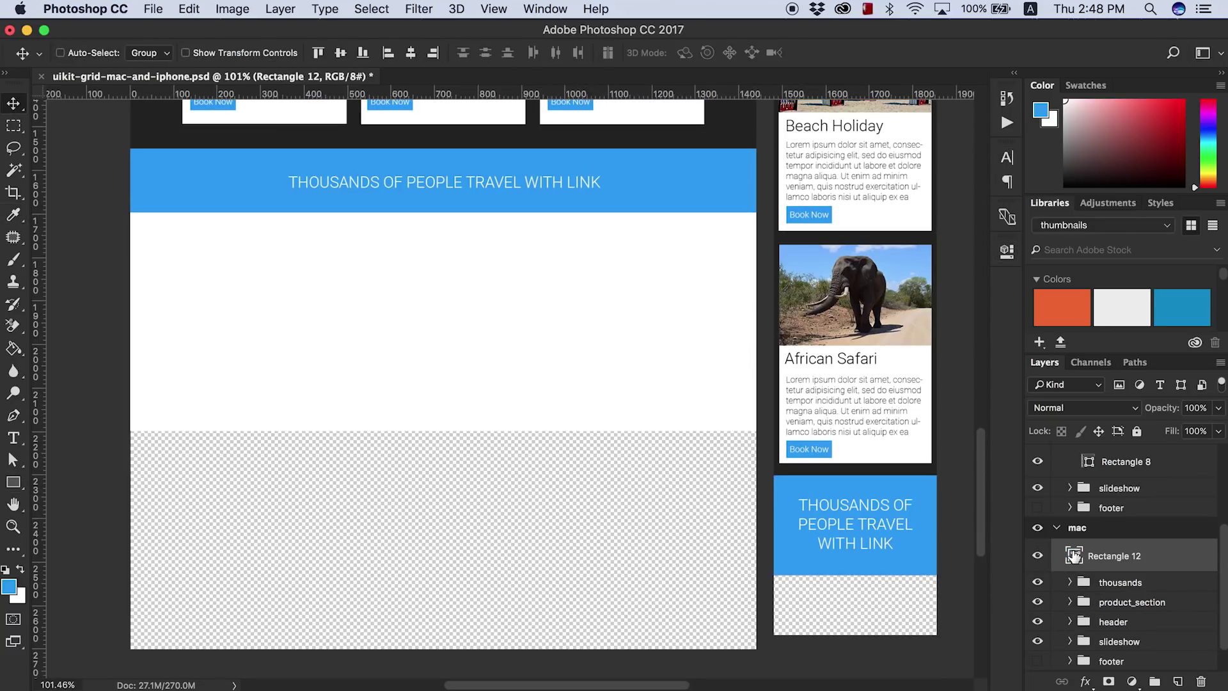
pyautogui.moveTo(521, 304); pyautogui.dragTo(523, 521)
pyautogui.doubleClick(1074, 555)
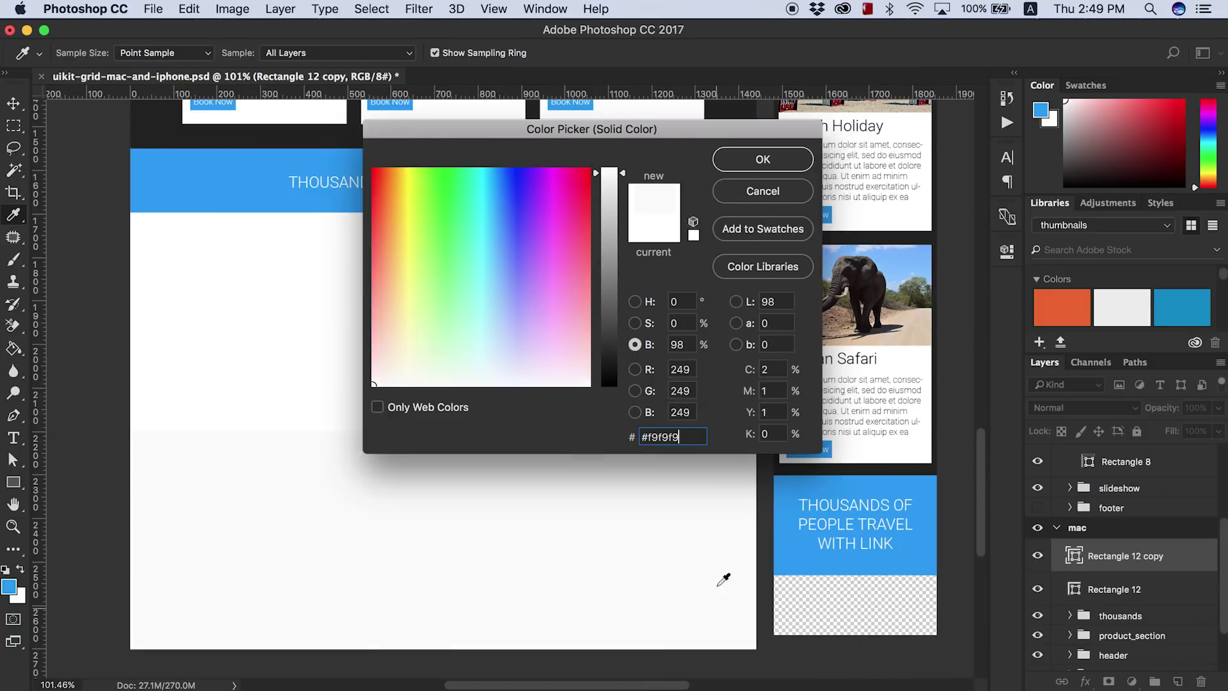
pyautogui.press('Return')
# - Set the mac artboard height to 3600 px
pyautogui.scroll(-2, 982, 493)
pyautogui.click(1063, 588)
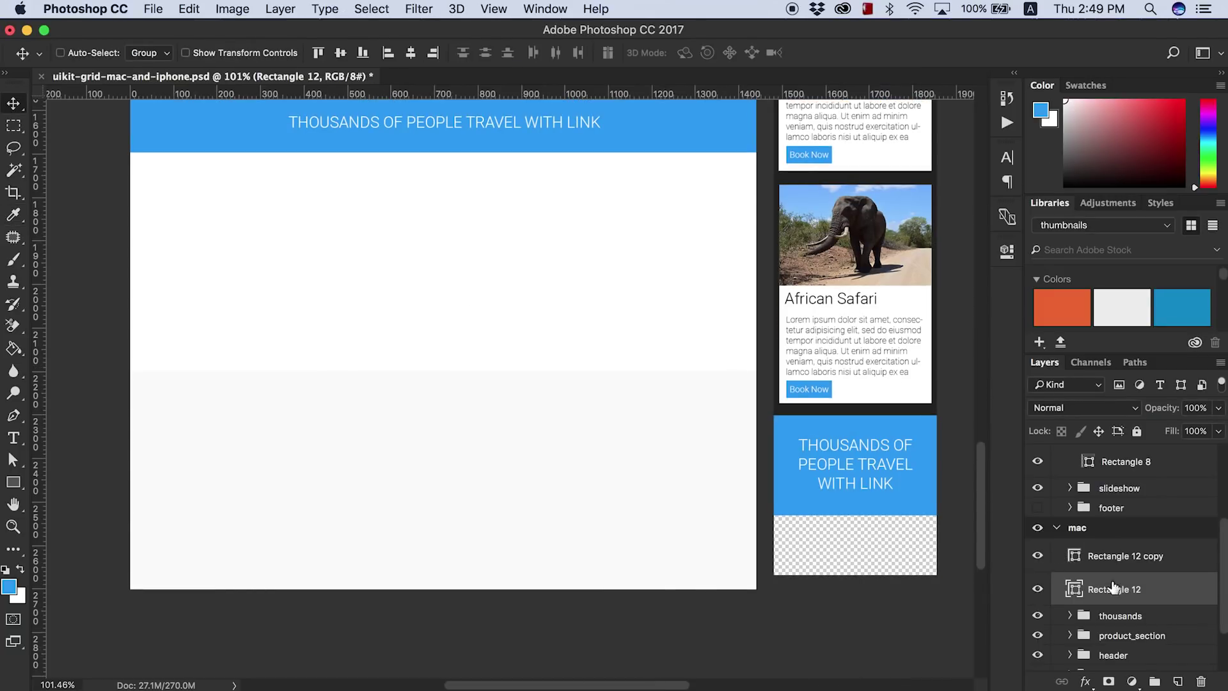
pyautogui.scroll(-5, 787, 351)
pyautogui.hscroll(5, 401, 153)
pyautogui.hotkey('shift', 'v')
pyautogui.click(472, 52)
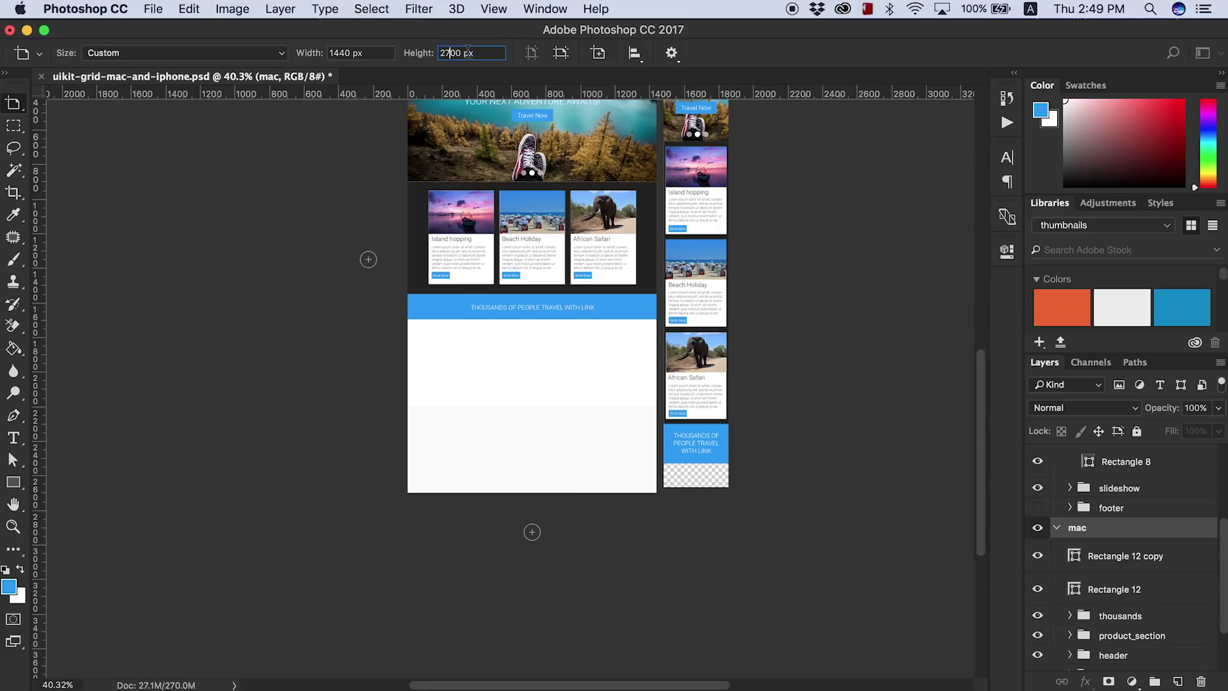
pyautogui.press('Return')
# - Add a new guide at position 26
pyautogui.click(494, 8)
pyautogui.click(452, 463)
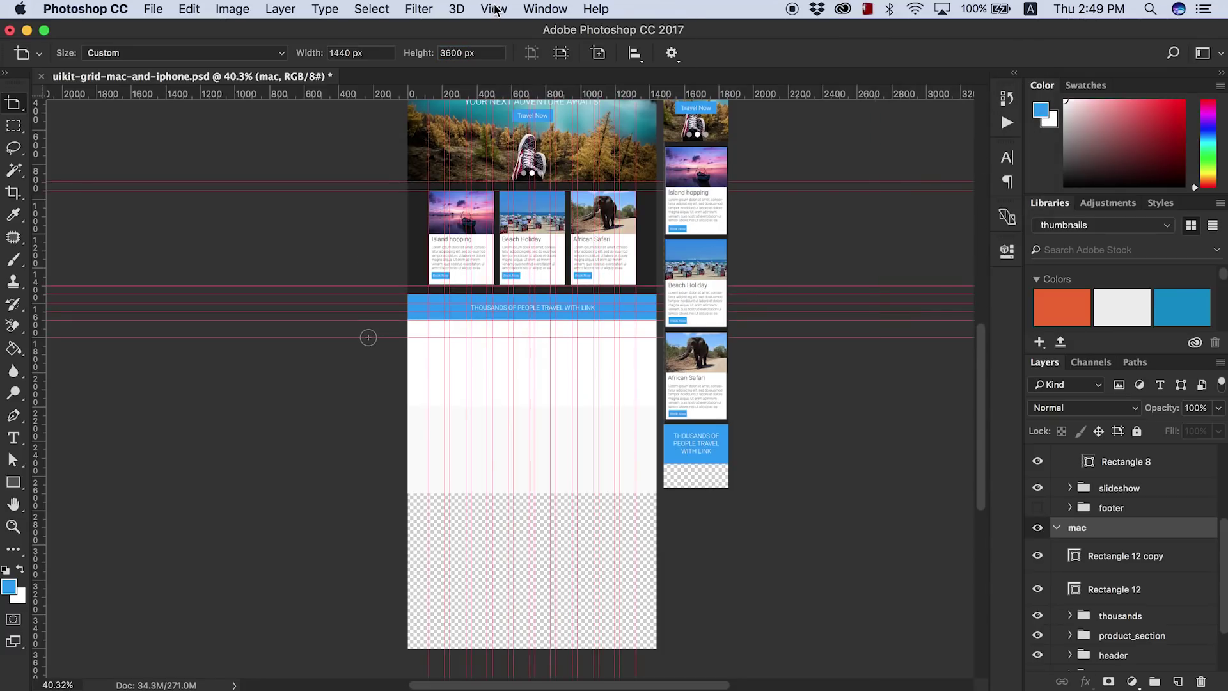
pyautogui.click(493, 8)
pyautogui.click(441, 463)
pyautogui.write('26')
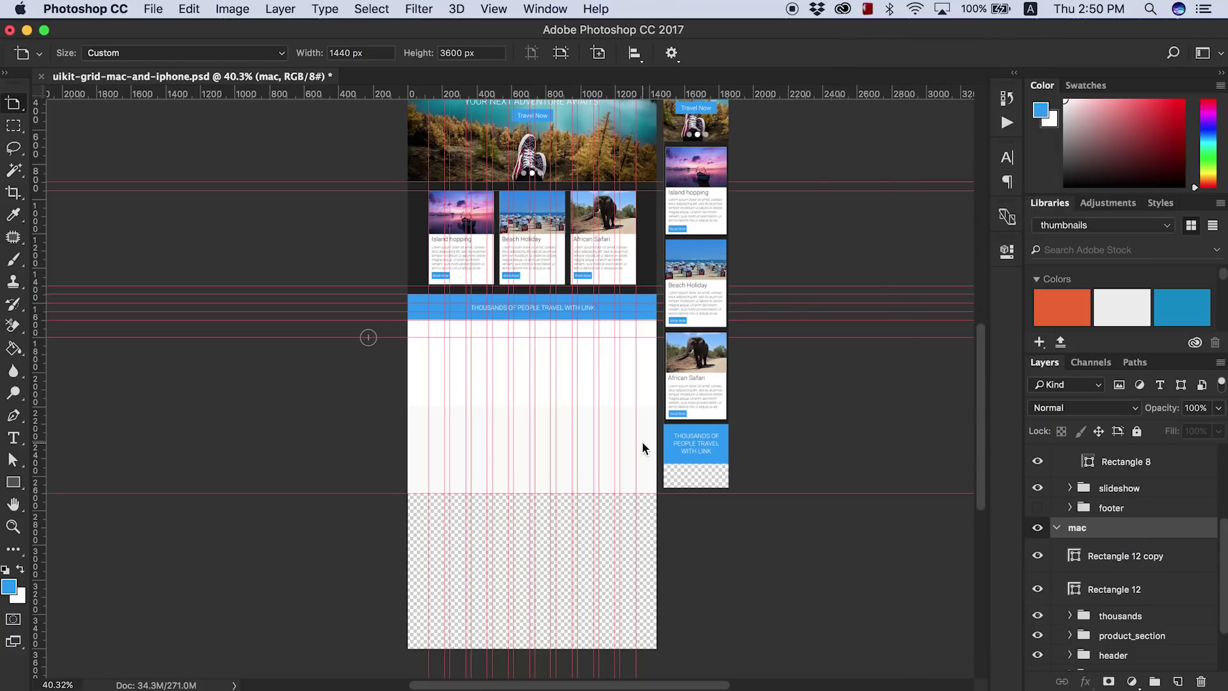
pyautogui.press('Return')
# - Group the two rectangles into a 'stories' group
pyautogui.scroll(5, 642, 439)
pyautogui.hscroll(-2, 645, 642)
pyautogui.scroll(1, 597, 404)
pyautogui.press('v')
pyautogui.click(1130, 558)
pyautogui.press('super+z')
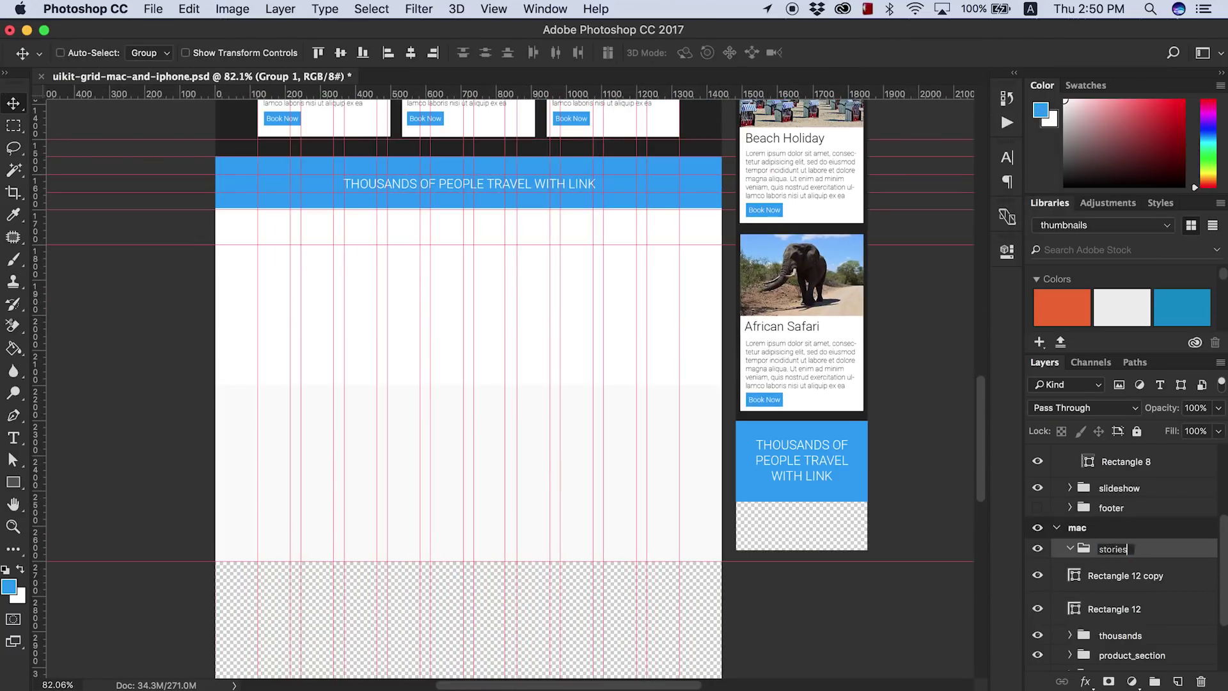
# - Wrap each rectangle in its own group, story 1 above story 2, then check downloads in Finder
pyautogui.moveTo(1121, 576); pyautogui.dragTo(1154, 681)
pyautogui.doubleClick(1122, 569)
pyautogui.write('story 1')
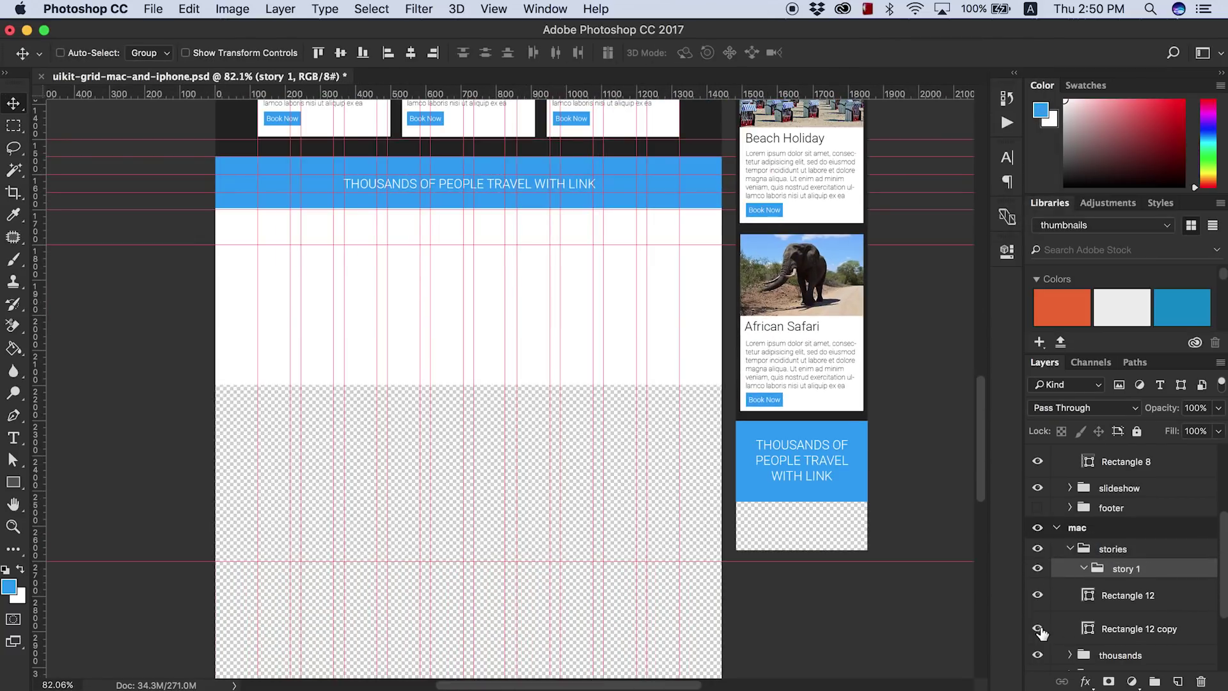
pyautogui.click(1130, 600)
pyautogui.press('super+g')
pyautogui.doubleClick(1147, 587)
pyautogui.moveTo(1098, 588); pyautogui.dragTo(1100, 604)
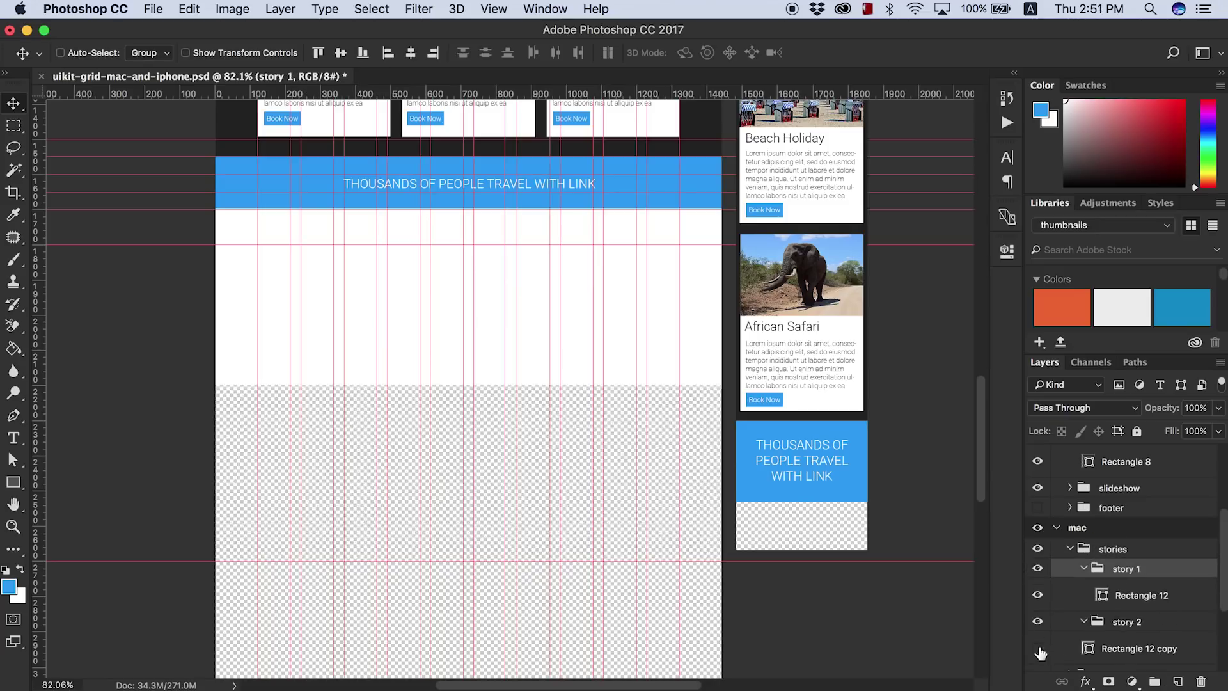
pyautogui.click(1144, 648)
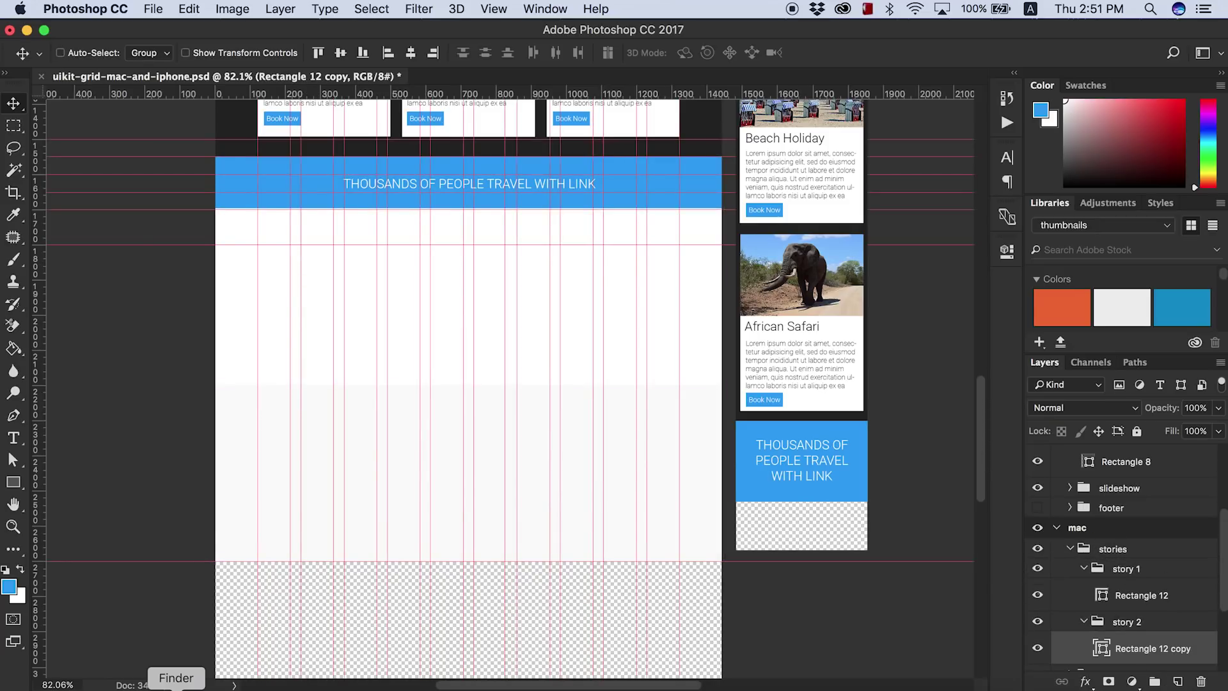
pyautogui.click(176, 687)
pyautogui.press('Down')
pyautogui.press('Down')
# - In the Pixabay tab, browse the beach selfie results and open the tropical beach photo's page
pyautogui.click(507, 688)
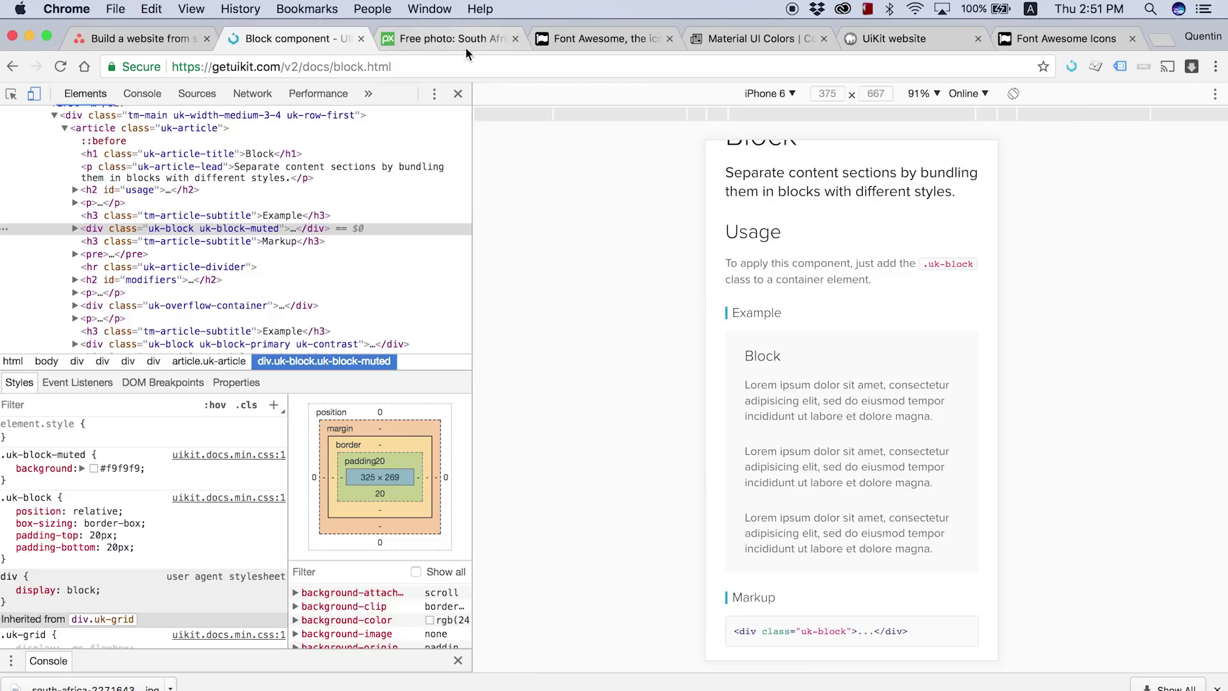
pyautogui.click(464, 40)
pyautogui.press('super+bracketleft')
pyautogui.scroll(2, 468, 361)
pyautogui.scroll(-5, 468, 361)
pyautogui.scroll(-15, 468, 361)
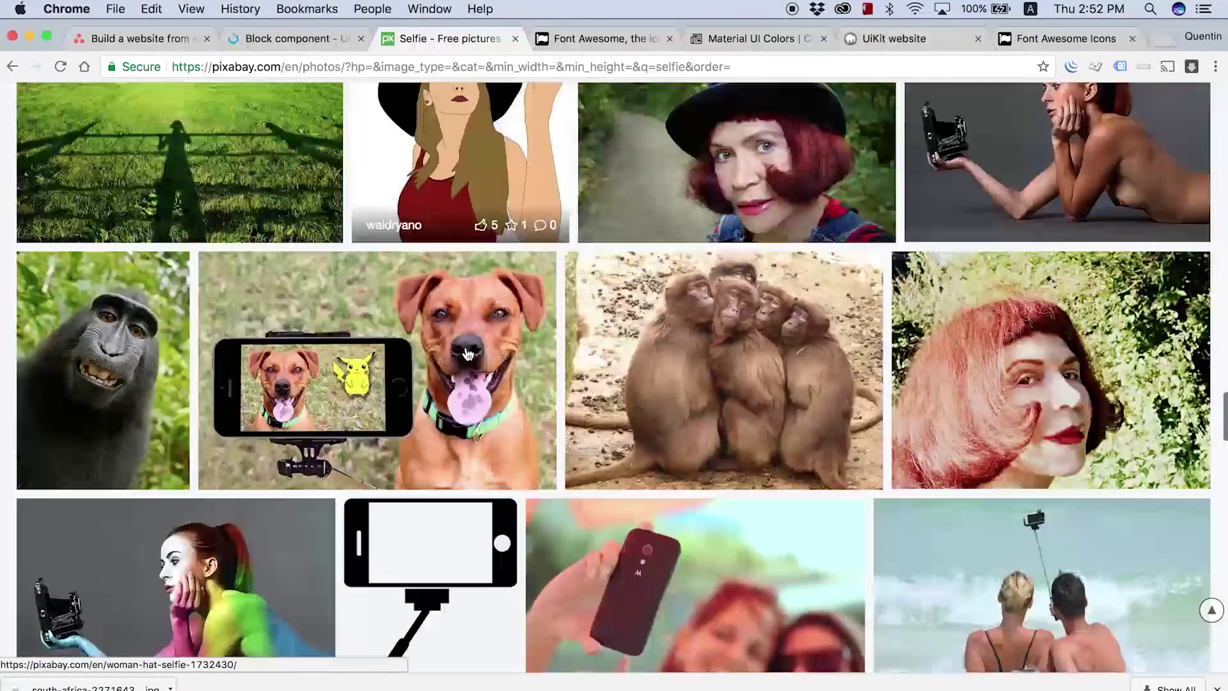
pyautogui.scroll(15, 466, 350)
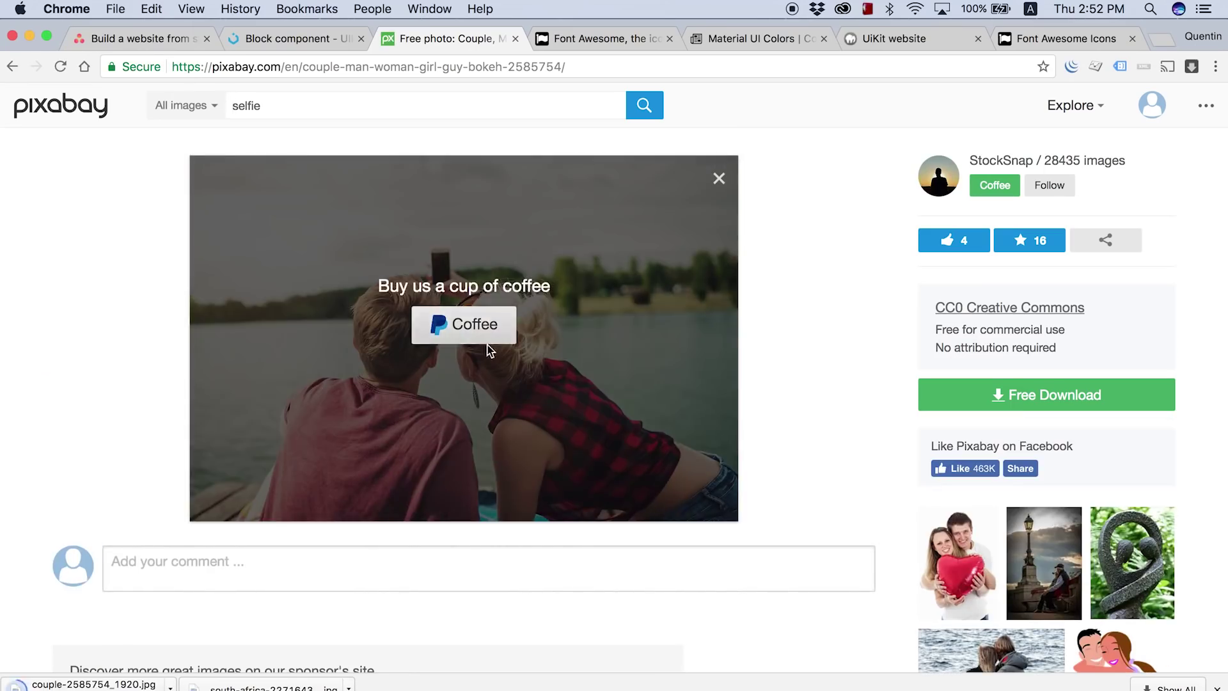
pyautogui.press('super+bracketleft')
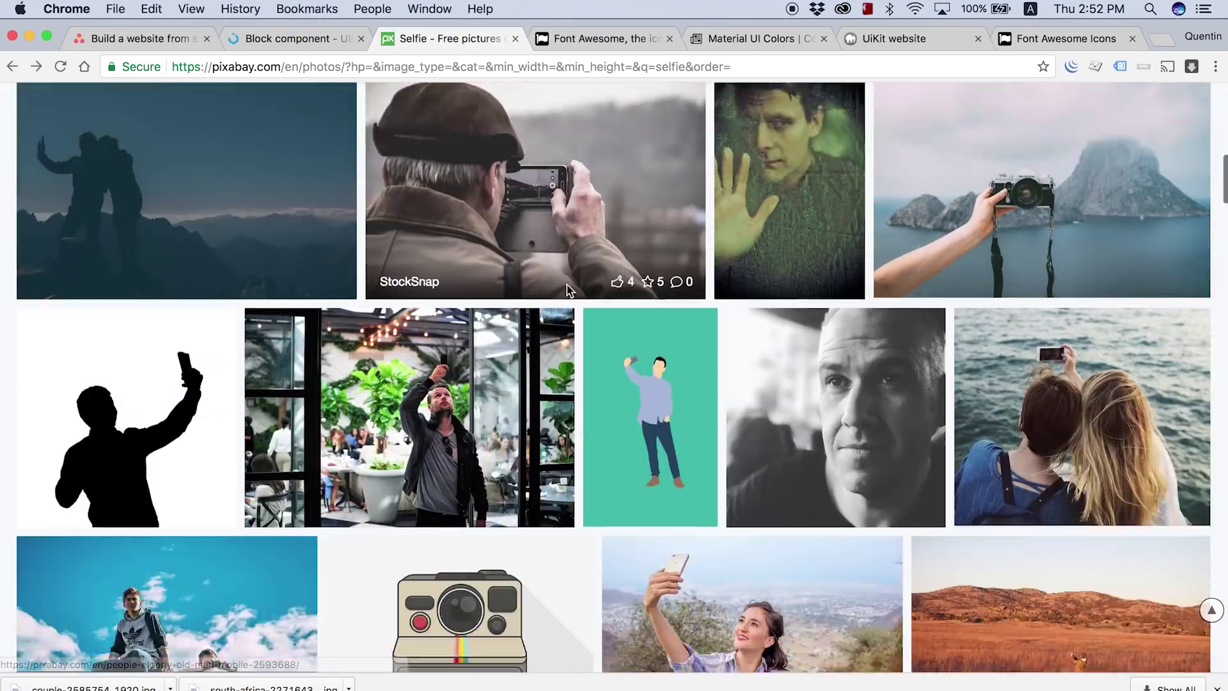
pyautogui.scroll(-15, 566, 285)
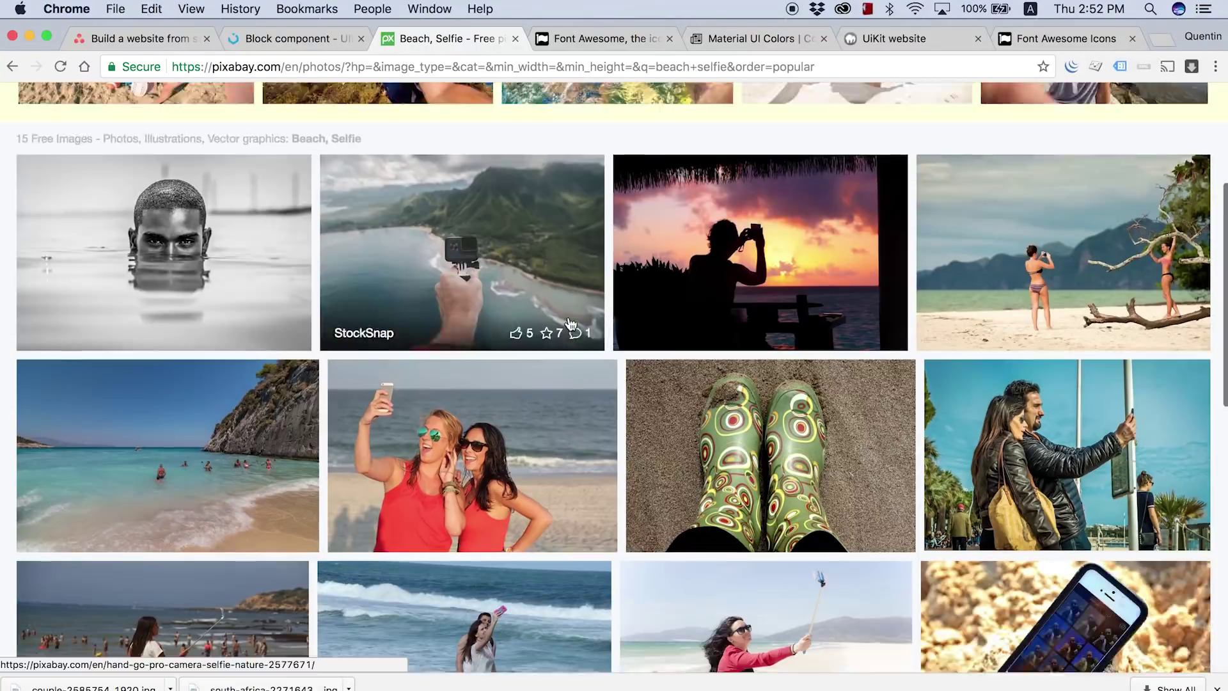
pyautogui.scroll(-4, 740, 358)
pyautogui.scroll(5, 1085, 299)
pyautogui.click(1085, 299)
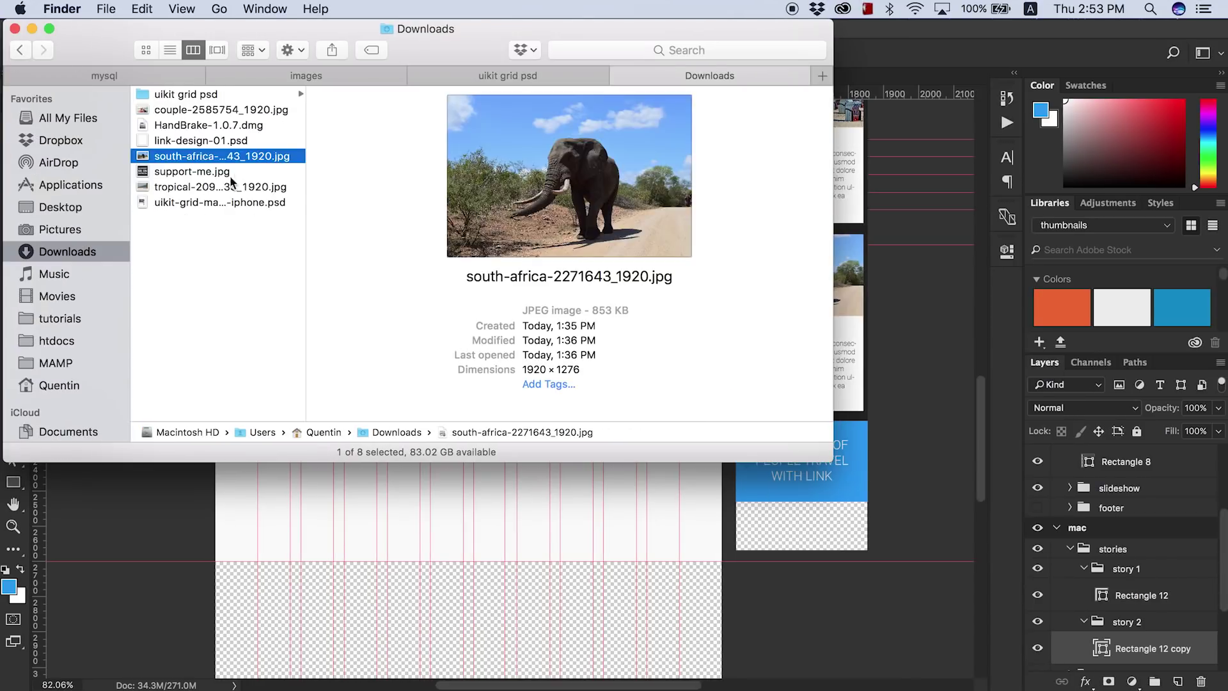
# - Move the downloaded photos into the images folder and place couple-2585754_1920.jpg on the canvas
pyautogui.click(219, 117)
pyautogui.keyDown('super'); pyautogui.click(219, 184); pyautogui.keyUp('super')
pyautogui.moveTo(219, 183); pyautogui.dragTo(562, 268)
pyautogui.moveTo(569, 110); pyautogui.dragTo(543, 496)
pyautogui.press('Return')
# - Move the couple photo into story 1, aligning its top to a new horizontal guide
pyautogui.moveTo(556, 403); pyautogui.dragTo(419, 299)
pyautogui.scroll(3, 441, 96)
pyautogui.moveTo(435, 184); pyautogui.dragTo(428, 219)
pyautogui.moveTo(515, 282); pyautogui.dragTo(515, 272)
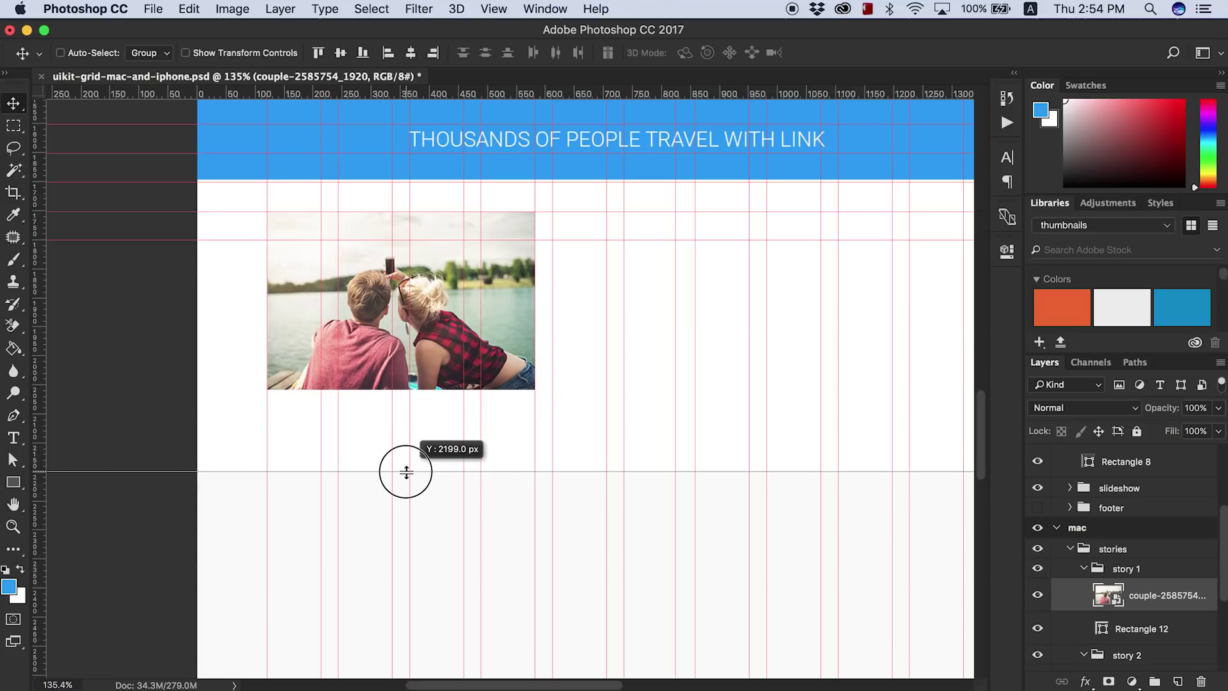
pyautogui.moveTo(399, 456)
pyautogui.mouseDown()
pyautogui.moveTo(398, 467)
pyautogui.moveTo(397, 444)
pyautogui.mouseUp()
# - Enlarge the couple photo to about 133% and mask it to a rectangular selection
pyautogui.press('super+t')
pyautogui.moveTo(535, 389); pyautogui.dragTo(624, 448)
pyautogui.press('Return')
pyautogui.click(14, 126)
pyautogui.moveTo(267, 212); pyautogui.dragTo(604, 444)
pyautogui.click(1108, 681)
pyautogui.press('v')
pyautogui.click(1108, 595)
pyautogui.hotkey('shift', 'Left')
pyautogui.hotkey('shift', 'Left')
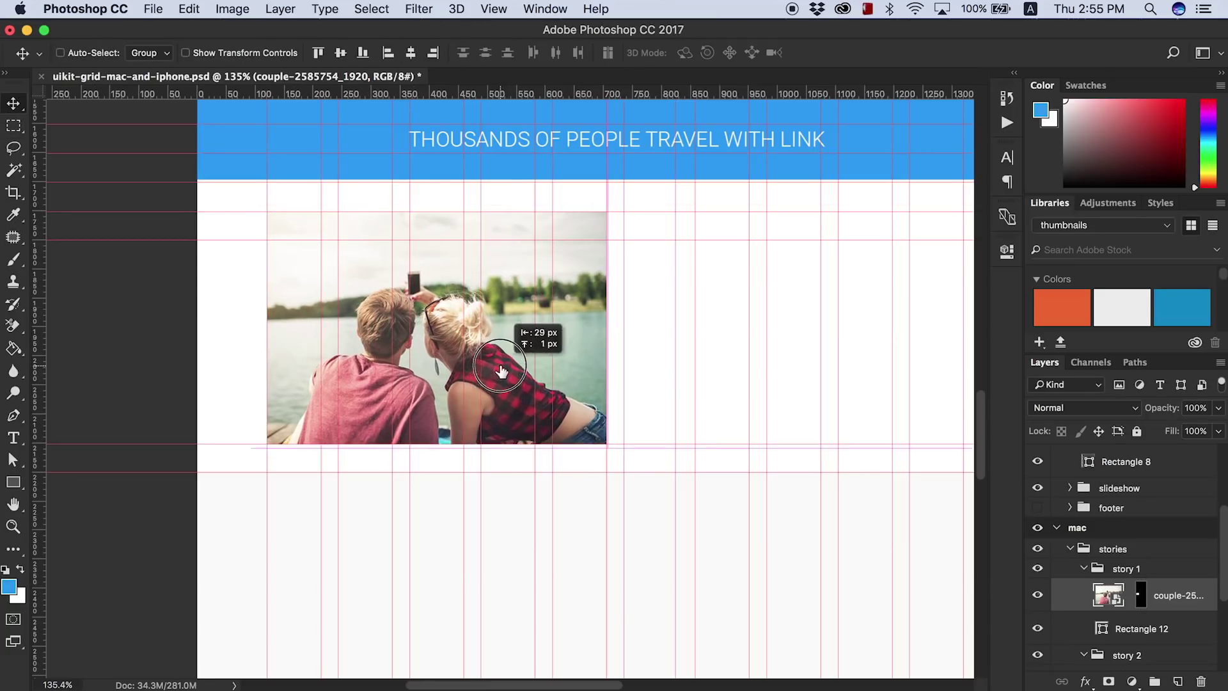
pyautogui.press('super+t')
pyautogui.press('Return')
# - Add a black heading 'SEAN AND GUPPIES STORY' right beside the photo
pyautogui.press('t')
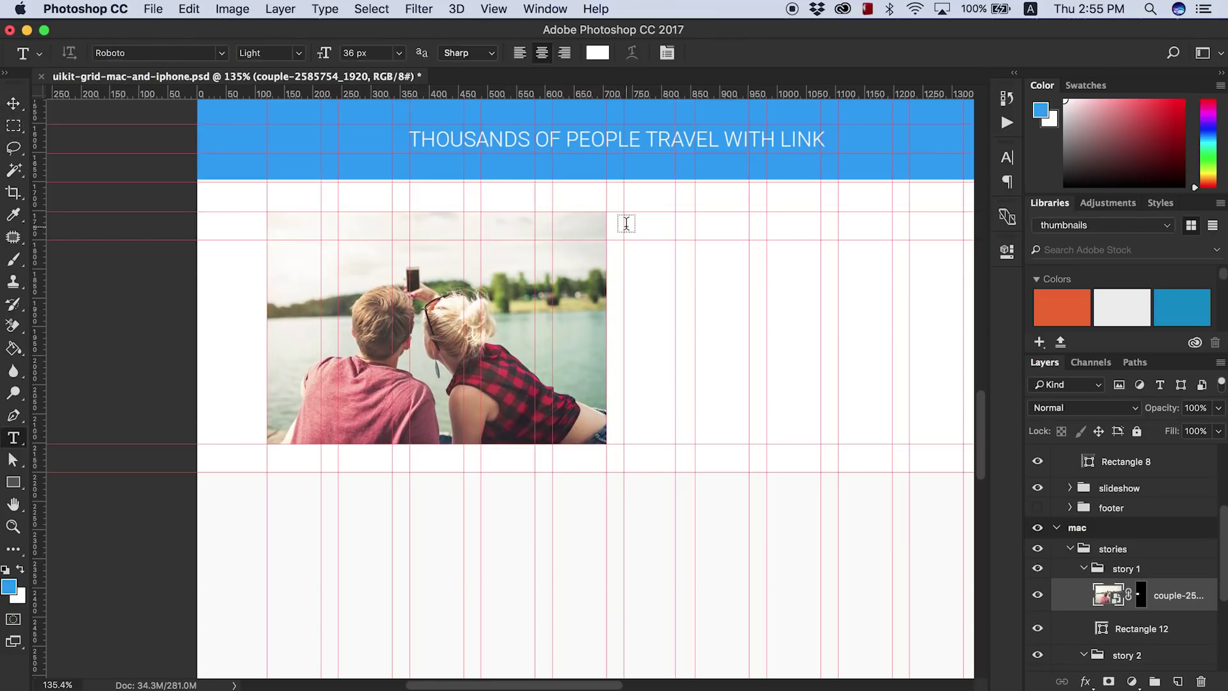
pyautogui.click(597, 52)
pyautogui.write('000000')
pyautogui.click(763, 158)
pyautogui.write('Our')
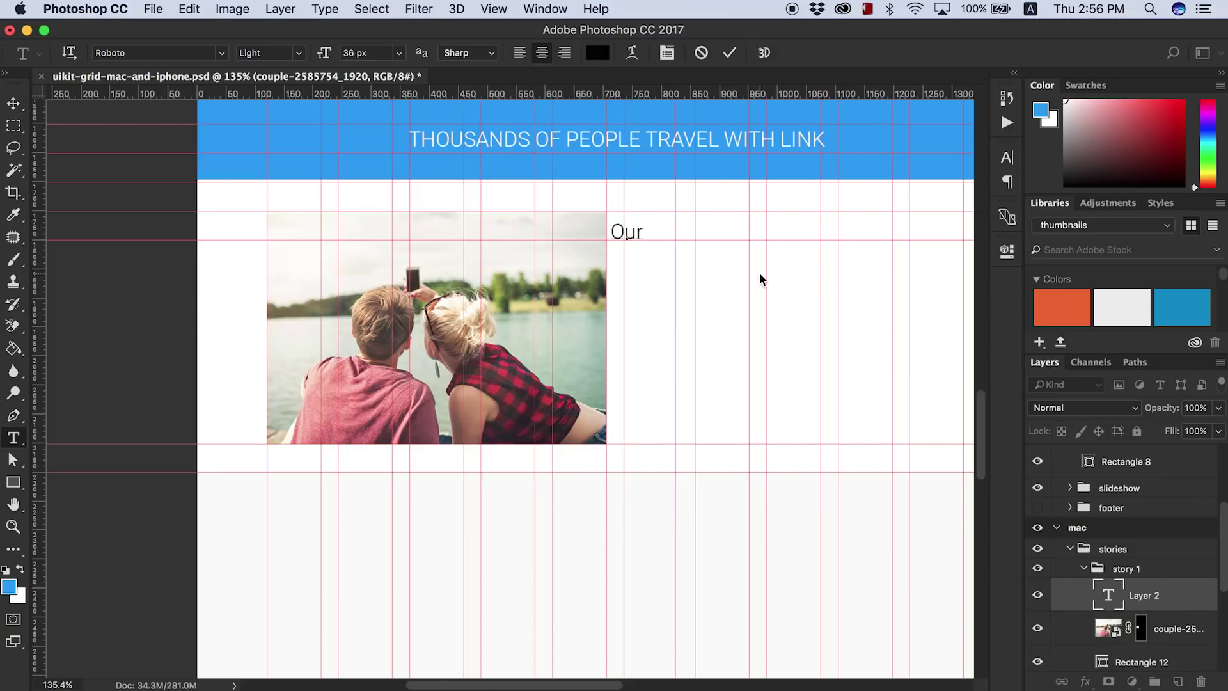
pyautogui.write(' STORY')
pyautogui.click(14, 104)
pyautogui.doubleClick(1108, 595)
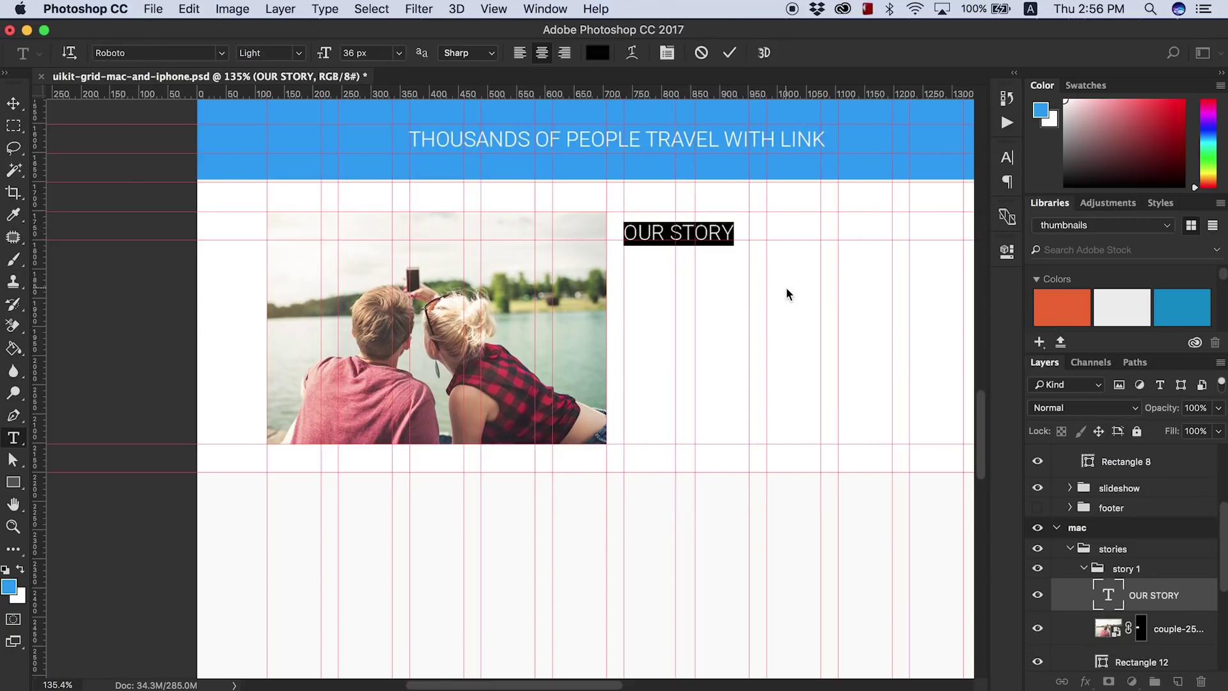
pyautogui.write('SEAN AND GUPPIES STORY')
pyautogui.press('super+Return')
pyautogui.press('v')
pyautogui.moveTo(654, 227); pyautogui.dragTo(727, 229)
# - Add a paragraph text box under the heading filled with lorem ipsum
pyautogui.press('t')
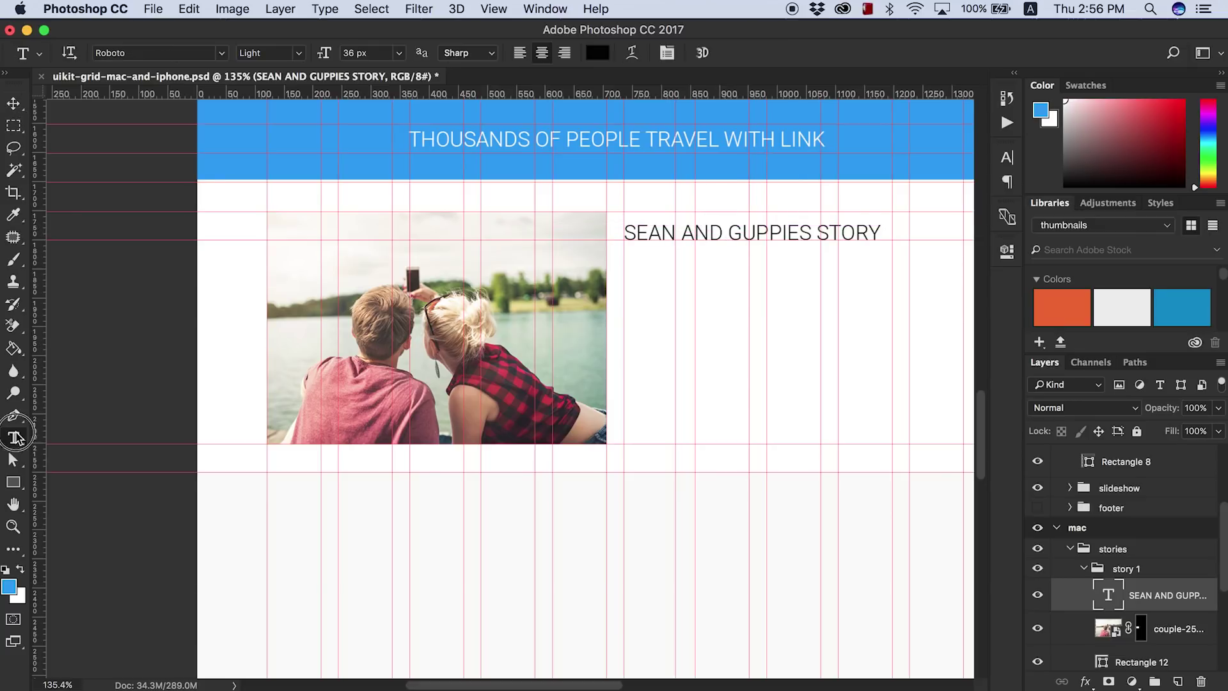
pyautogui.moveTo(880, 395); pyautogui.dragTo(892, 397)
pyautogui.click(1007, 156)
pyautogui.click(1007, 157)
pyautogui.click(325, 9)
pyautogui.click(337, 403)
pyautogui.press('super+Return')
# - Move the heading and paragraph down about 42 px together
pyautogui.press('v')
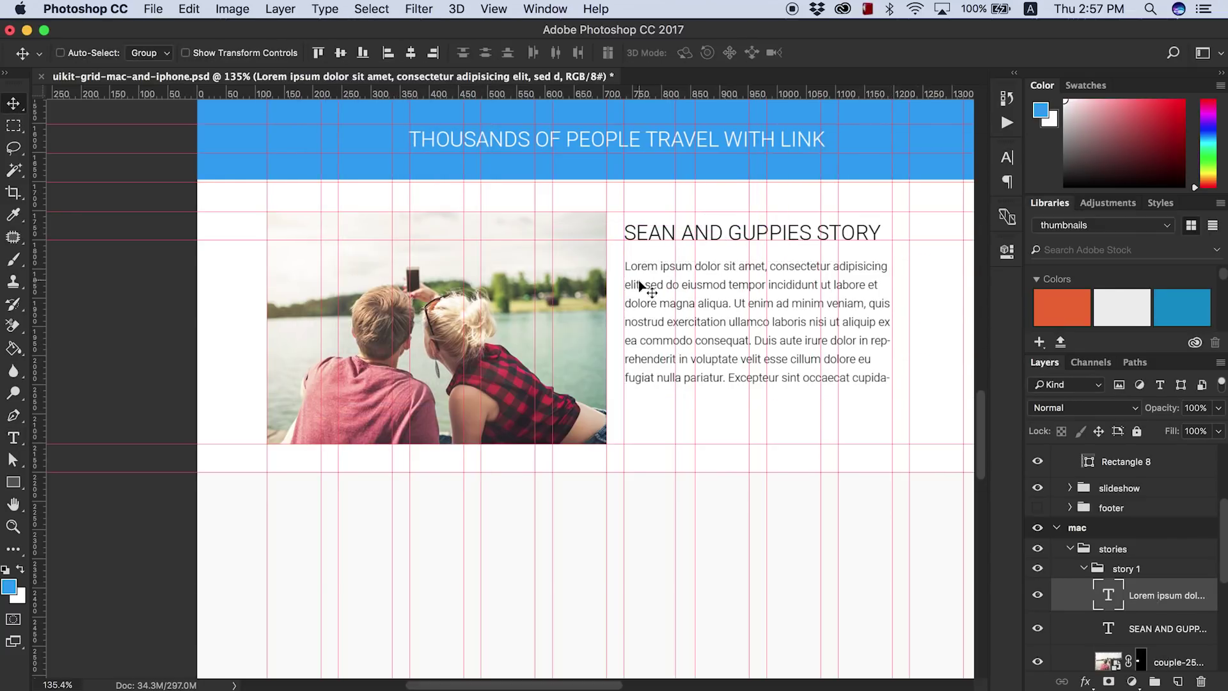
pyautogui.keyDown('shift'); pyautogui.click(1167, 628); pyautogui.keyUp('shift')
pyautogui.moveTo(732, 295); pyautogui.dragTo(731, 320)
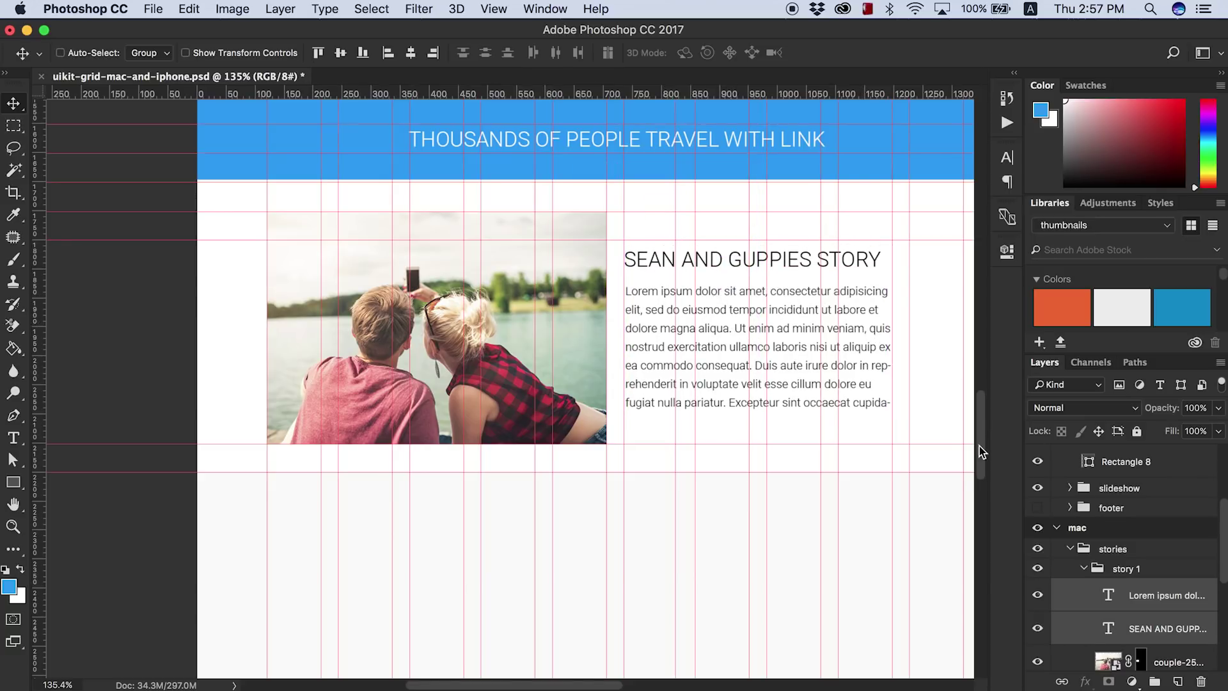
pyautogui.scroll(-3, 978, 448)
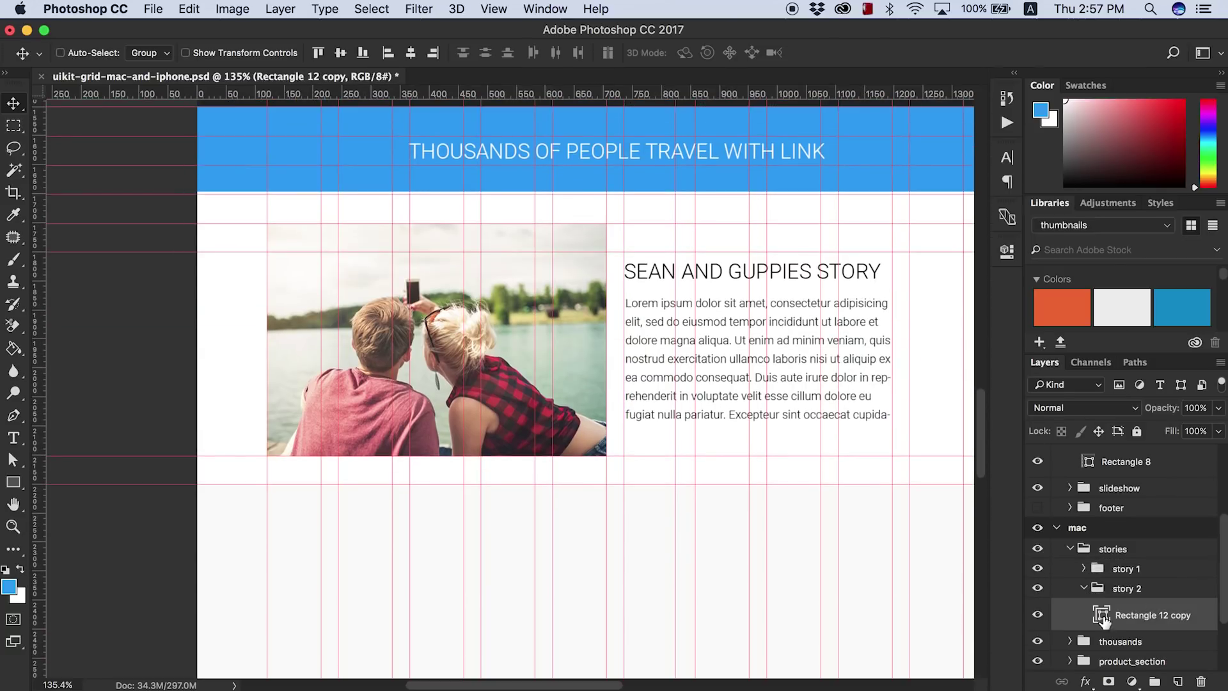
pyautogui.doubleClick(1107, 595)
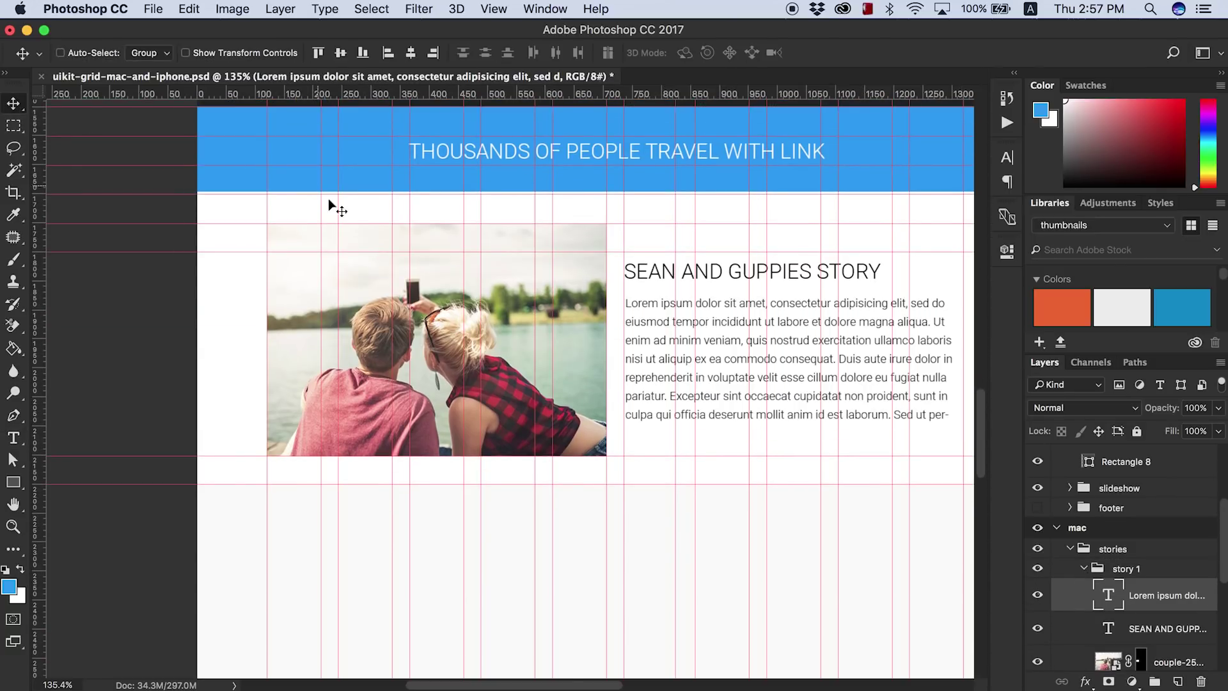
pyautogui.scroll(-5, 972, 439)
pyautogui.hscroll(3, 973, 439)
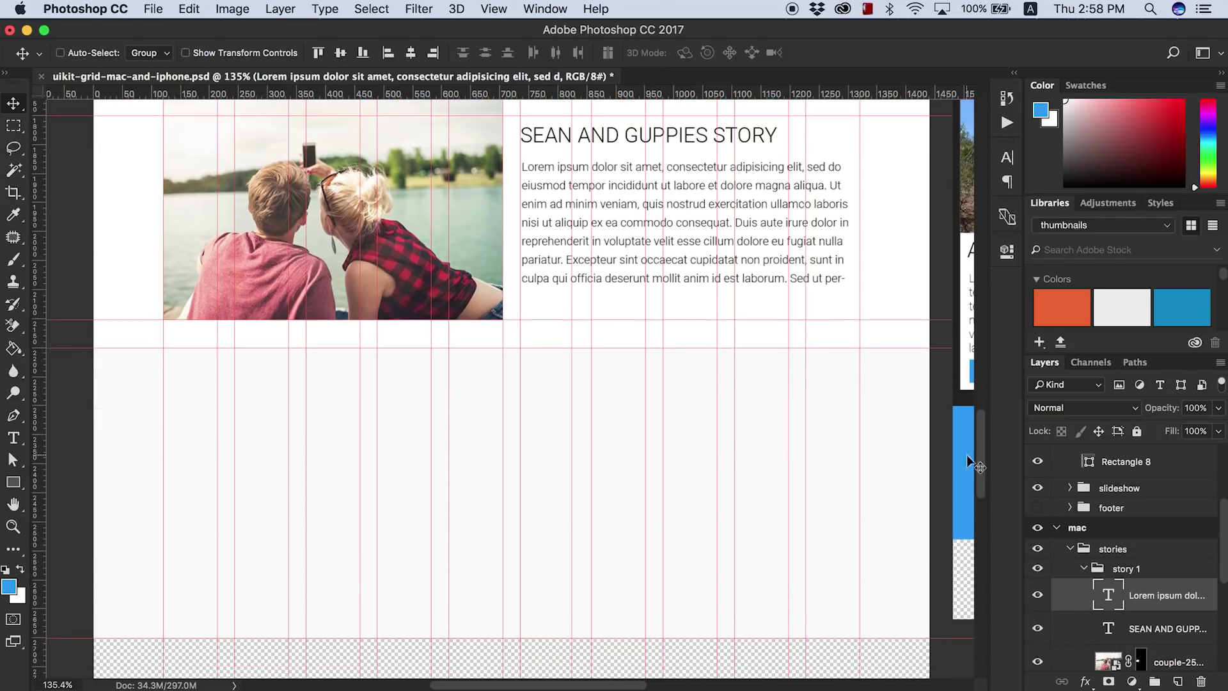
# - Place the tropical beach photo in the second story block and mask it
pyautogui.click(176, 687)
pyautogui.press('Up')
pyautogui.press('Up')
pyautogui.press('Up')
pyautogui.press('Up')
pyautogui.press('Down')
pyautogui.press('Down')
pyautogui.press('Down')
pyautogui.press('Down')
pyautogui.press('Down')
pyautogui.press('Down')
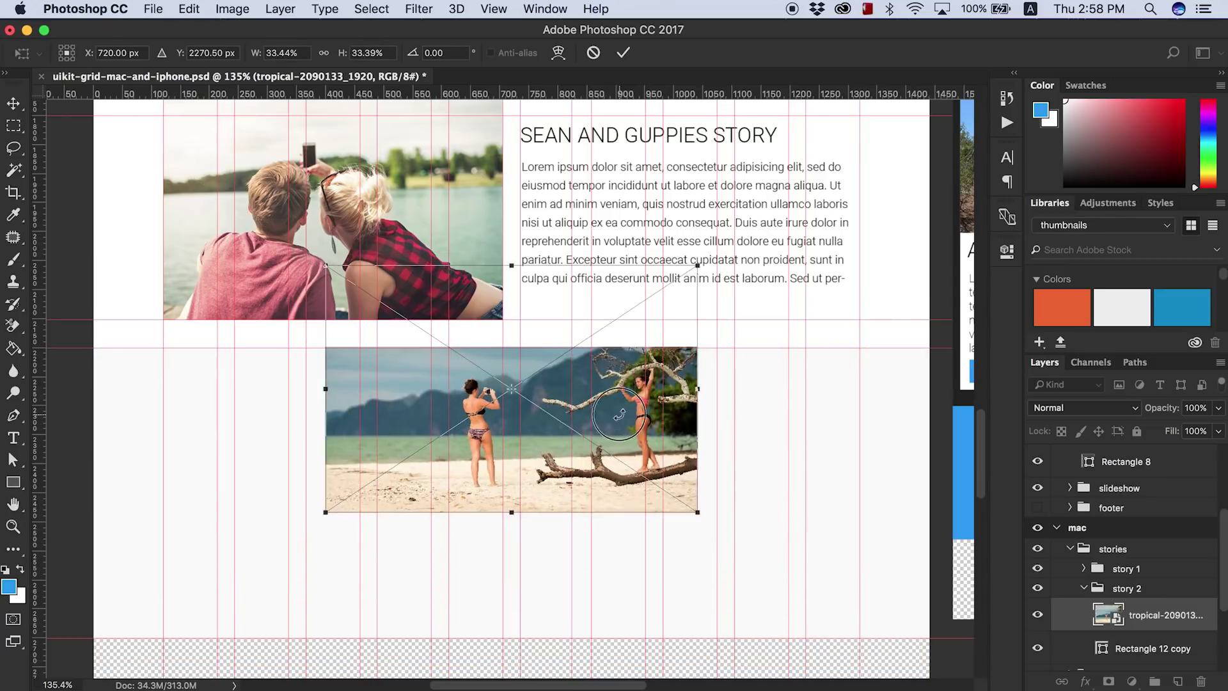
pyautogui.moveTo(619, 414); pyautogui.dragTo(782, 576)
pyautogui.press('Return')
pyautogui.moveTo(660, 96); pyautogui.dragTo(396, 469)
pyautogui.moveTo(608, 346); pyautogui.dragTo(617, 273)
pyautogui.press('m')
pyautogui.click(1109, 682)
# - Copy story 1's heading and paragraph into story 2, left of the beach photo
pyautogui.press('t')
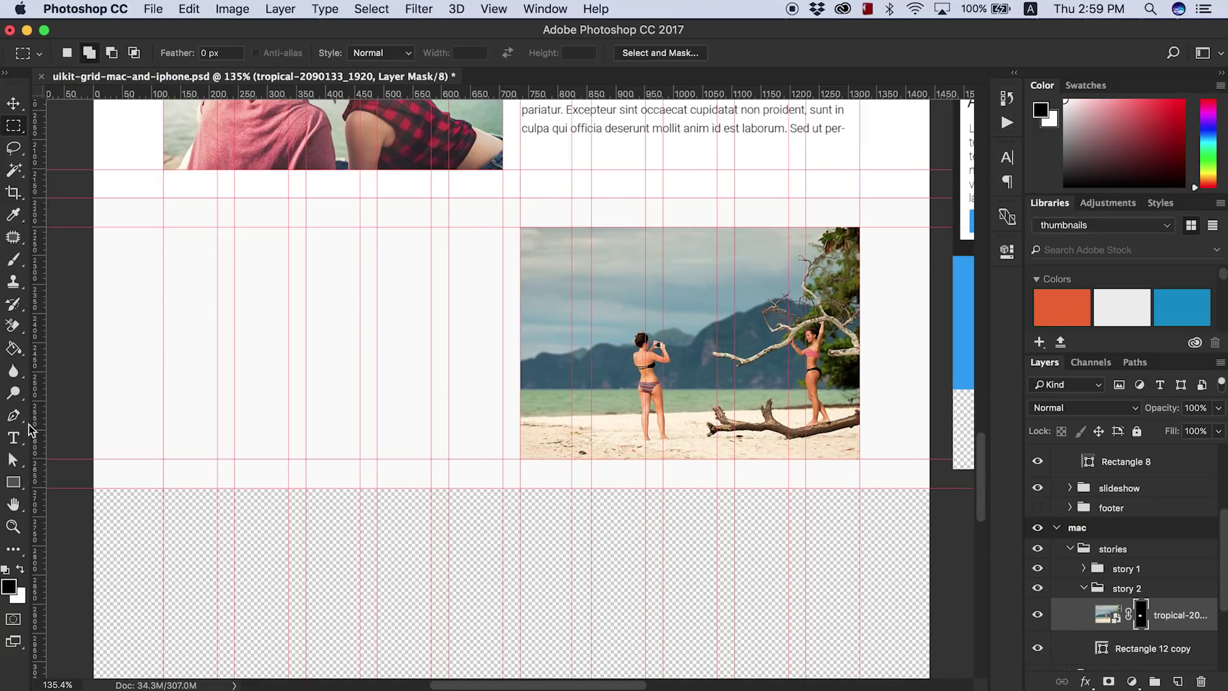
pyautogui.click(1125, 591)
pyautogui.keyDown('shift'); pyautogui.click(1180, 547); pyautogui.keyUp('shift')
pyautogui.moveTo(1179, 548); pyautogui.dragTo(1126, 550)
pyautogui.click(1082, 494)
pyautogui.click(1167, 574)
pyautogui.moveTo(985, 457); pyautogui.dragTo(985, 416)
pyautogui.press('v')
pyautogui.click(1167, 540)
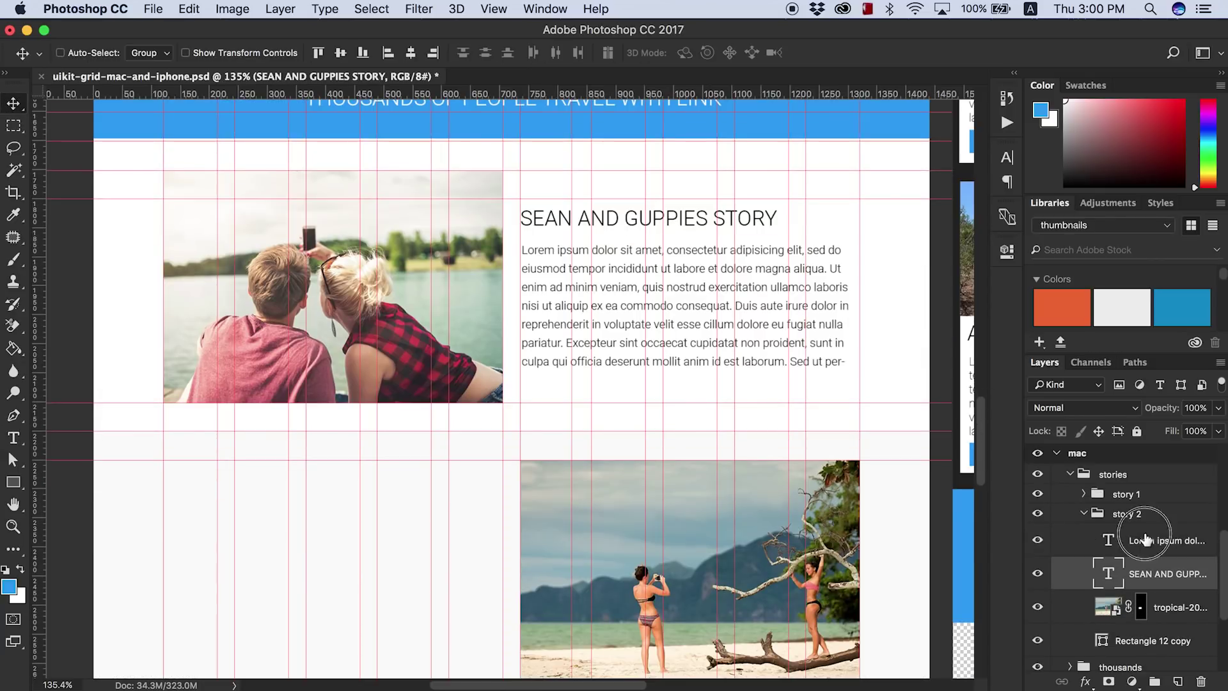
pyautogui.keyDown('shift'); pyautogui.click(1167, 574); pyautogui.keyUp('shift')
pyautogui.moveTo(611, 247); pyautogui.dragTo(260, 526)
# - Retitle the copied heading TAZZ AND SAM'S STORY and align it with the paragraph's left edge
pyautogui.scroll(-5, 486, 384)
pyautogui.doubleClick(1109, 575)
pyautogui.write('TAS')
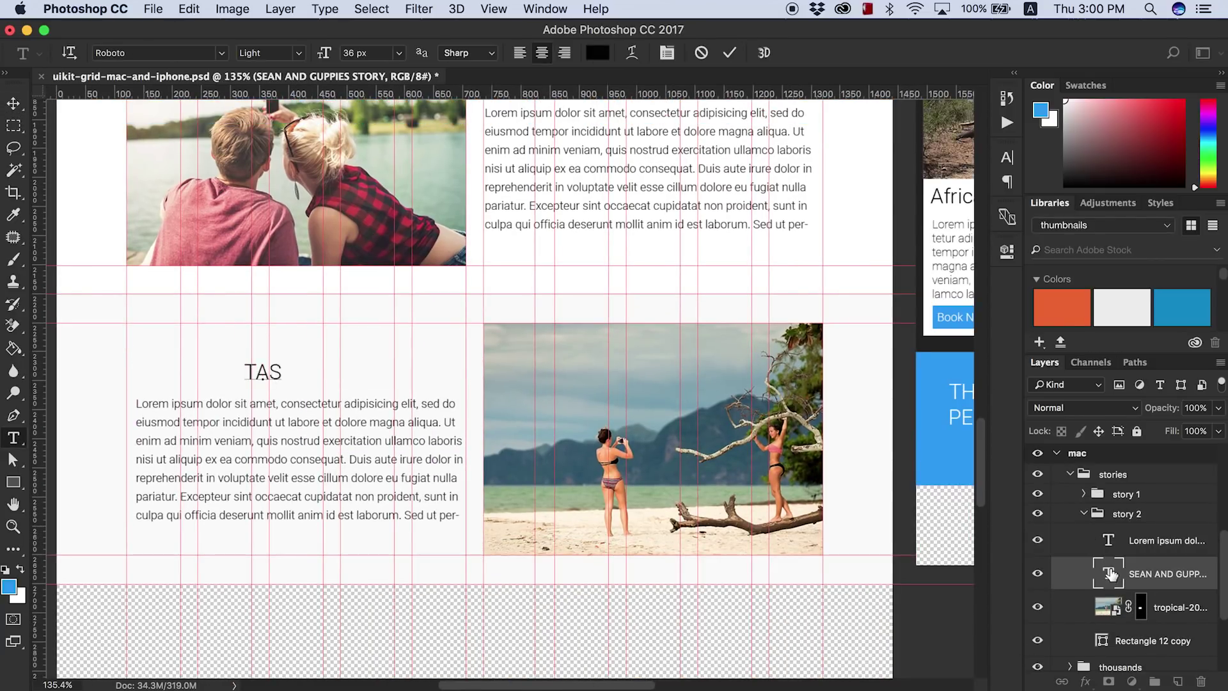
pyautogui.write("Z AND SAM'S STORY")
pyautogui.click(13, 102)
pyautogui.moveTo(349, 358); pyautogui.dragTo(217, 358)
# - Collapse story 2 and move the footer group into the mac group, below the story panels
pyautogui.scroll(-2, 895, 435)
pyautogui.scroll(-3, 888, 440)
pyautogui.hscroll(4, 888, 440)
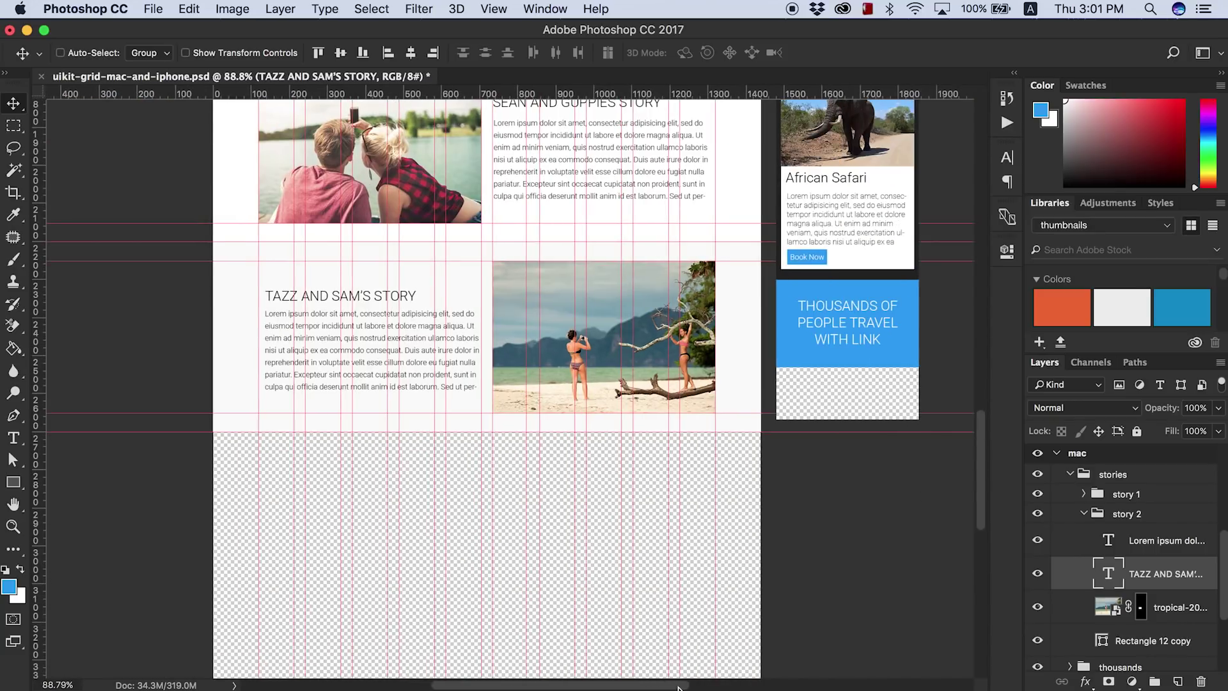
pyautogui.scroll(-3, 895, 576)
pyautogui.click(1083, 514)
pyautogui.click(1100, 628)
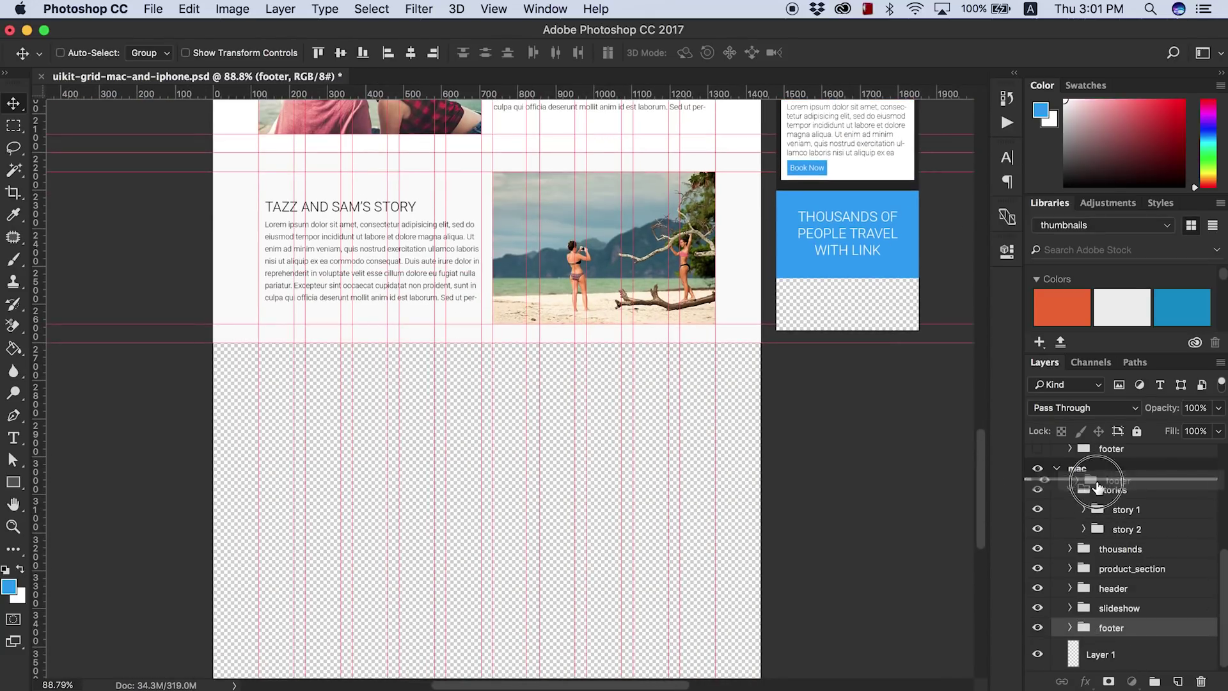
pyautogui.moveTo(1097, 488); pyautogui.dragTo(1098, 484)
# - Create a new 'stories' group inside the iphone artboard and position it in the layer stack
pyautogui.scroll(-3, 721, 397)
pyautogui.scroll(6, 767, 416)
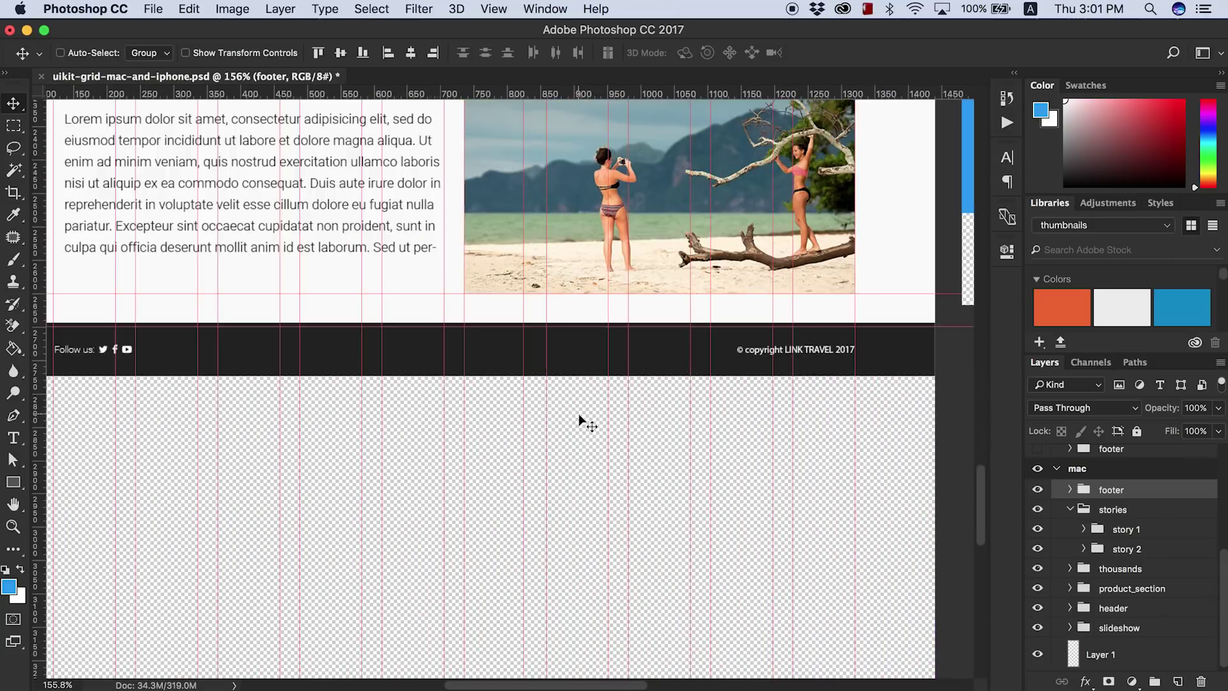
pyautogui.scroll(-4, 578, 413)
pyautogui.scroll(3, 980, 488)
pyautogui.hscroll(2, 981, 488)
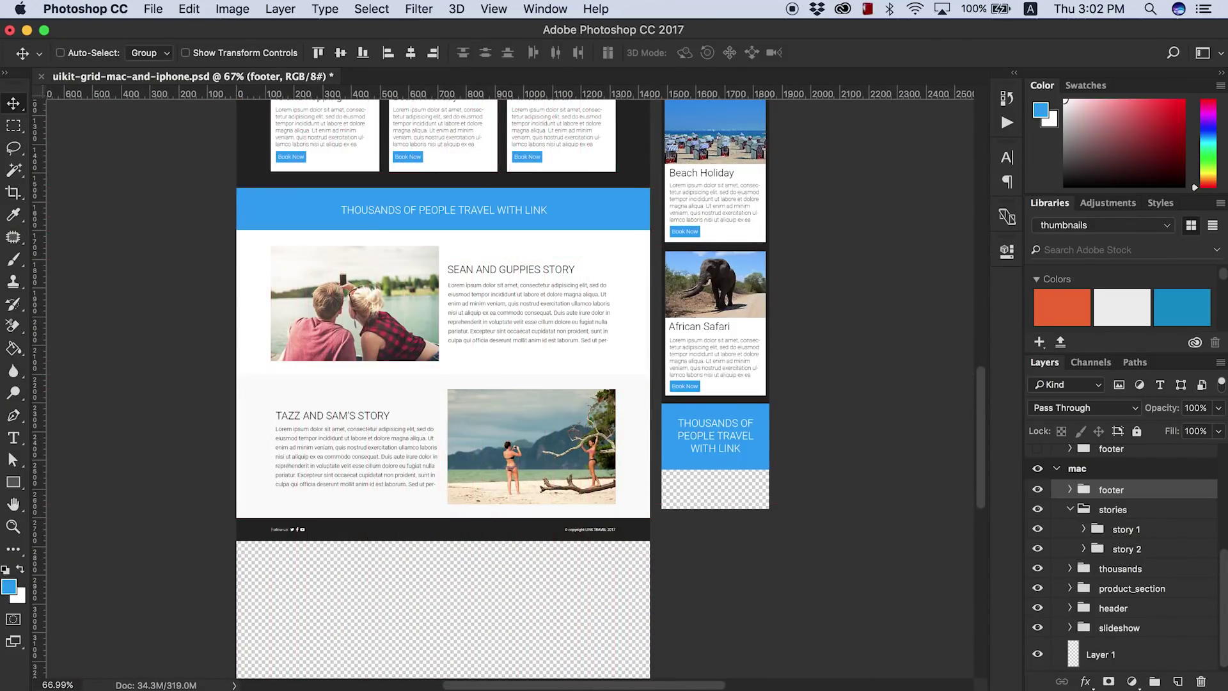
pyautogui.hscroll(2, 979, 491)
pyautogui.scroll(-5, 1119, 544)
pyautogui.click(1155, 681)
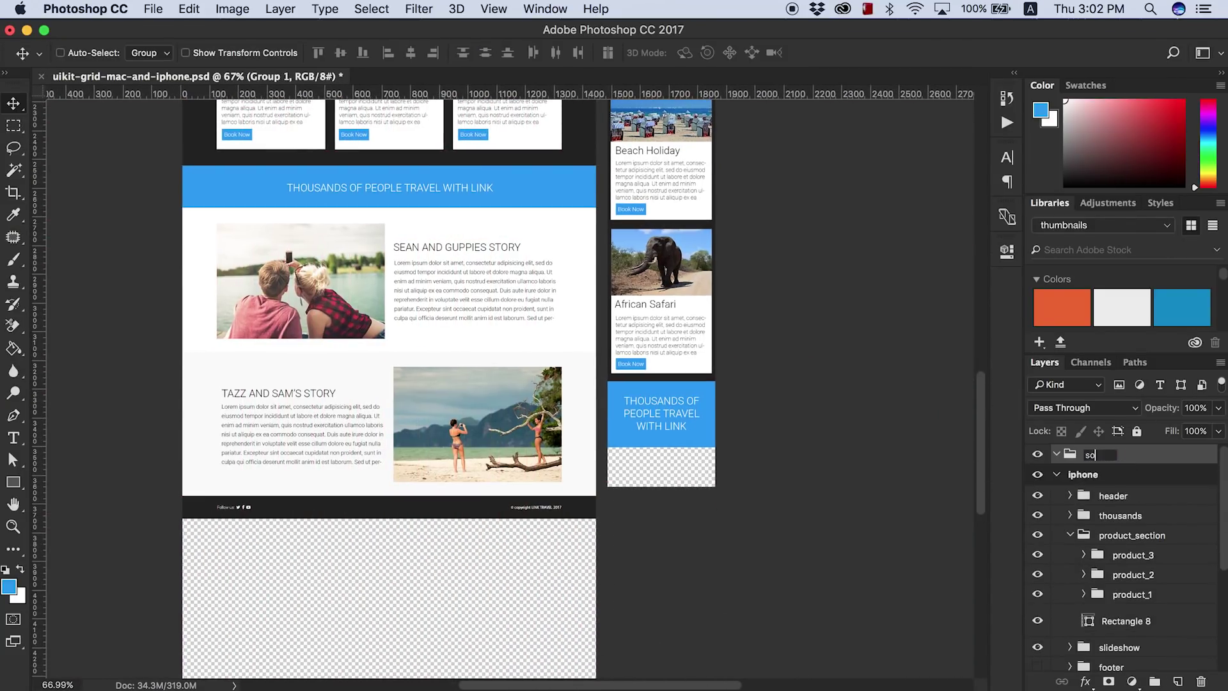
pyautogui.moveTo(1090, 489); pyautogui.dragTo(1100, 569)
pyautogui.scroll(-3, 703, 320)
pyautogui.hscroll(1, 703, 319)
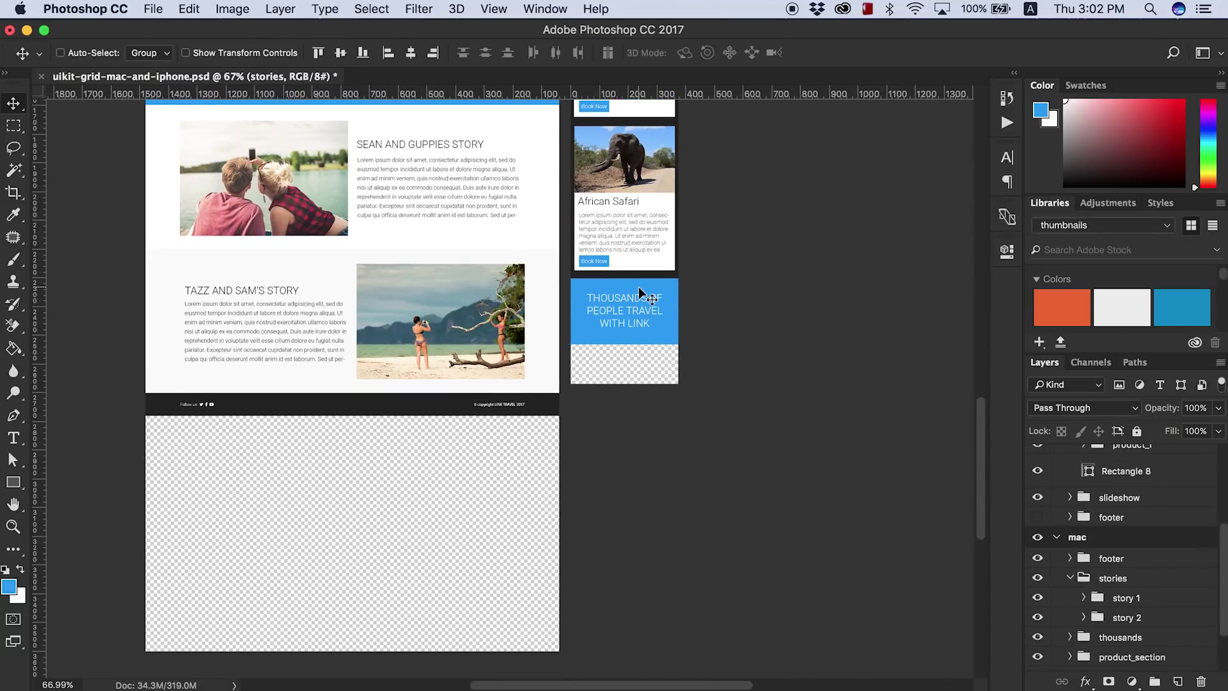
pyautogui.scroll(4, 1214, 549)
# - Make the iphone artboard taller by entering a new Height value, worked out with the calculator
pyautogui.scroll(-4, 1214, 562)
pyautogui.scroll(4, 1151, 512)
pyautogui.click(1082, 454)
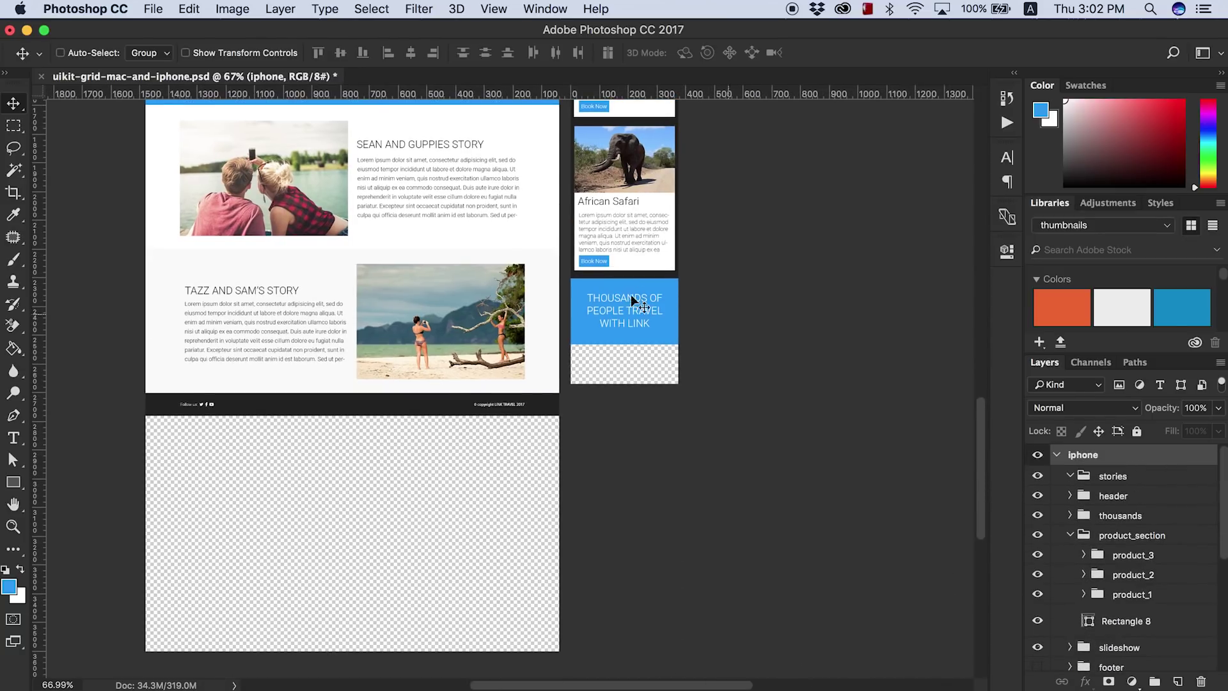
pyautogui.press('super+space')
pyautogui.write('calc')
pyautogui.press('Return')
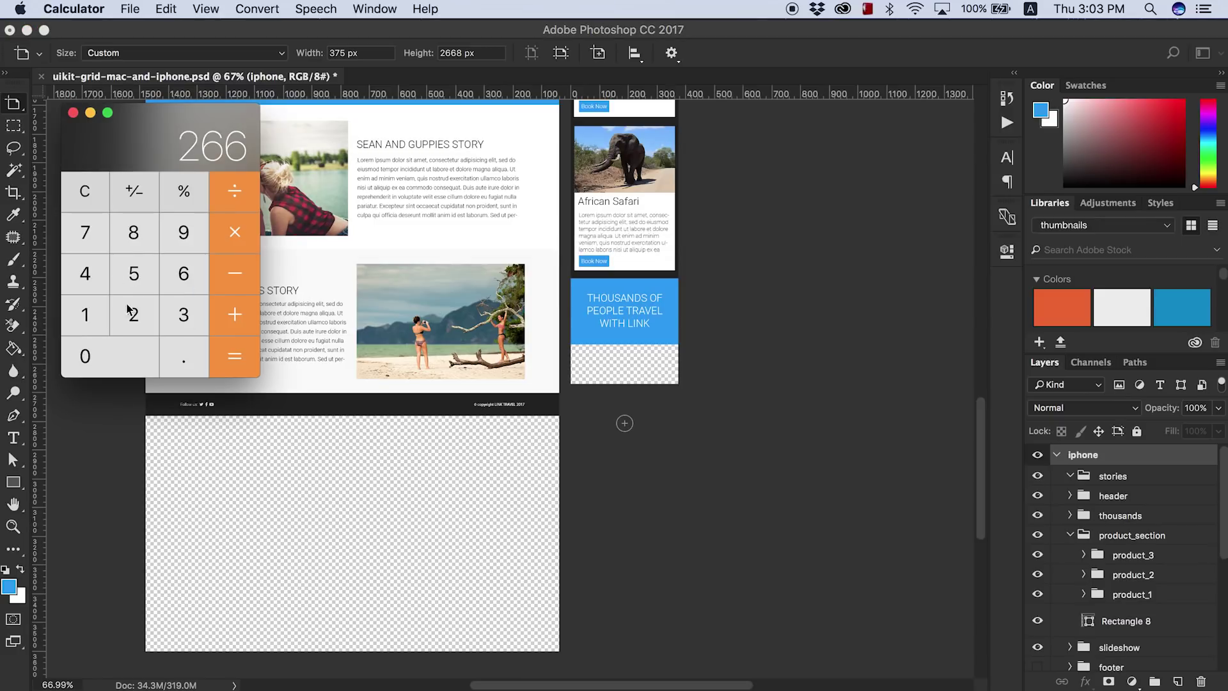
pyautogui.press('super+q')
pyautogui.click(446, 54)
pyautogui.press('BackSpace')
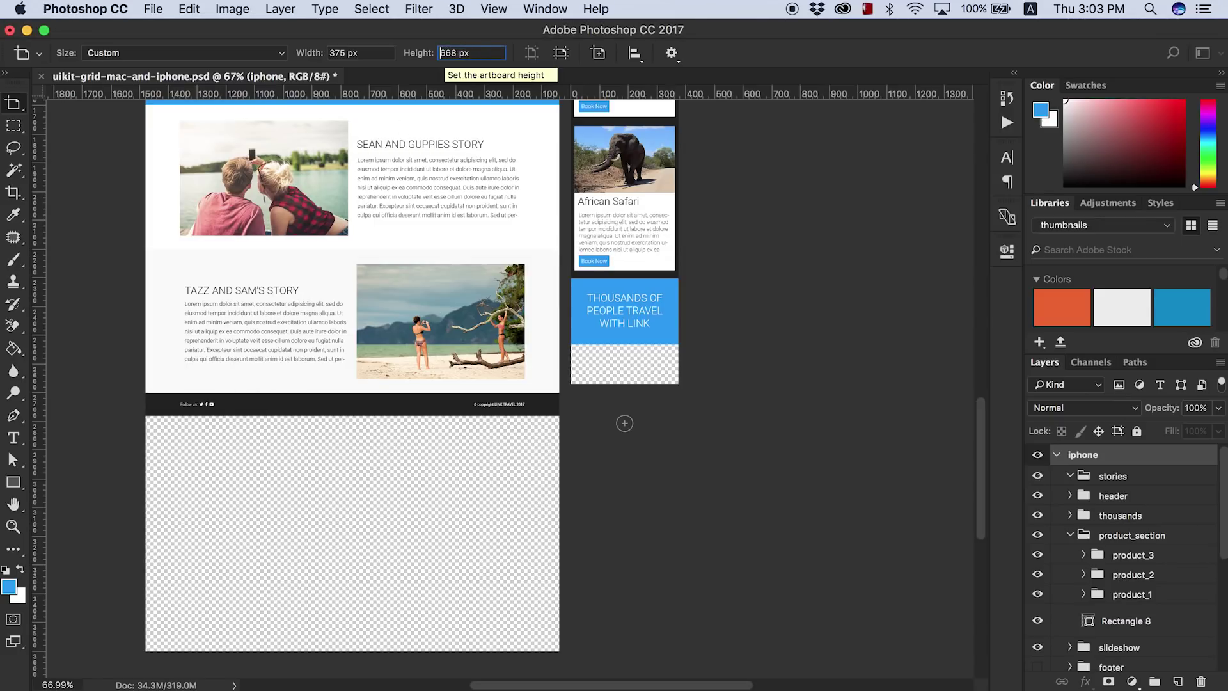
pyautogui.press('Return')
# - Alt-drag copies of both story groups into the iphone stories group and stack them vertically
pyautogui.press('v')
pyautogui.scroll(-1, 1126, 575)
pyautogui.moveTo(1151, 607); pyautogui.dragTo(1114, 484)
pyautogui.scroll(3, 984, 417)
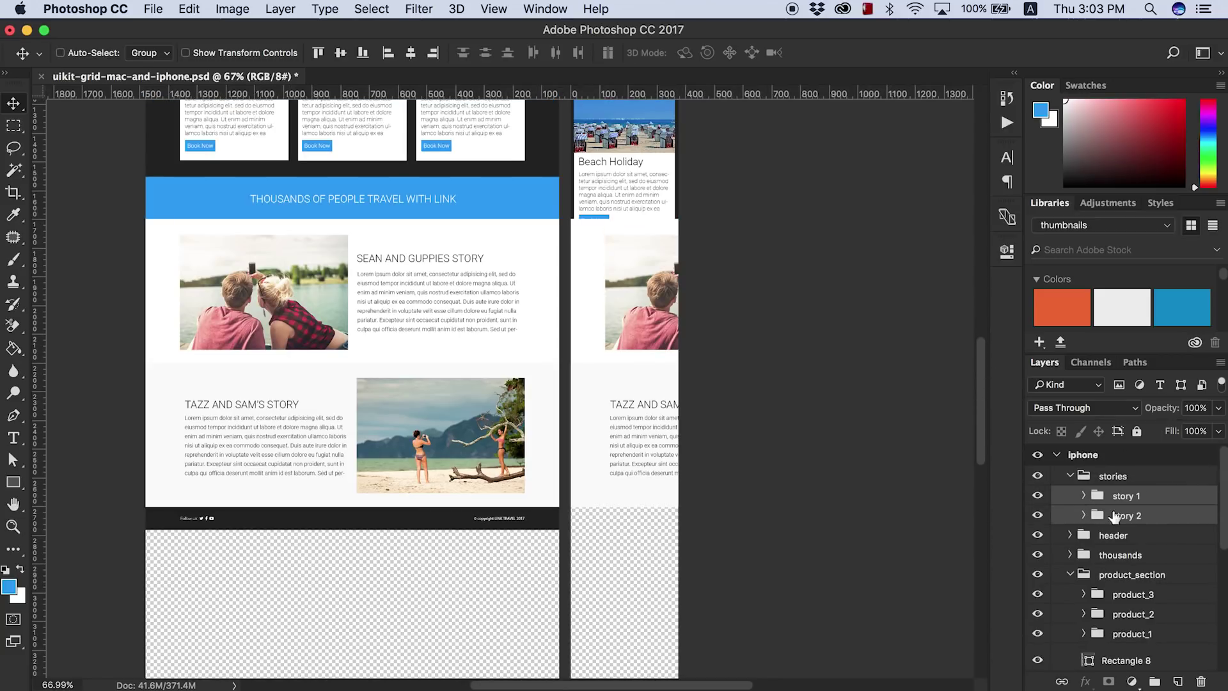
pyautogui.moveTo(581, 249); pyautogui.dragTo(581, 487)
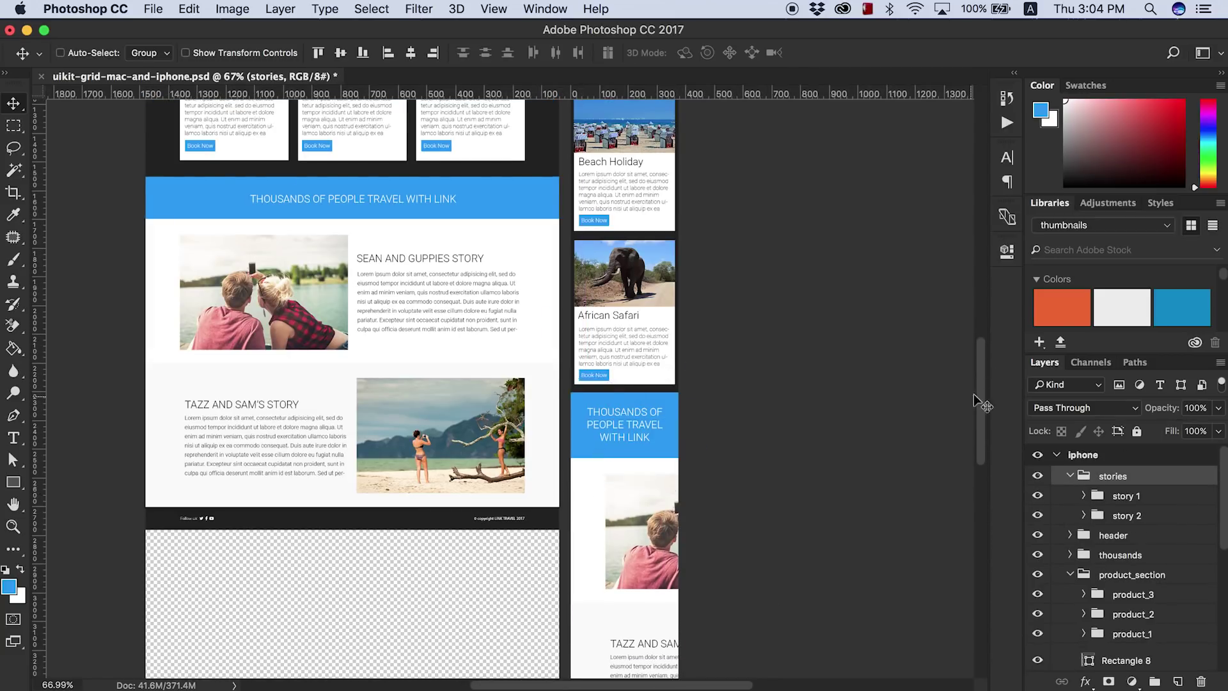
pyautogui.scroll(-5, 978, 394)
pyautogui.moveTo(665, 414); pyautogui.dragTo(665, 573)
# - Stretch story 1's background rectangle taller with Free Transform
pyautogui.click(1107, 587)
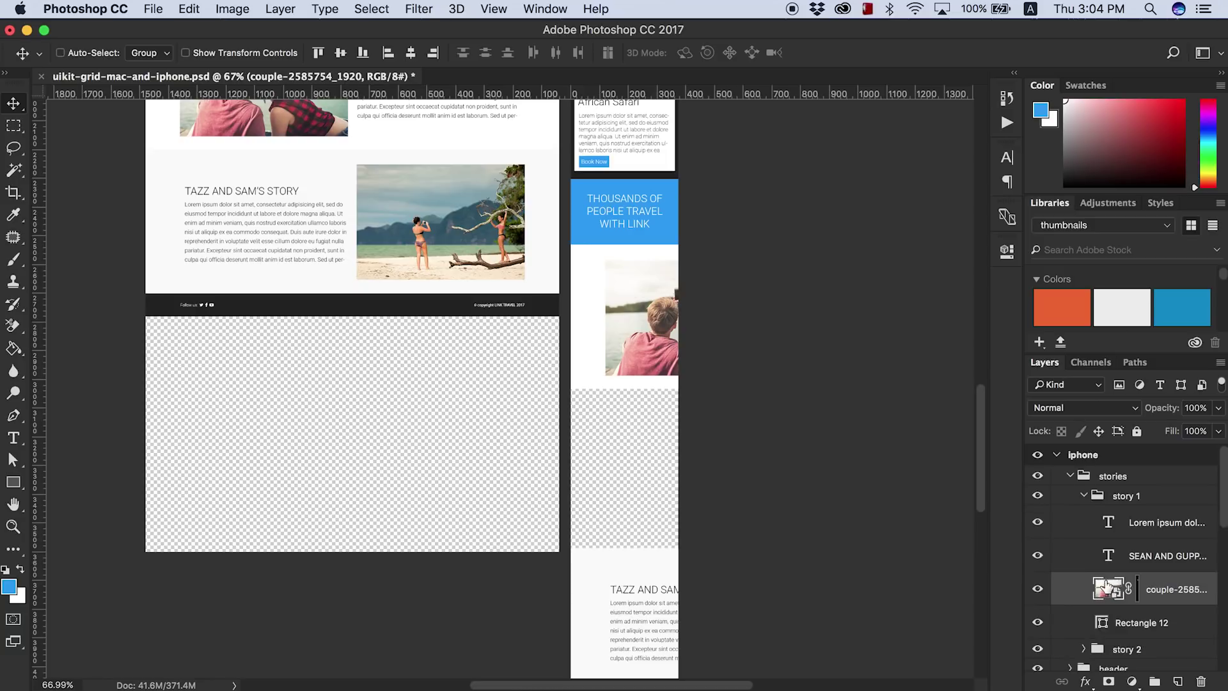
pyautogui.hotkey('alt', '[')
pyautogui.press('super+t')
pyautogui.hscroll(3, 703, 384)
pyautogui.moveTo(697, 386); pyautogui.dragTo(693, 526)
pyautogui.press('Return')
pyautogui.scroll(5, 599, 383)
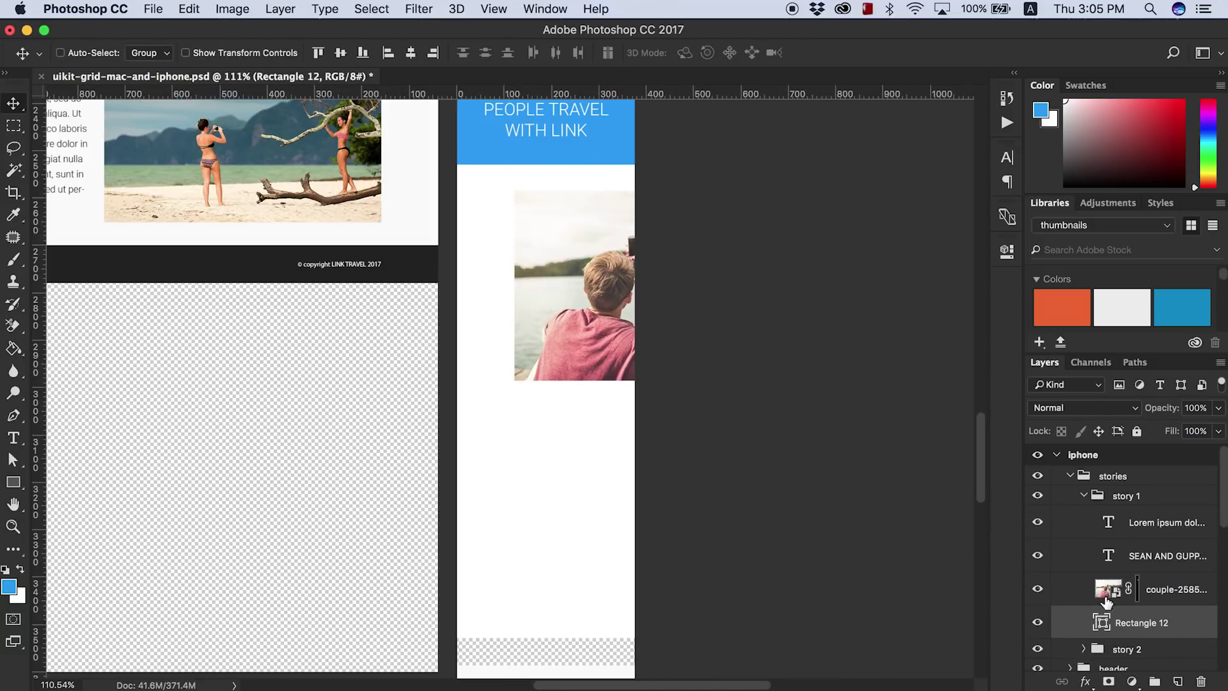
# - Move the couple photo up to the guide and resize it to span the artboard width
pyautogui.hotkey('alt', ']')
pyautogui.moveTo(620, 263); pyautogui.dragTo(564, 181)
pyautogui.scroll(4, 562, 173)
pyautogui.moveTo(417, 252); pyautogui.dragTo(417, 209)
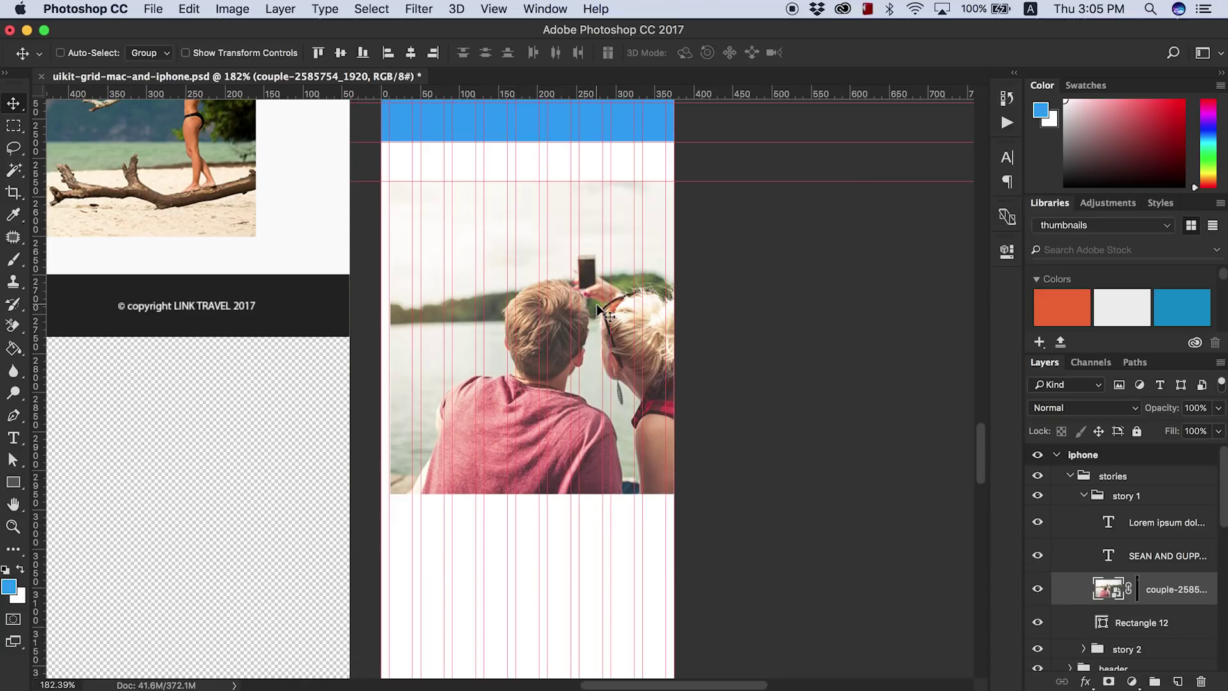
pyautogui.hotkey('ctrl', 't')
pyautogui.moveTo(871, 506); pyautogui.dragTo(713, 406)
pyautogui.moveTo(645, 364); pyautogui.dragTo(505, 275)
pyautogui.moveTo(571, 311); pyautogui.dragTo(672, 370)
pyautogui.press('Return')
pyautogui.hotkey('ctrl', 't')
pyautogui.press('Return')
# - Raise the SEAN AND GUPPIES heading above the paragraph, centre-align it on two lines below the photo
pyautogui.click(1167, 555)
pyautogui.scroll(-3, 836, 392)
pyautogui.hotkey('ctrl', ']')
pyautogui.doubleClick(1107, 521)
pyautogui.scroll(5, 799, 431)
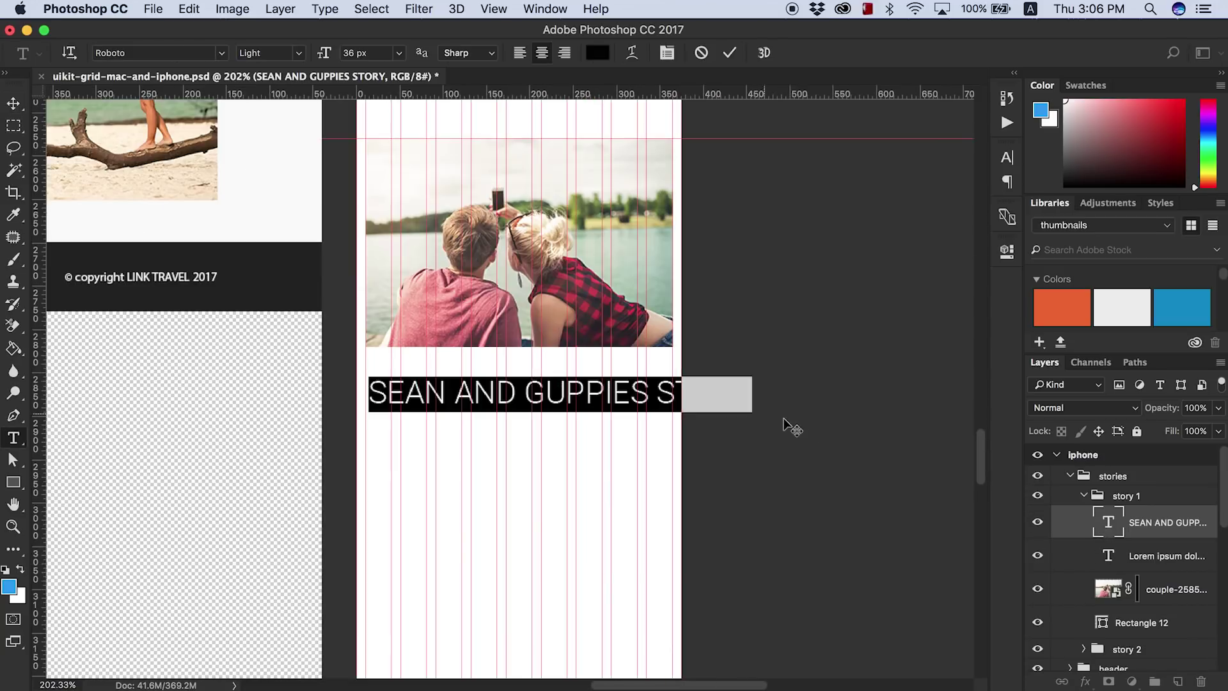
pyautogui.press('Escape')
pyautogui.press('v')
pyautogui.moveTo(491, 386); pyautogui.dragTo(630, 625)
pyautogui.doubleClick(481, 377)
pyautogui.hotkey('ctrl', 'shift', 'c')
# - Narrow the story paragraph's text box to fit the phone width
pyautogui.hotkey('ctrl', 'Return')
pyautogui.doubleClick(1107, 522)
pyautogui.moveTo(872, 554); pyautogui.dragTo(658, 479)
pyautogui.press('Escape')
# - Shorten story 1's background rectangle to fit its content
pyautogui.press('v')
pyautogui.scroll(-6, 624, 384)
pyautogui.keyDown('ctrl'); pyautogui.click(623, 524); pyautogui.keyUp('ctrl')
pyautogui.hotkey('ctrl', 't')
pyautogui.press('Return')
# - Move the Rectangle 12 copy background up into place for the second story
pyautogui.scroll(-3, 658, 480)
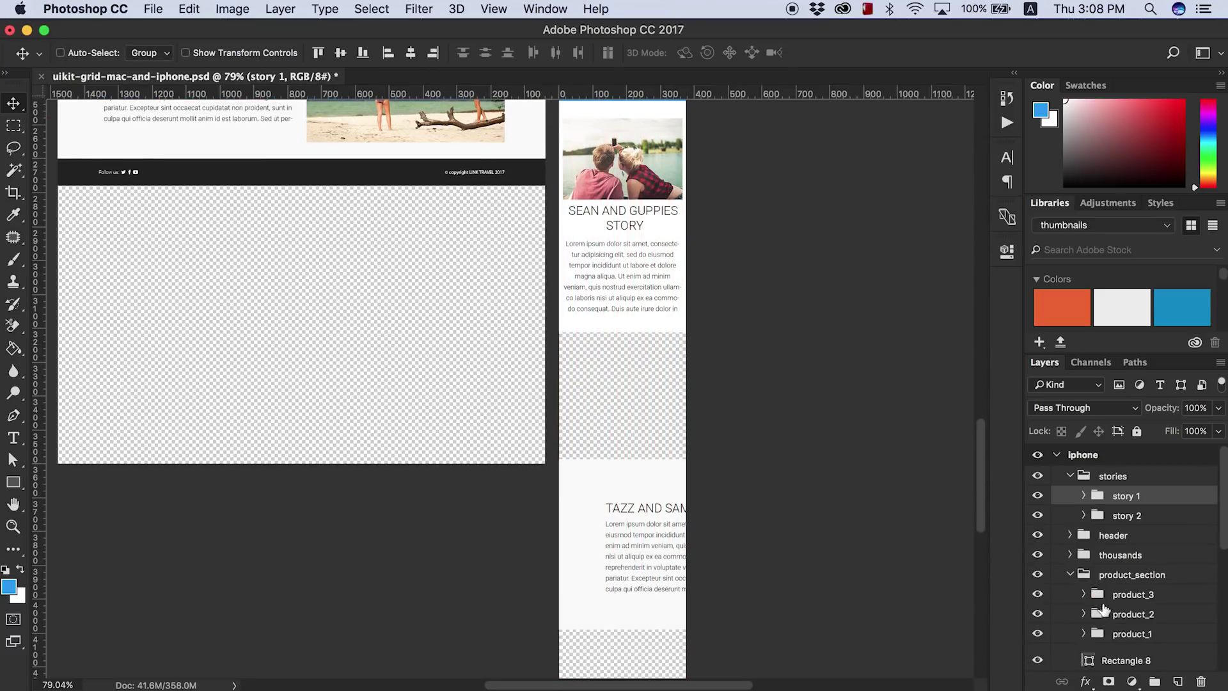
pyautogui.hotkey('ctrl', 't')
pyautogui.moveTo(767, 485); pyautogui.dragTo(666, 359)
pyautogui.hscroll(6, 767, 396)
pyautogui.moveTo(845, 419); pyautogui.dragTo(845, 419)
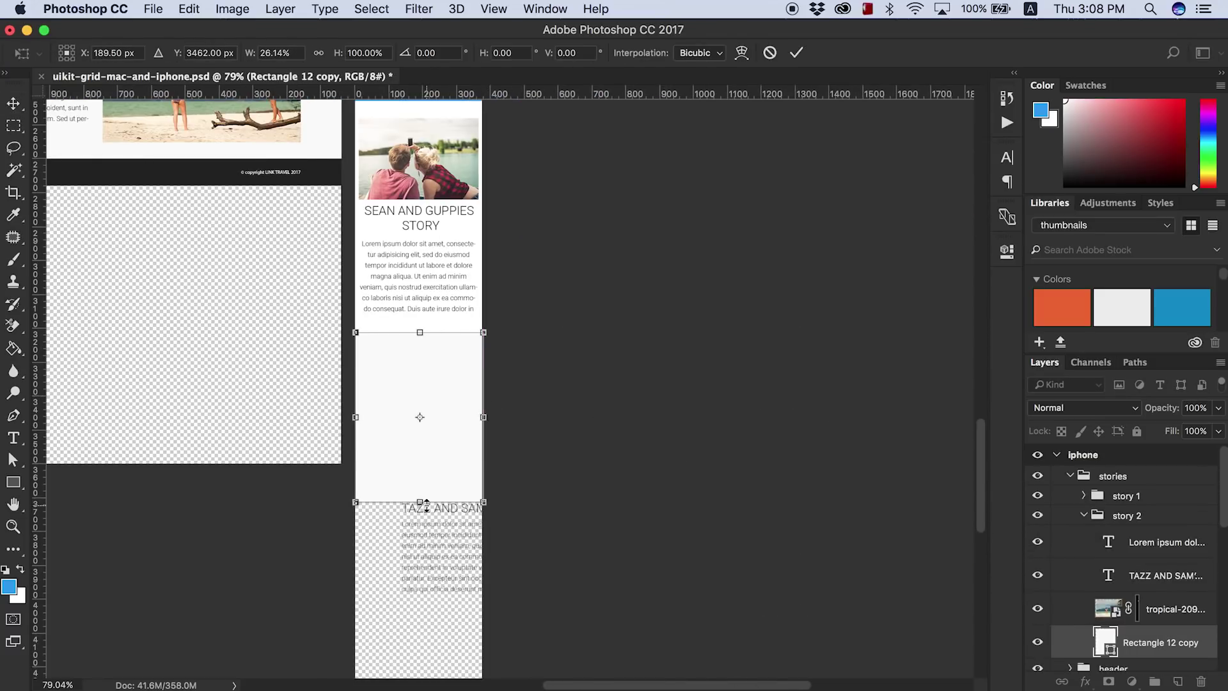
pyautogui.press('Return')
# - Place the tropical beach photo in the iPhone story 2 and add a guide below it
pyautogui.moveTo(1107, 608); pyautogui.dragTo(466, 488)
pyautogui.scroll(3, 583, 482)
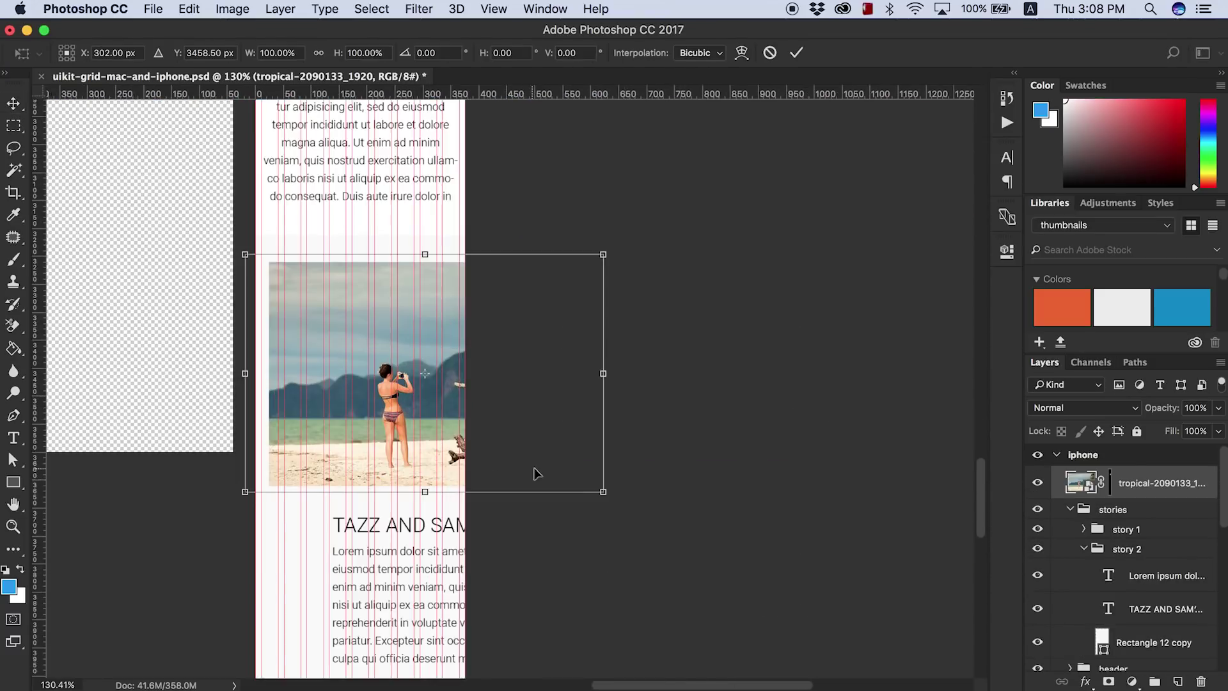
pyautogui.scroll(3, 283, 271)
pyautogui.press('Return')
pyautogui.scroll(5, 972, 460)
pyautogui.scroll(-5, 972, 457)
pyautogui.moveTo(563, 96); pyautogui.dragTo(515, 313)
pyautogui.moveTo(509, 97); pyautogui.dragTo(493, 360)
pyautogui.scroll(-3, 952, 492)
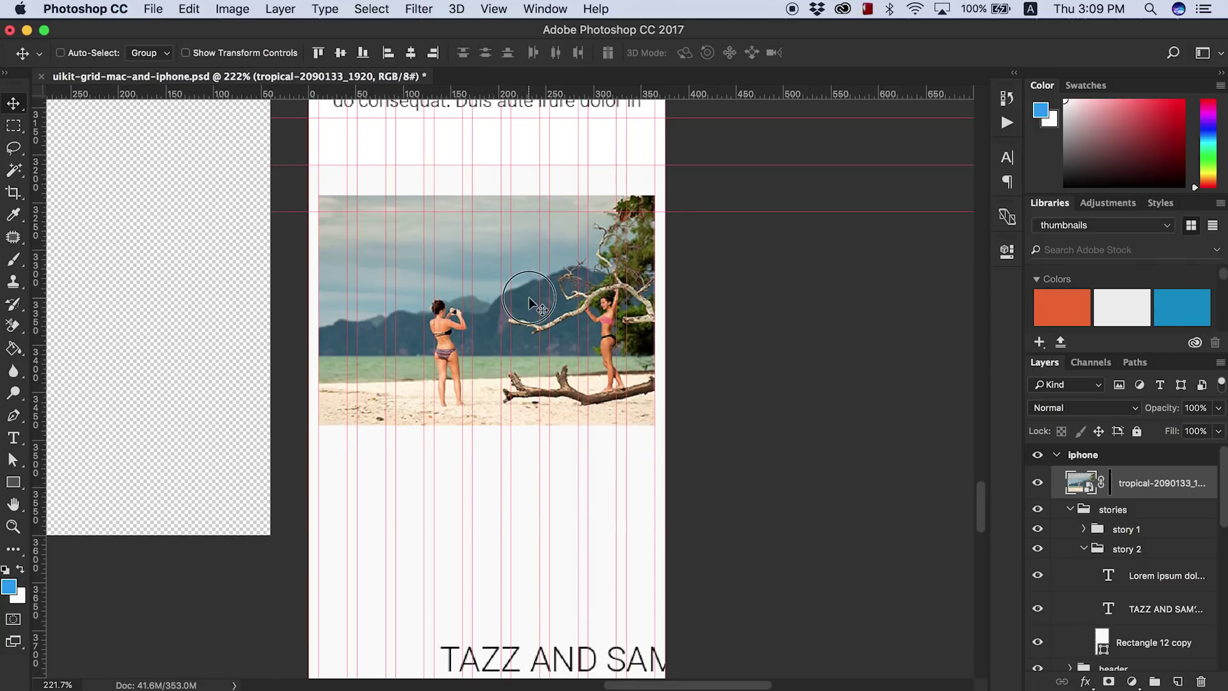
# - Centre-align the TAZZ' AND SAM'S STORY heading and centre it under the beach photo
pyautogui.moveTo(1080, 482); pyautogui.dragTo(1125, 562)
pyautogui.scroll(-3, 909, 546)
pyautogui.keyDown('super'); pyautogui.click(737, 618); pyautogui.keyUp('super')
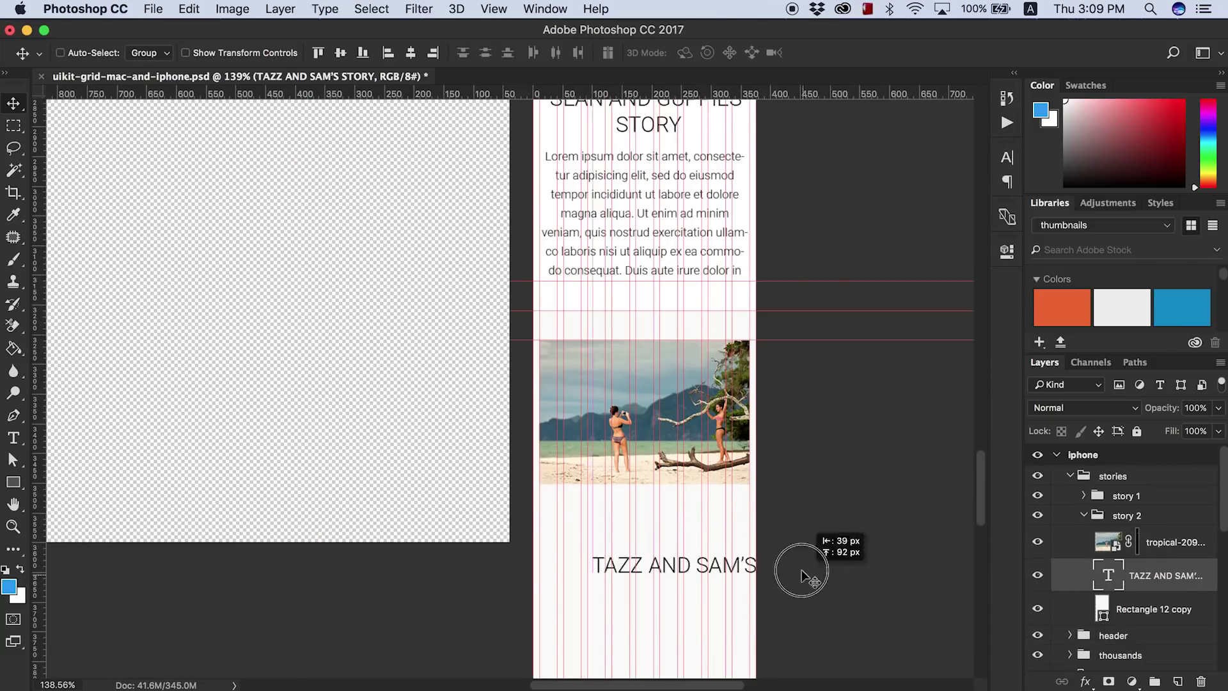
pyautogui.moveTo(769, 531); pyautogui.dragTo(748, 510)
pyautogui.doubleClick(1107, 571)
pyautogui.click(542, 52)
pyautogui.press('super+Return')
pyautogui.press('v')
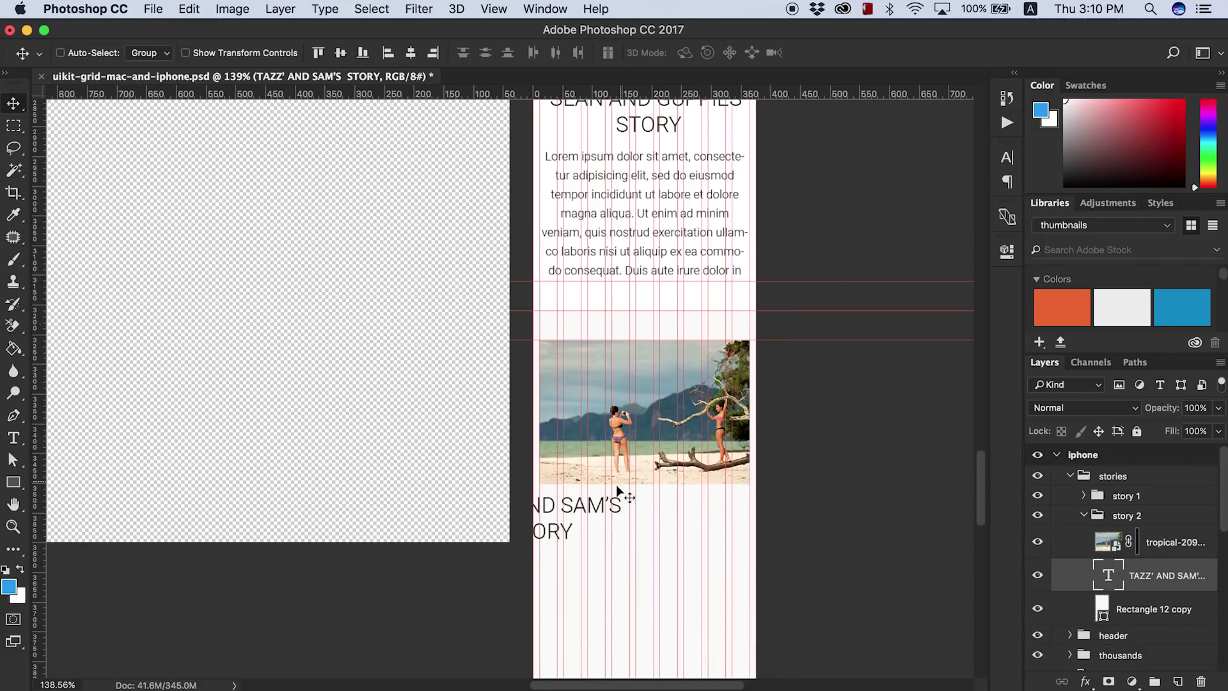
pyautogui.moveTo(577, 507); pyautogui.dragTo(683, 507)
# - Alt-drag the paragraph below the heading and shorten the background rectangle to fit the story
pyautogui.moveTo(649, 240); pyautogui.dragTo(643, 488)
pyautogui.scroll(-5, 644, 488)
pyautogui.moveTo(648, 96); pyautogui.dragTo(646, 566)
pyautogui.keyDown('super'); pyautogui.click(645, 614); pyautogui.keyUp('super')
pyautogui.press('super+t')
pyautogui.moveTo(645, 638); pyautogui.dragTo(645, 575)
pyautogui.press('Return')
pyautogui.scroll(-5, 512, 384)
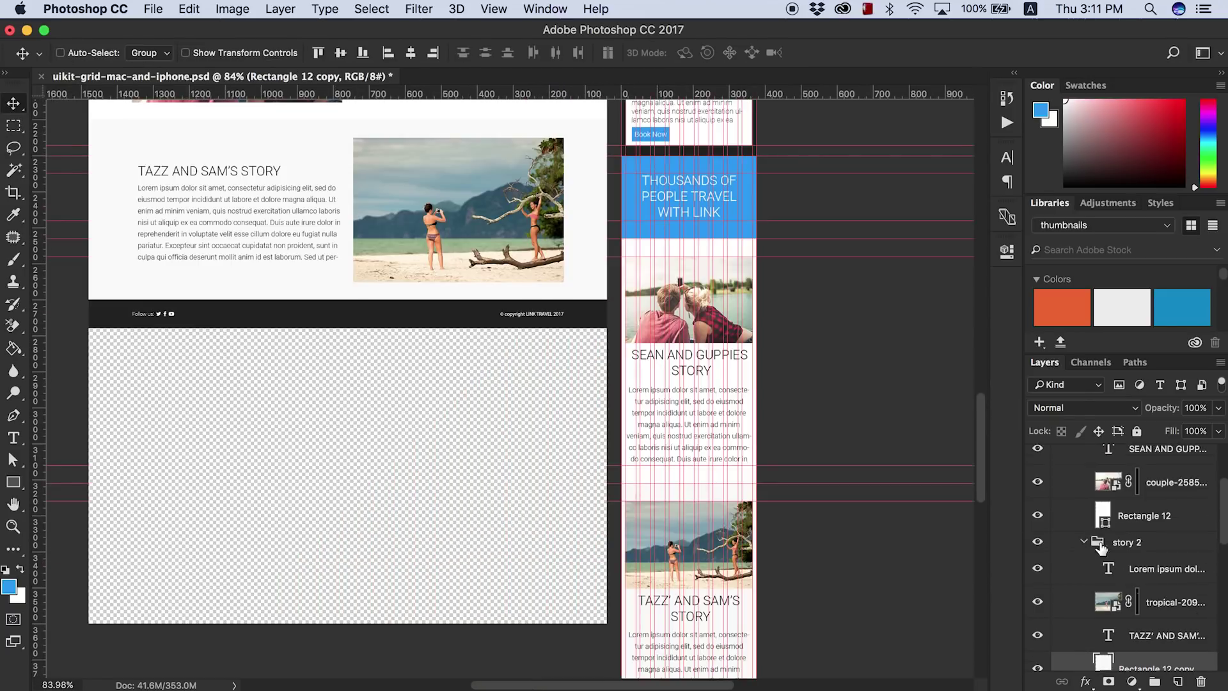
pyautogui.click(1069, 476)
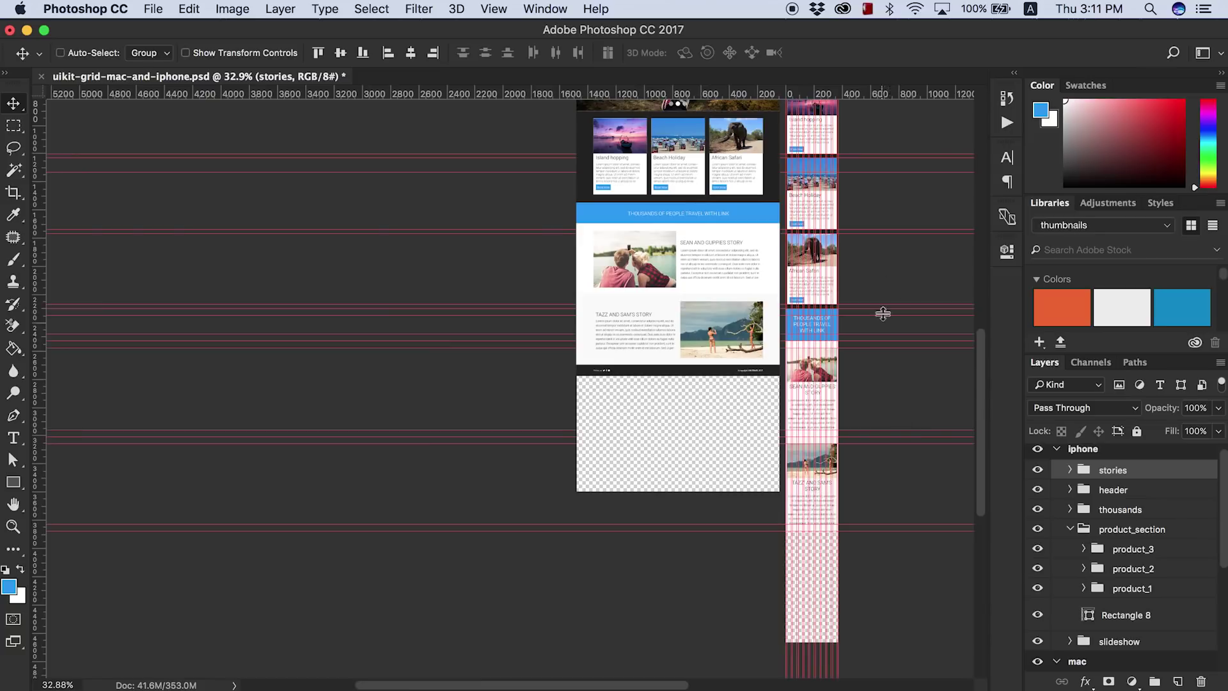
# - Raise the iphone footer group to the top of the stack and place it below both stories
pyautogui.scroll(-5, 880, 309)
pyautogui.moveTo(1111, 667); pyautogui.dragTo(1140, 473)
pyautogui.moveTo(898, 546); pyautogui.dragTo(877, 535)
pyautogui.scroll(10, 849, 321)
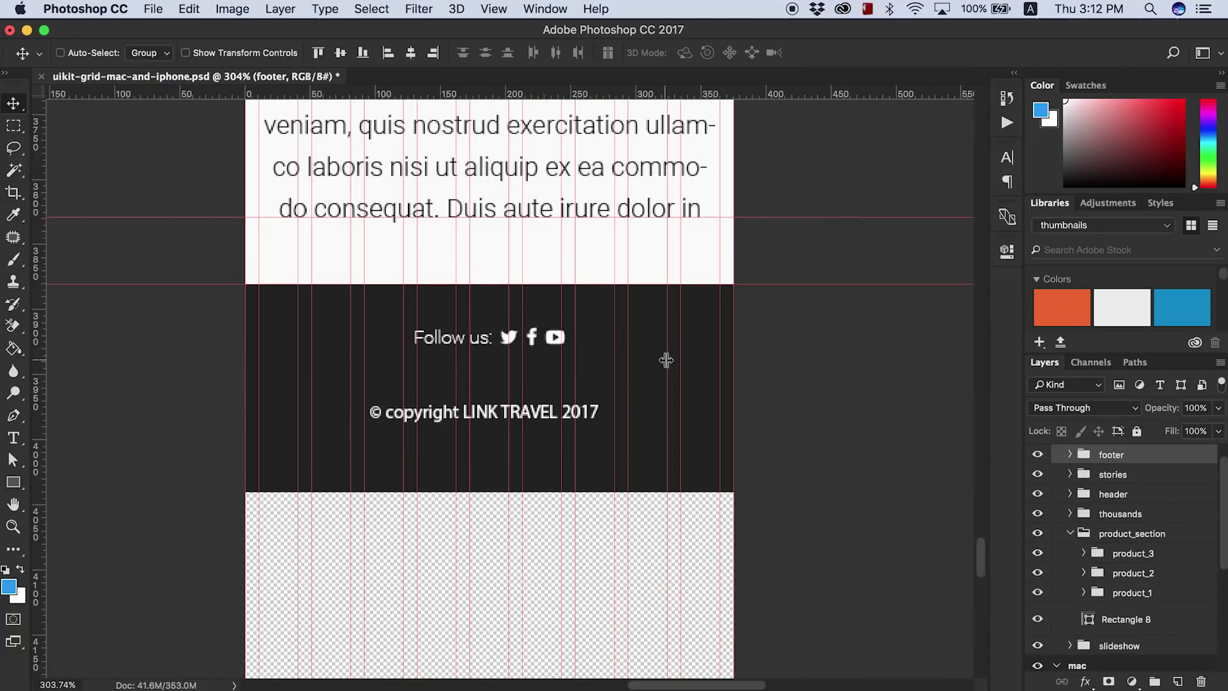
pyautogui.click(1070, 532)
pyautogui.scroll(-10, 814, 537)
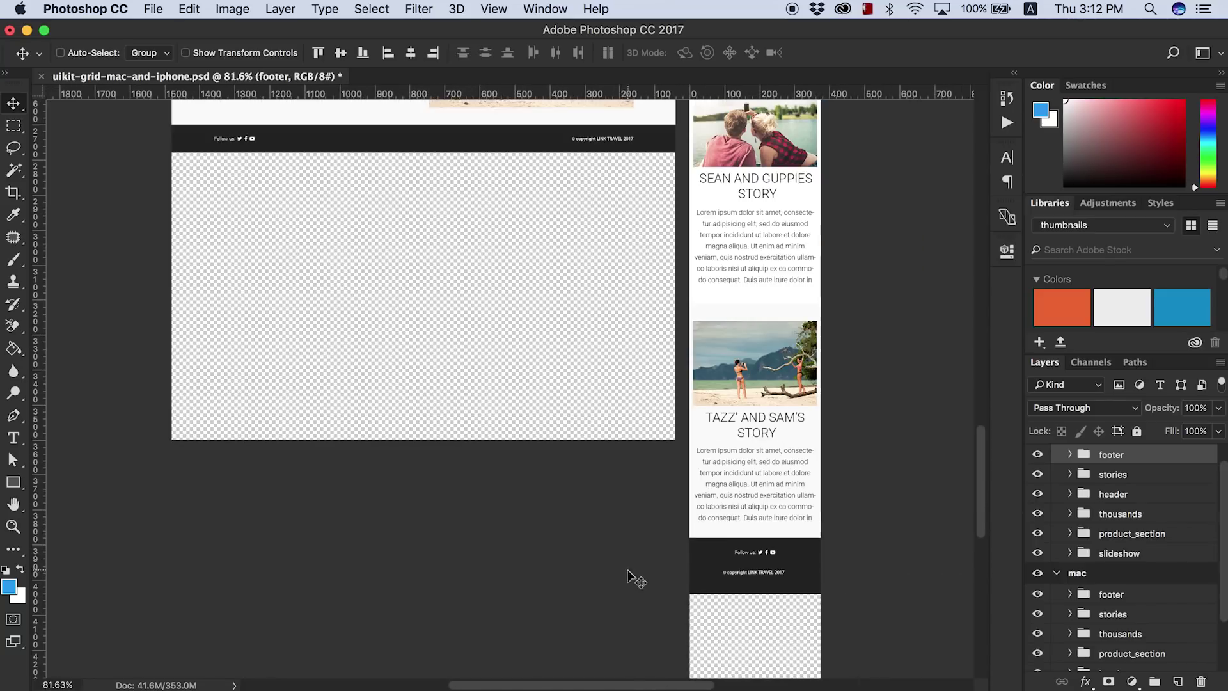
pyautogui.scroll(3, 976, 329)
pyautogui.scroll(2, 976, 329)
pyautogui.scroll(2, 984, 271)
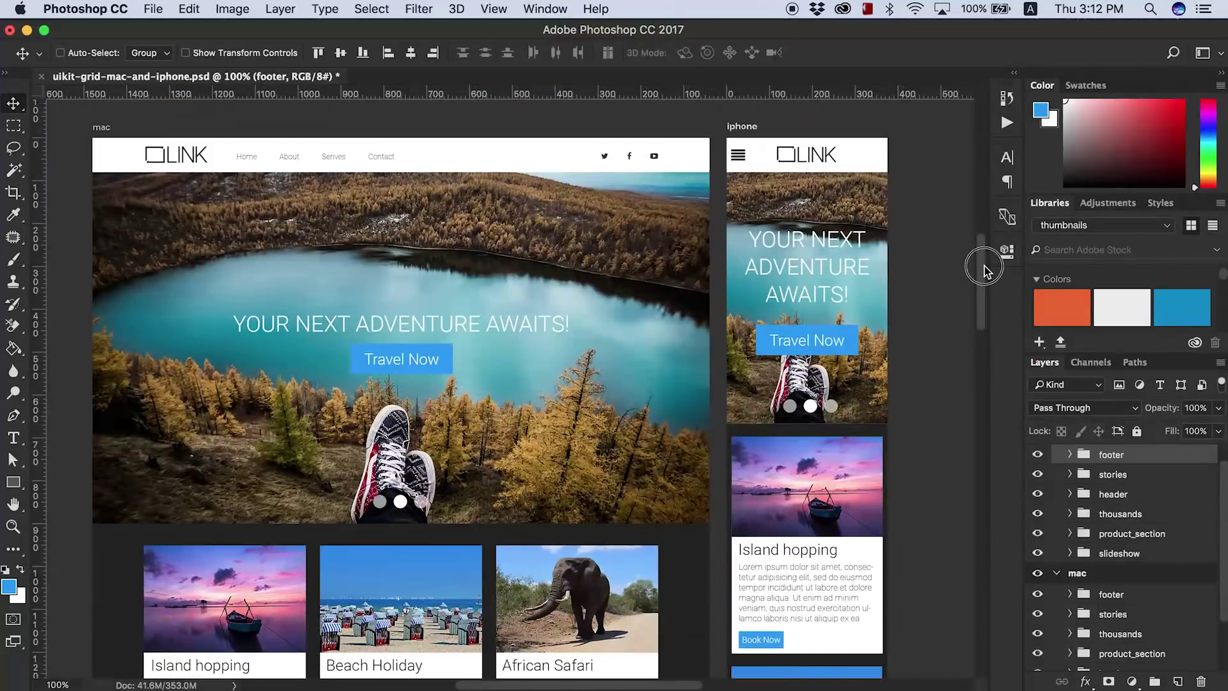